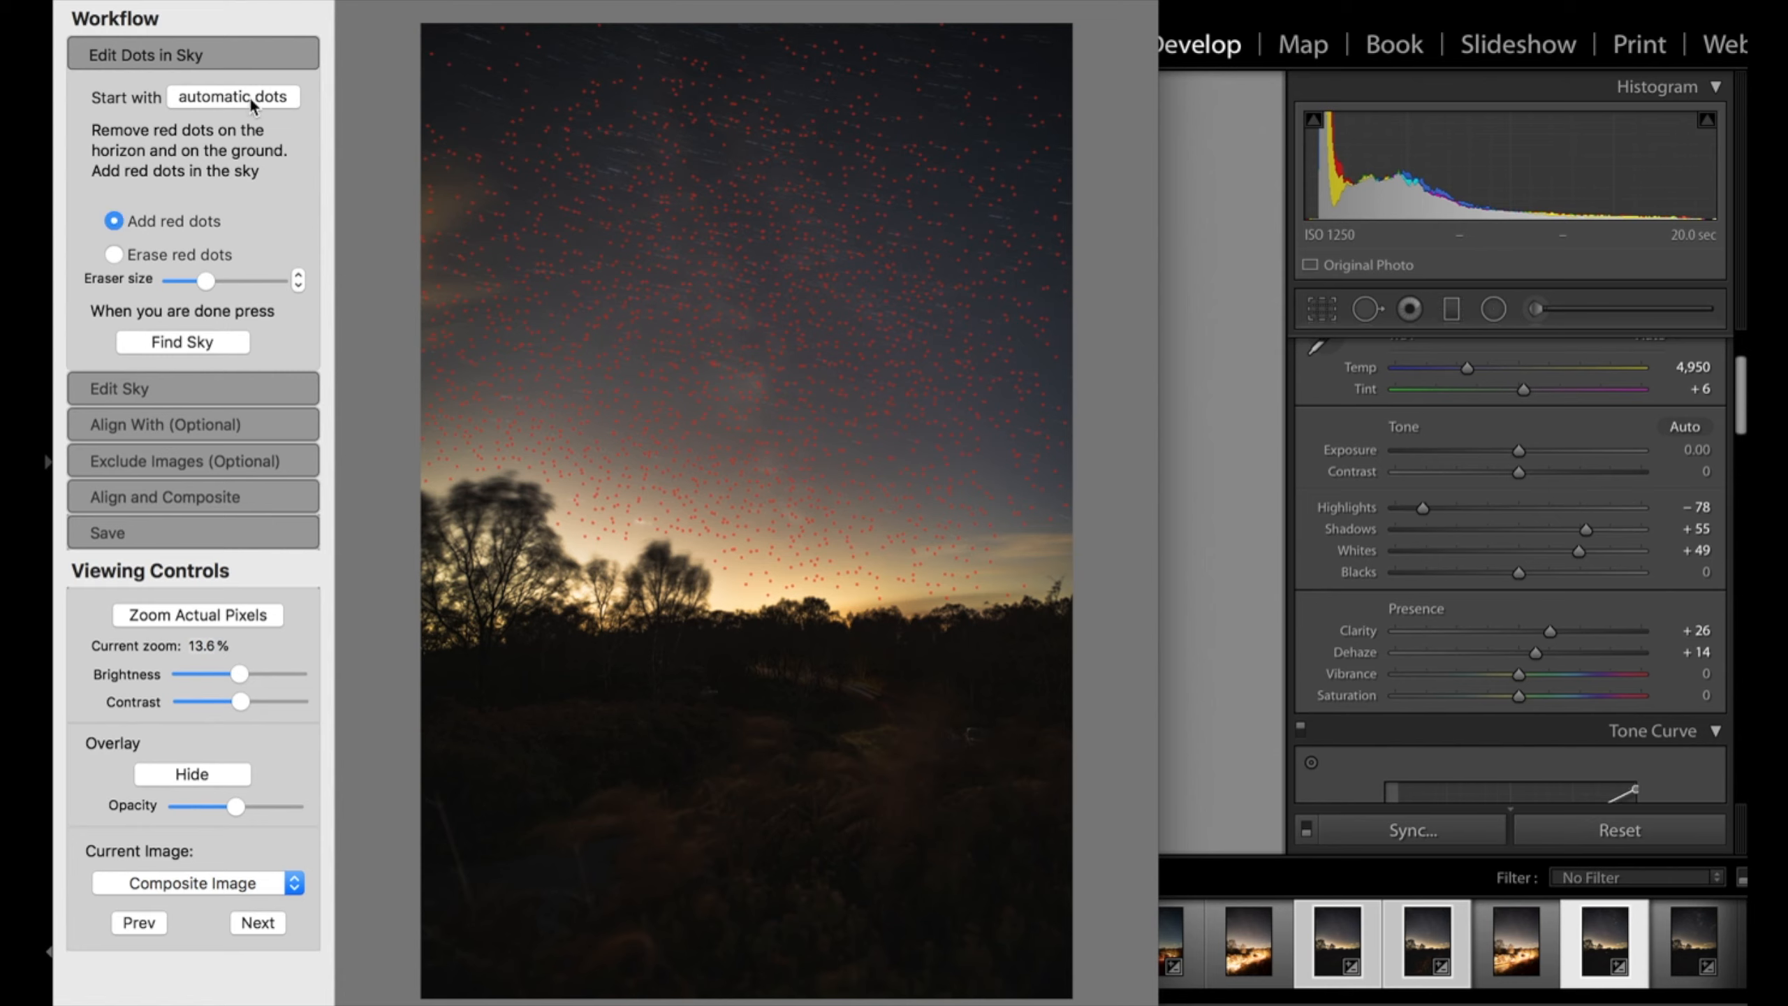
Find the sky from the automatic red dots, and align and composite the night-sky images
left_click(183, 341)
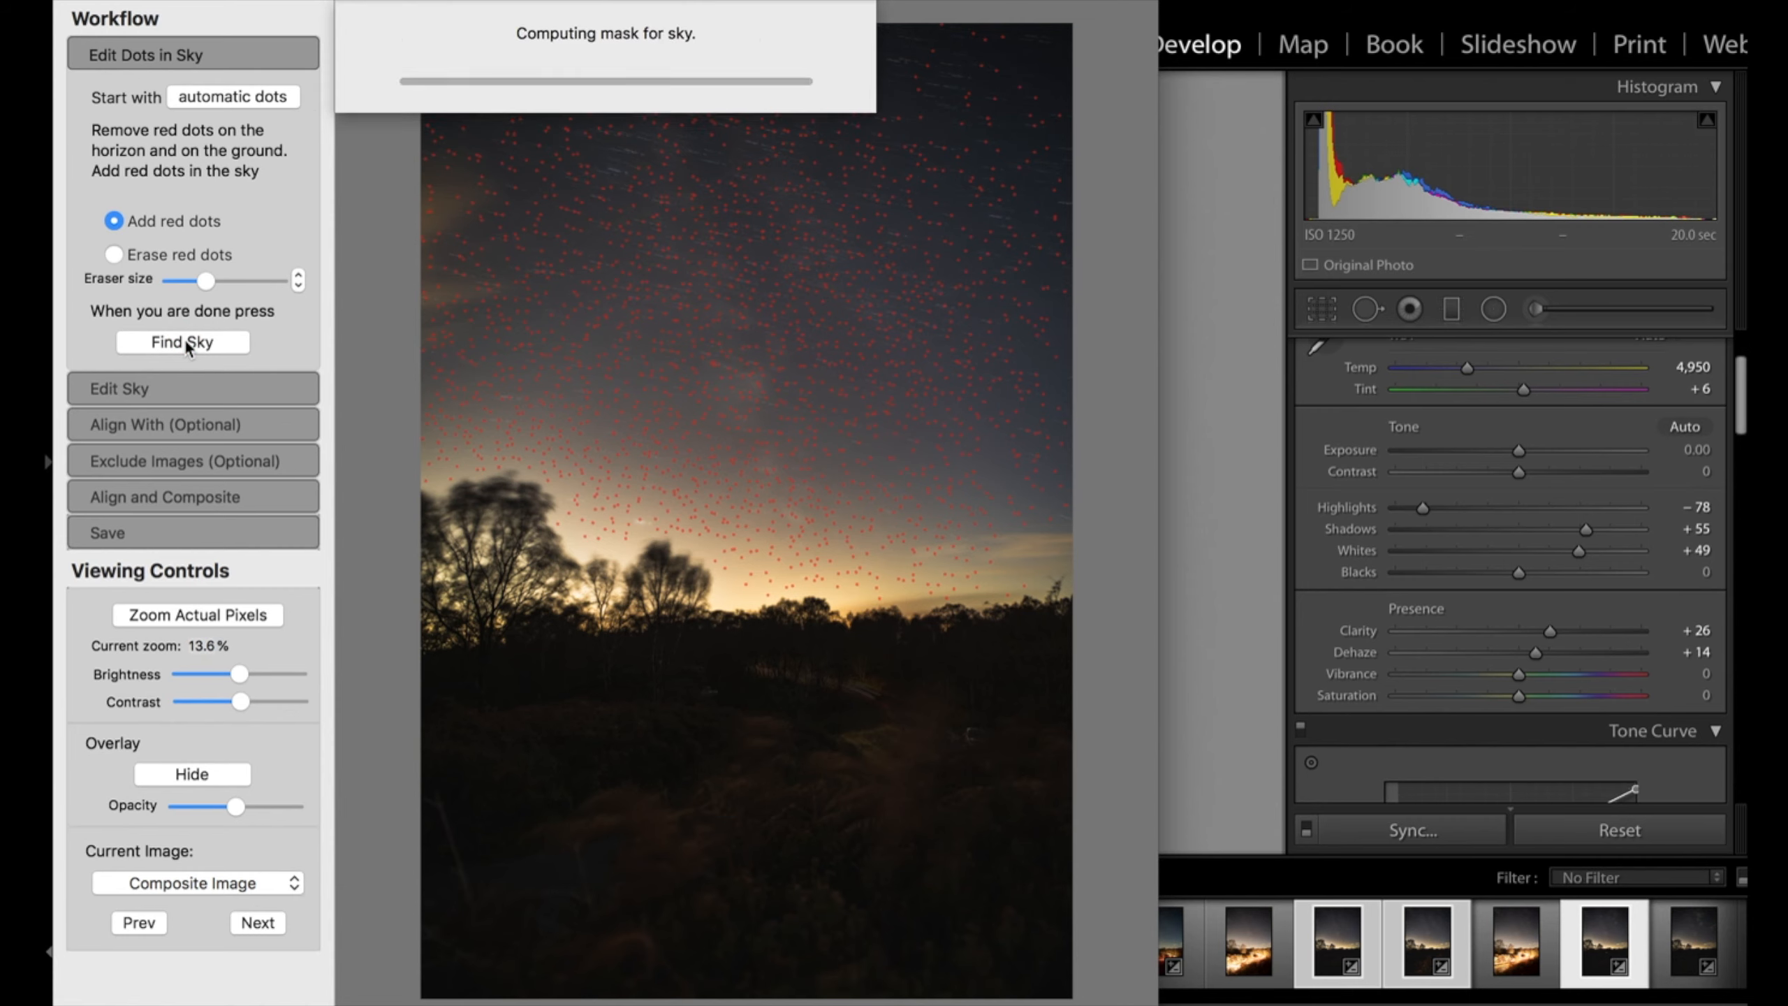
mouse_move(416, 56)
left_mouse_down()
mouse_move(580, 39)
mouse_move(451, 20)
mouse_move(855, 46)
mouse_move(1070, 18)
mouse_move(1093, 42)
mouse_move(1046, 43)
mouse_move(1070, 90)
mouse_move(1023, 546)
mouse_move(895, 507)
left_mouse_up()
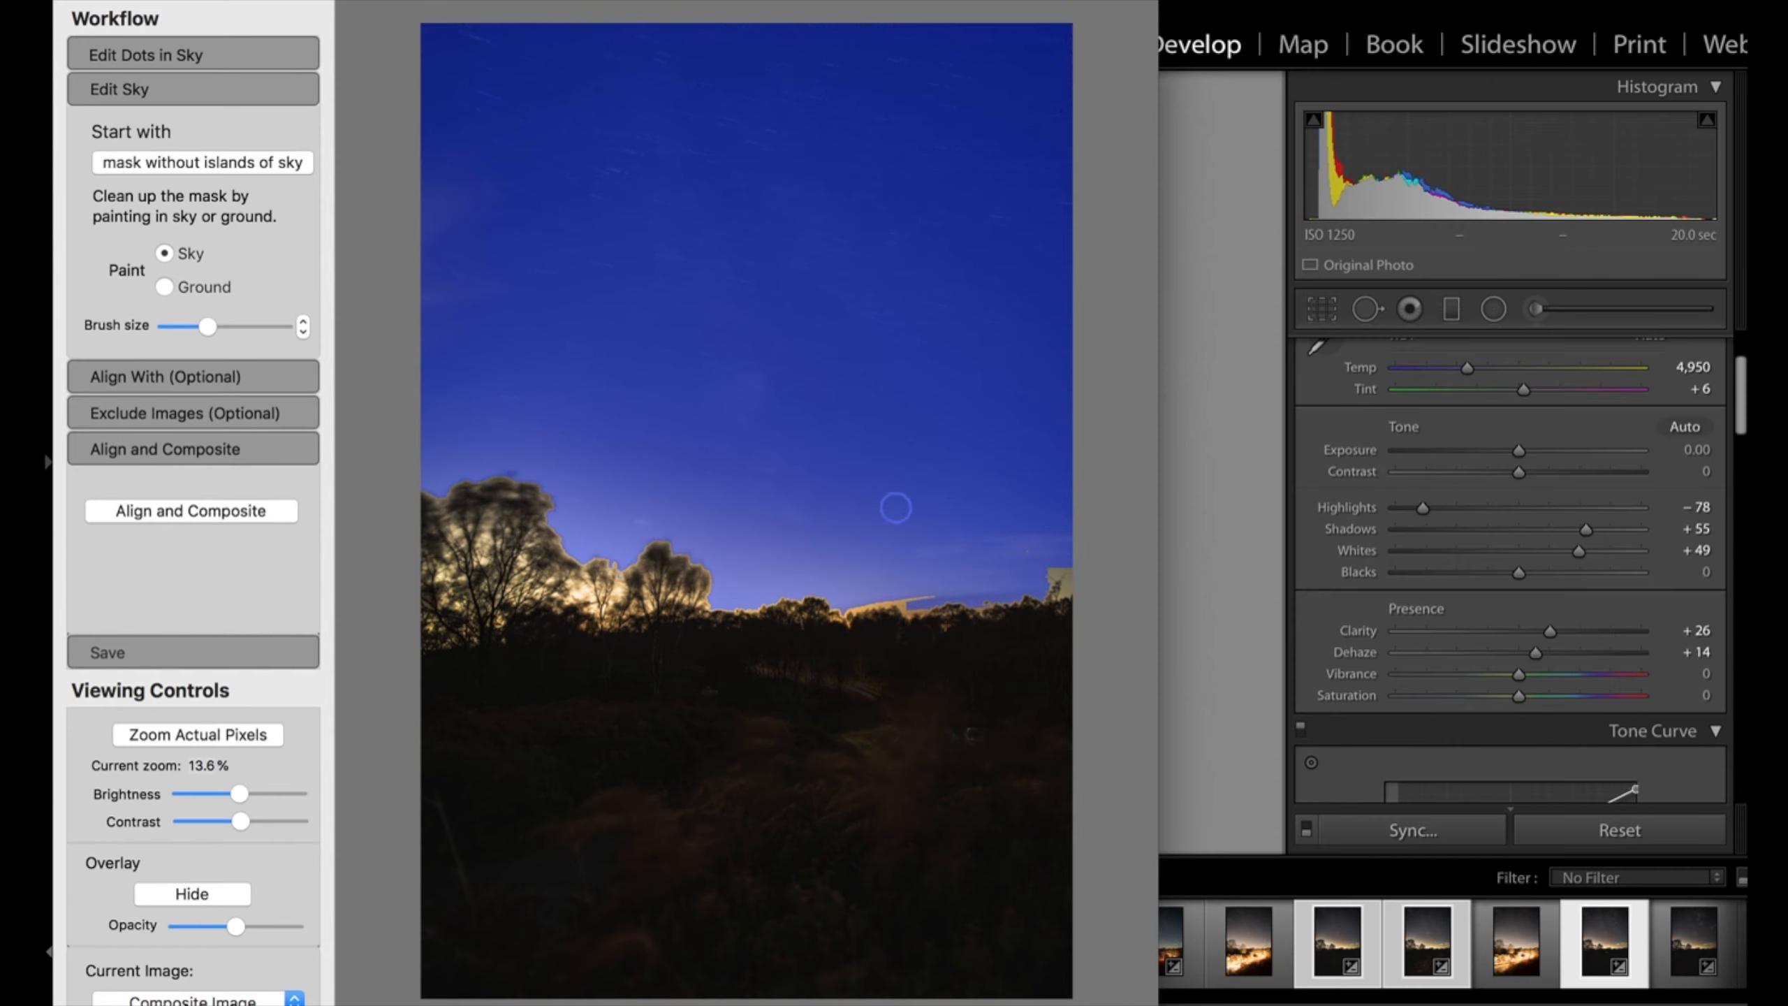
left_click(209, 511)
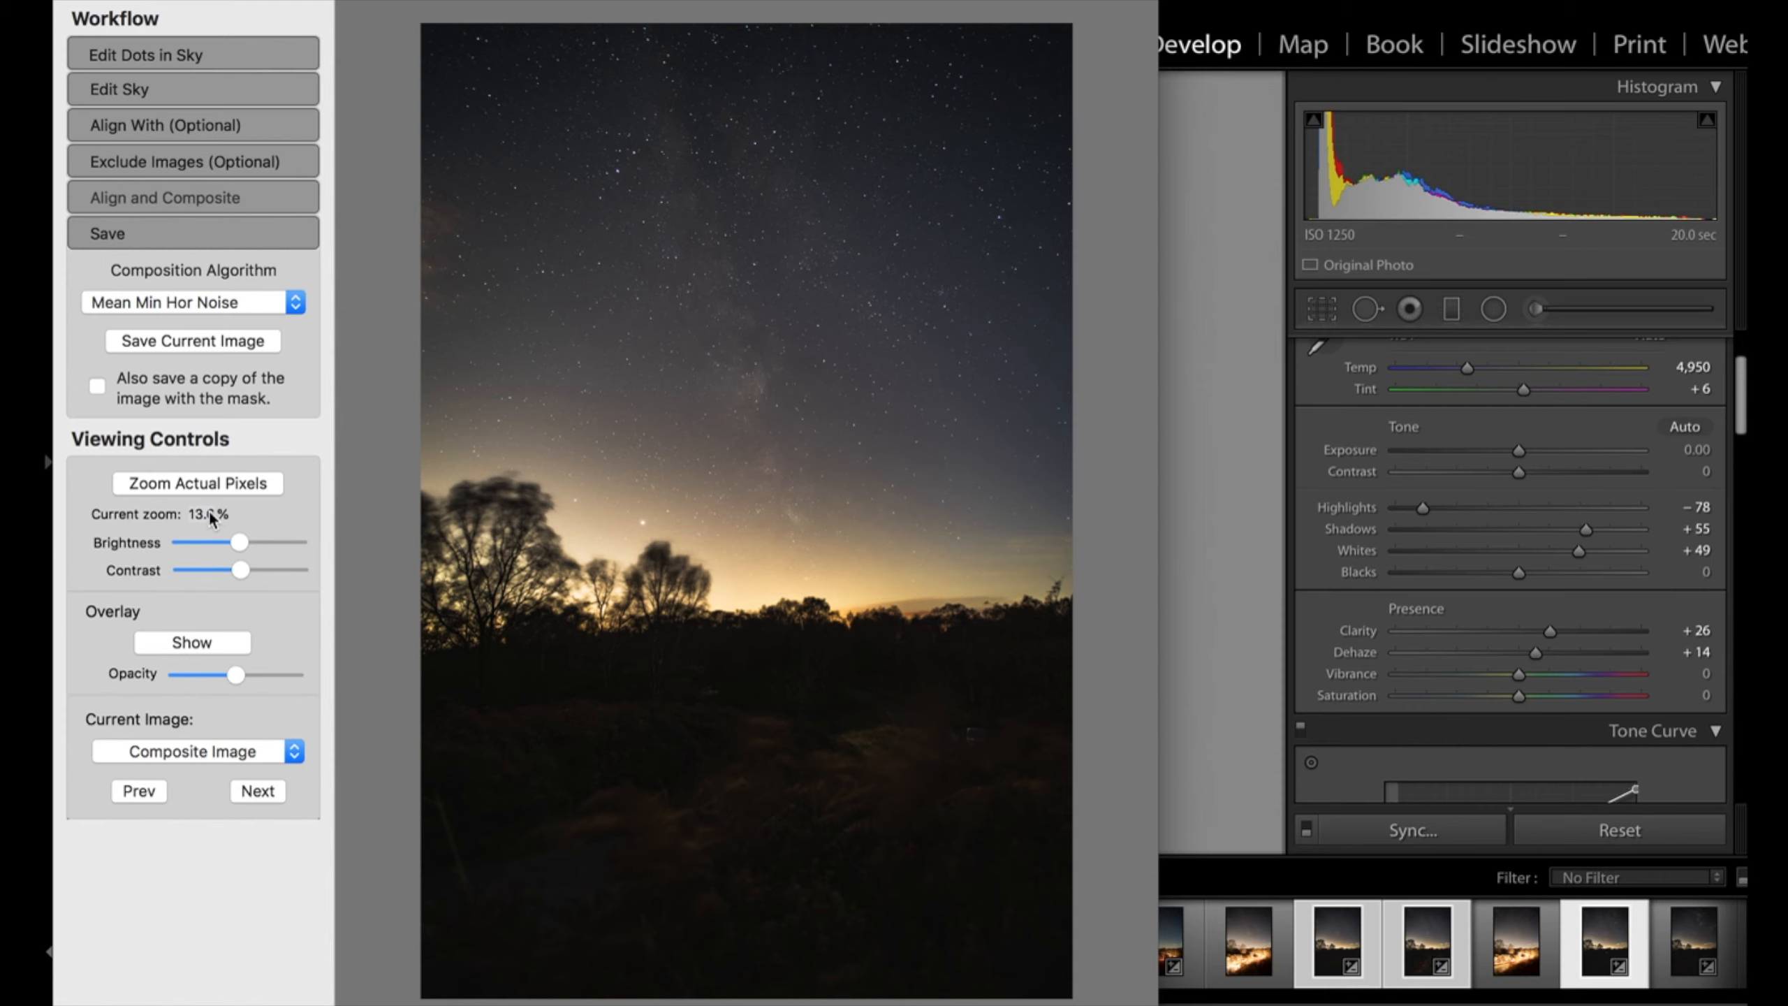
Save the composite to the Desktop with the Mean Min Hor Noise composition algorithm
left_click(211, 300)
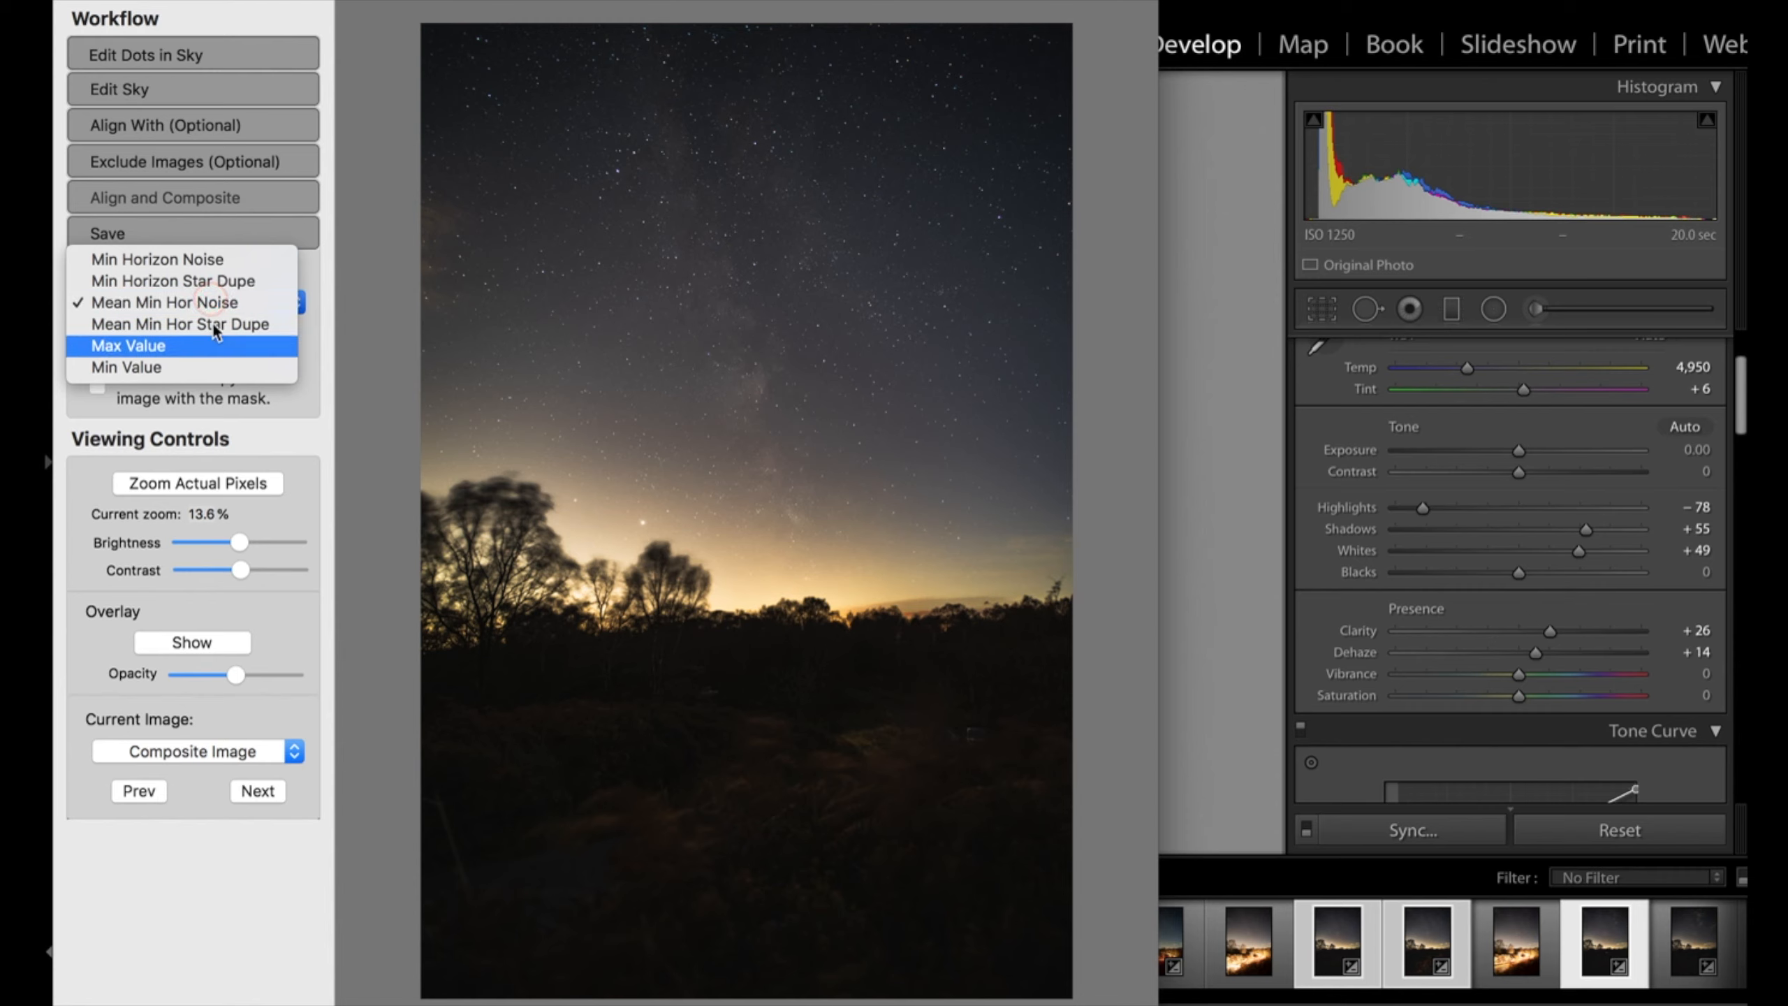
left_click(216, 304)
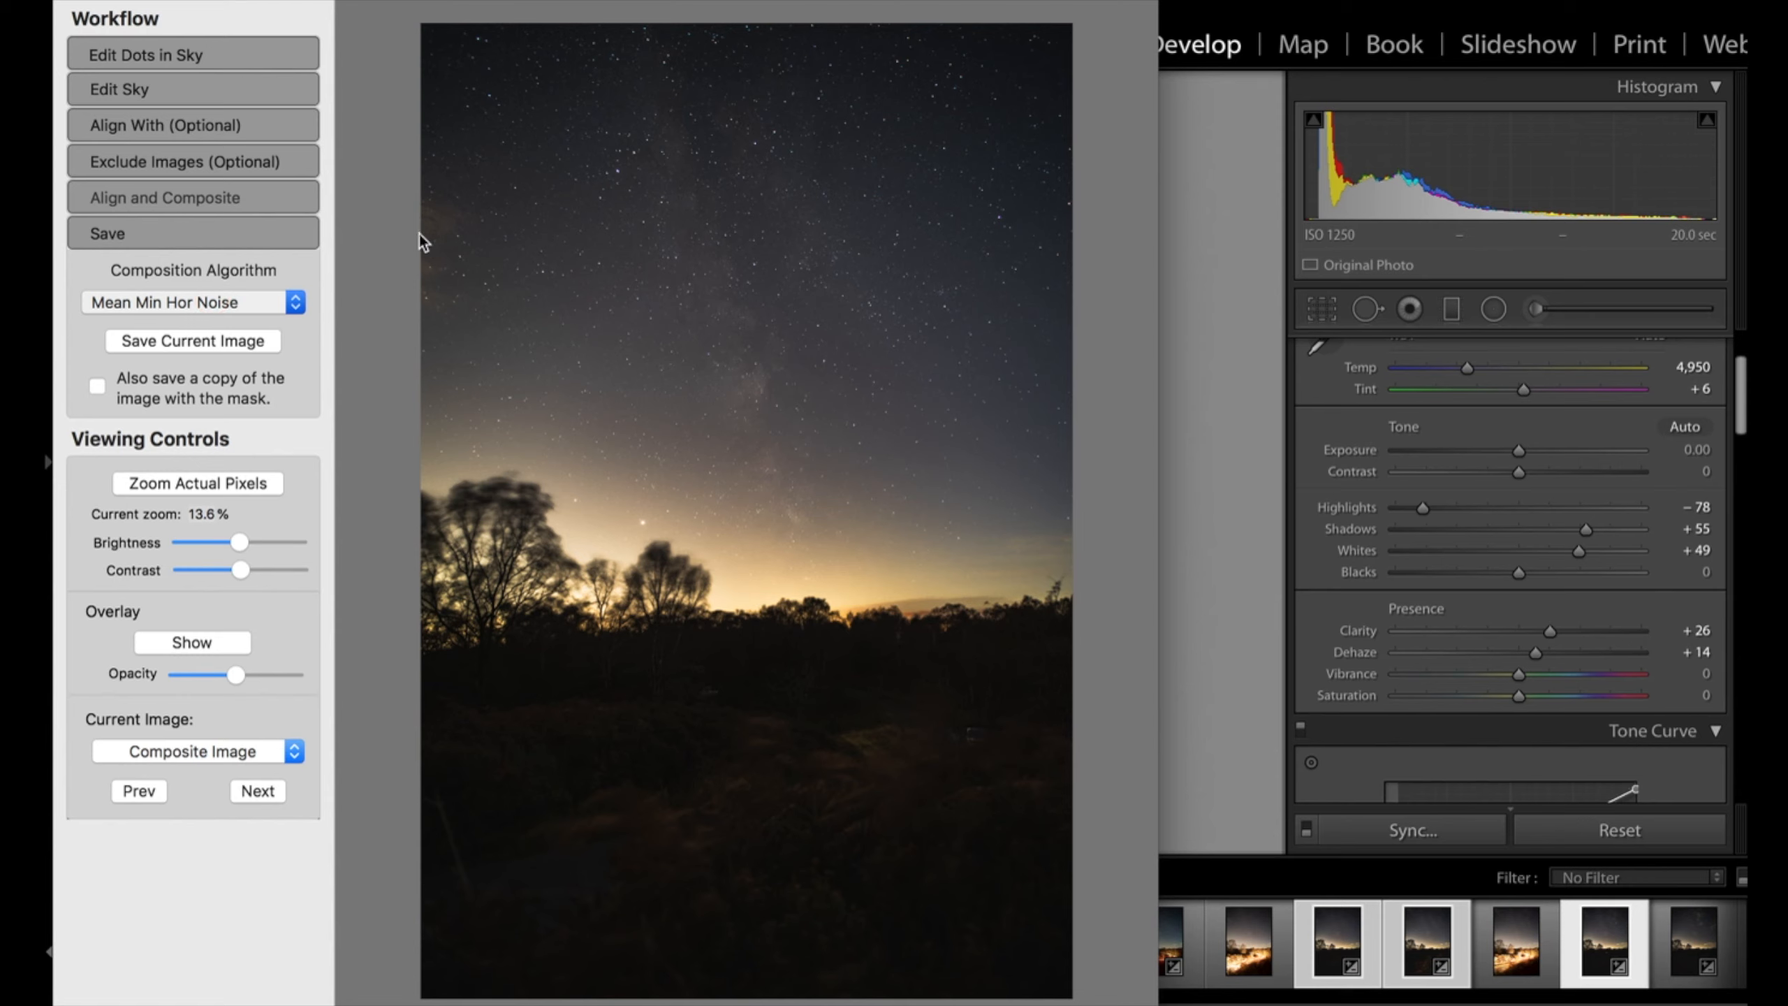
left_click(218, 341)
left_click(637, 106)
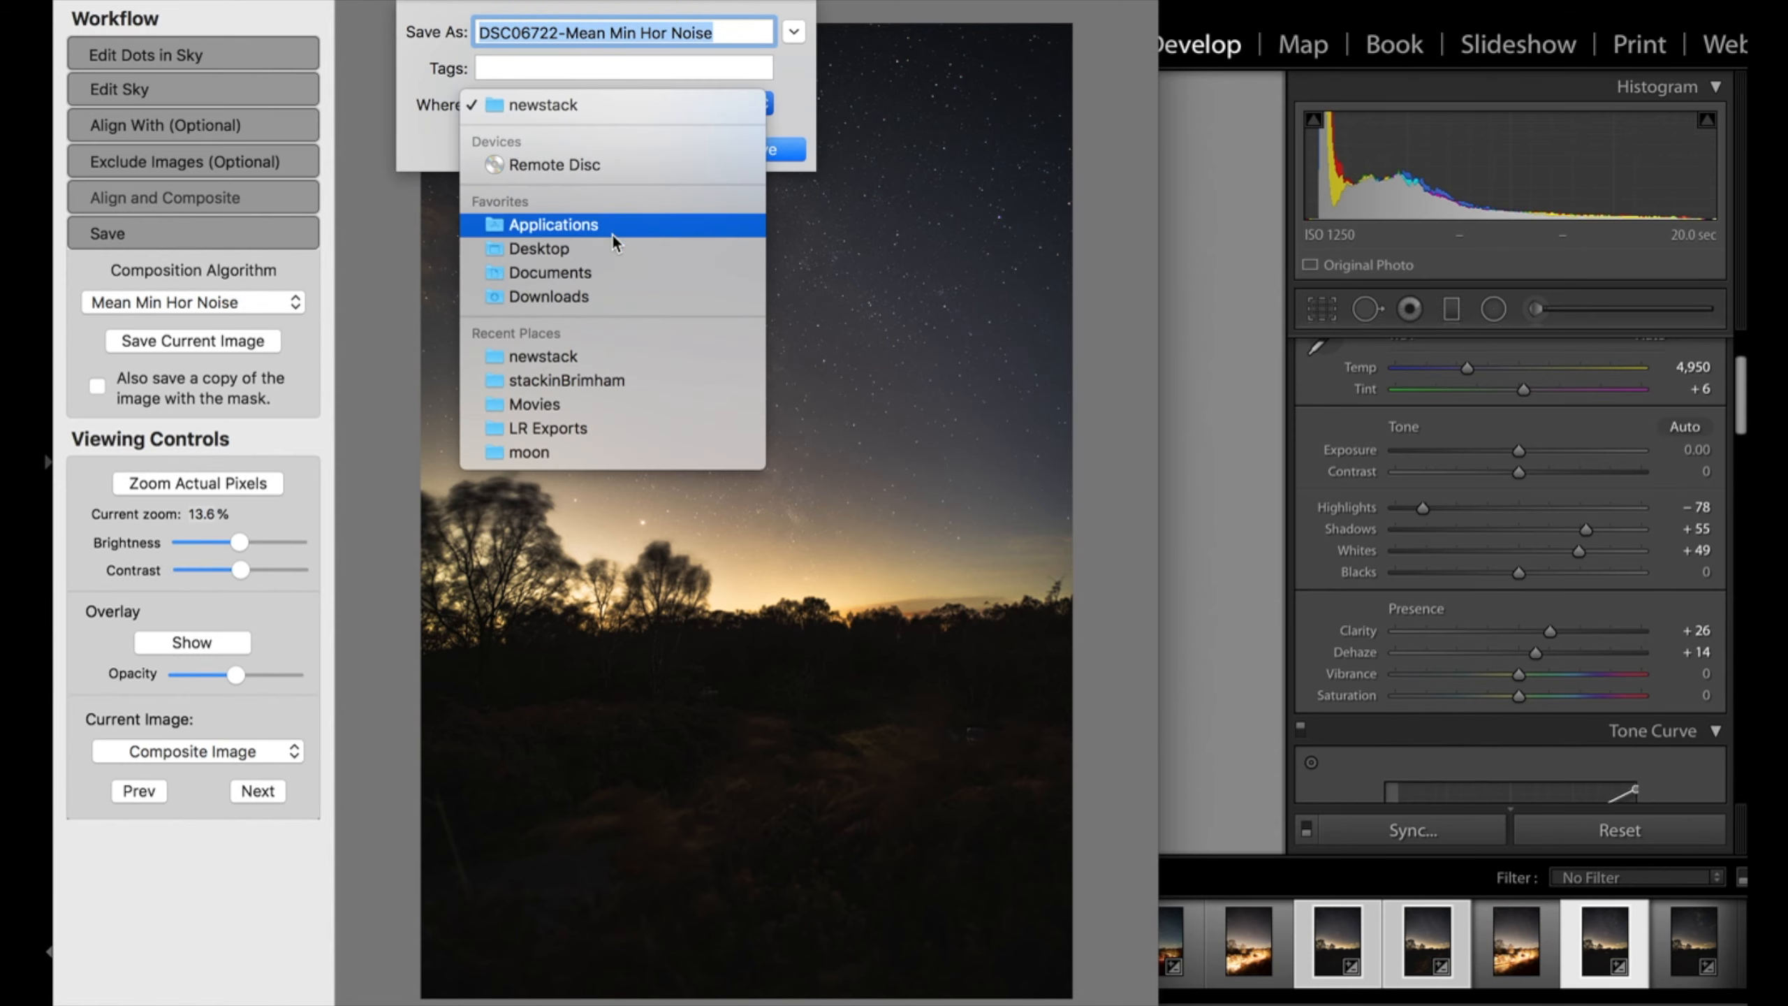
left_click(611, 244)
left_click(786, 158)
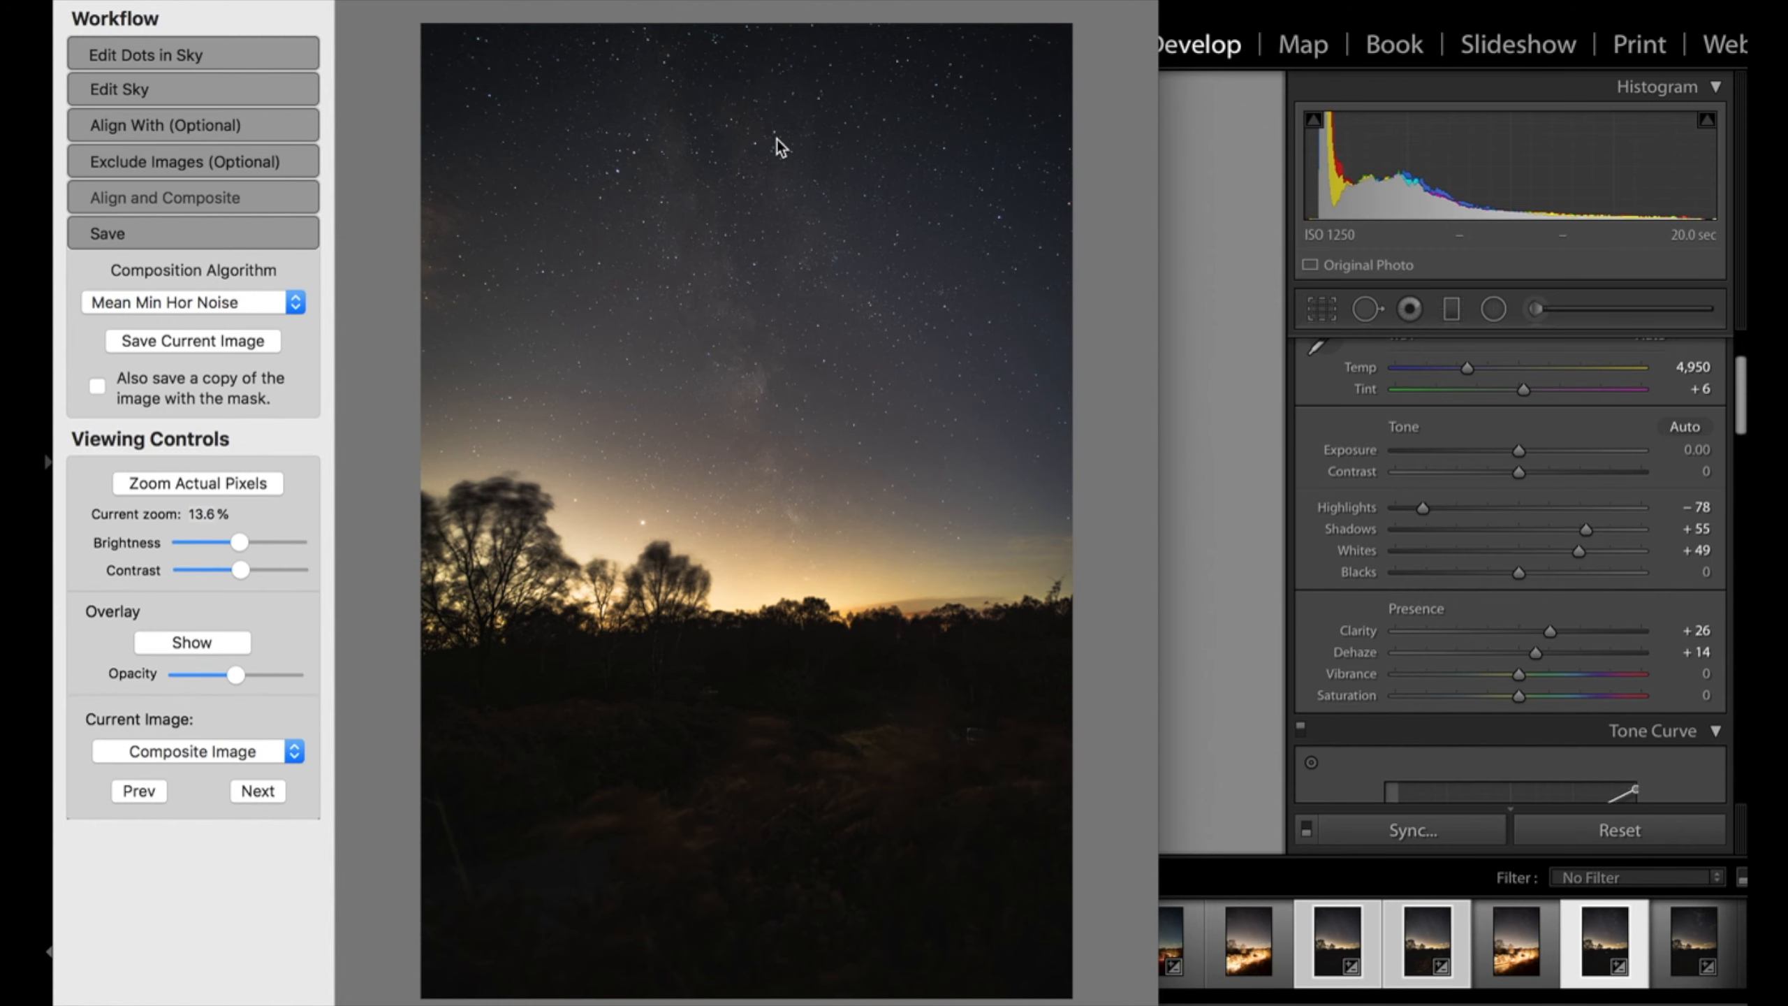
Switch to Lightroom and import DSC06722-Mean Min Hor Noise.tif from the Desktop into the photo library
left_click(1210, 174)
left_click(1068, 44)
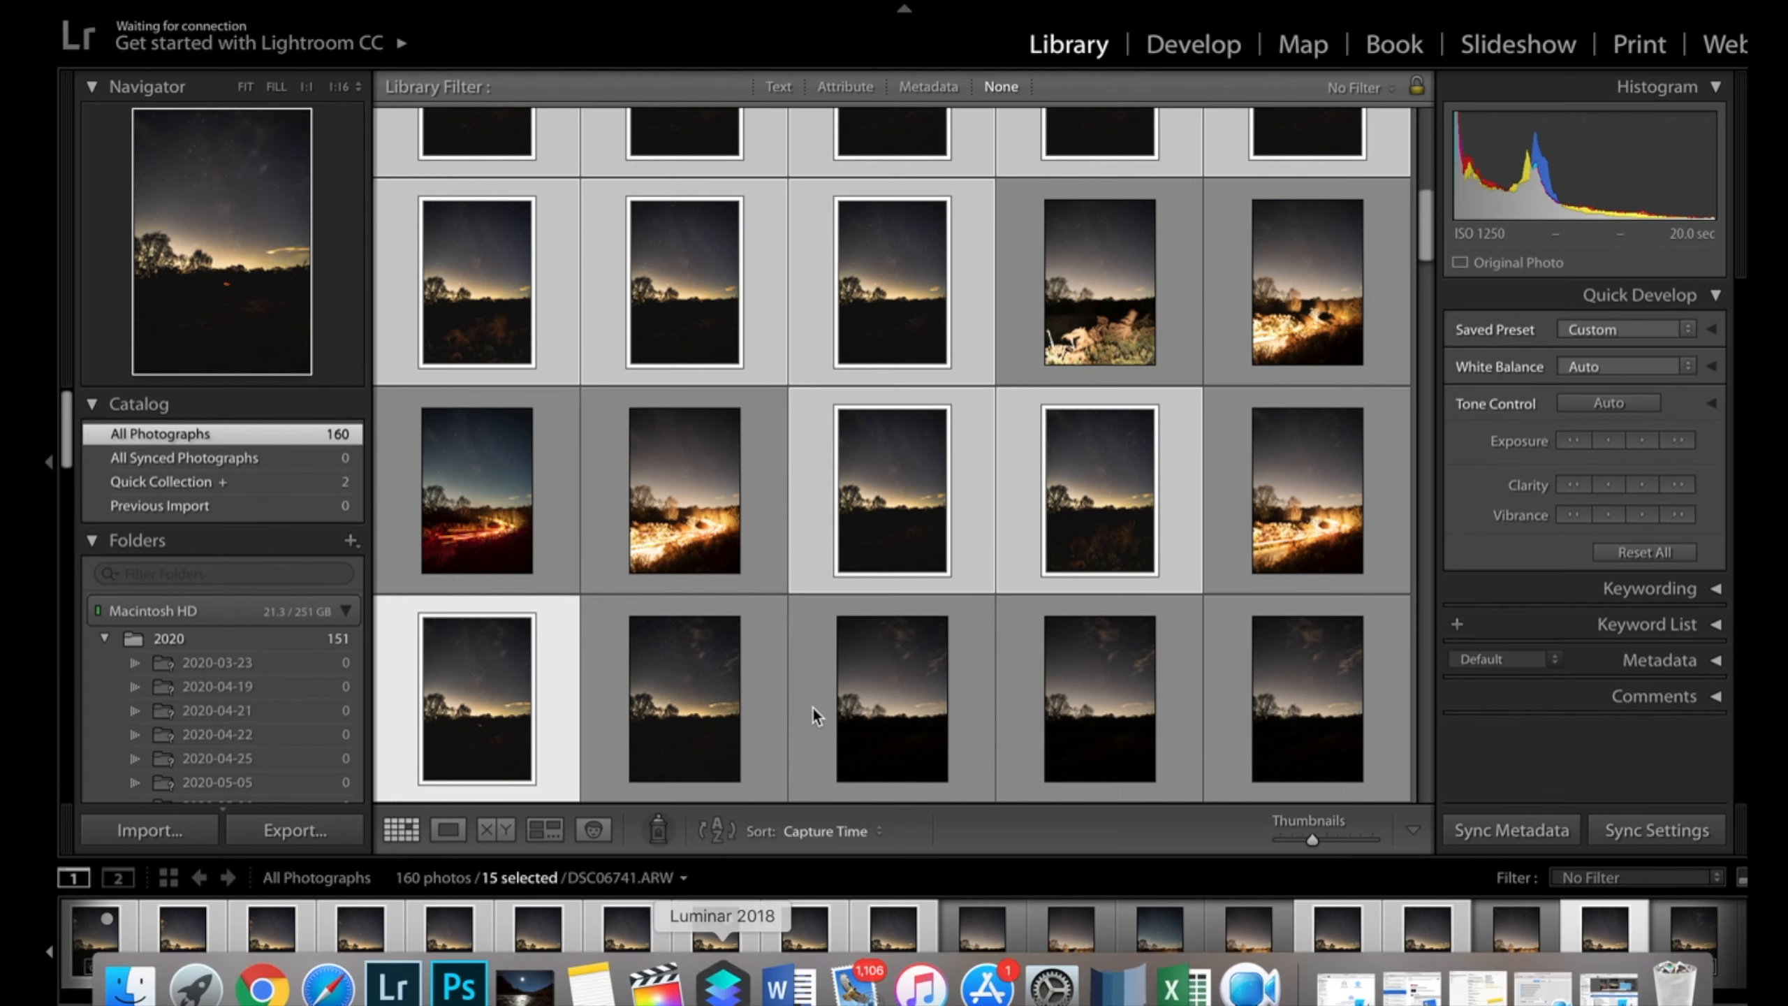
left_click(88, 970)
left_click(710, 522)
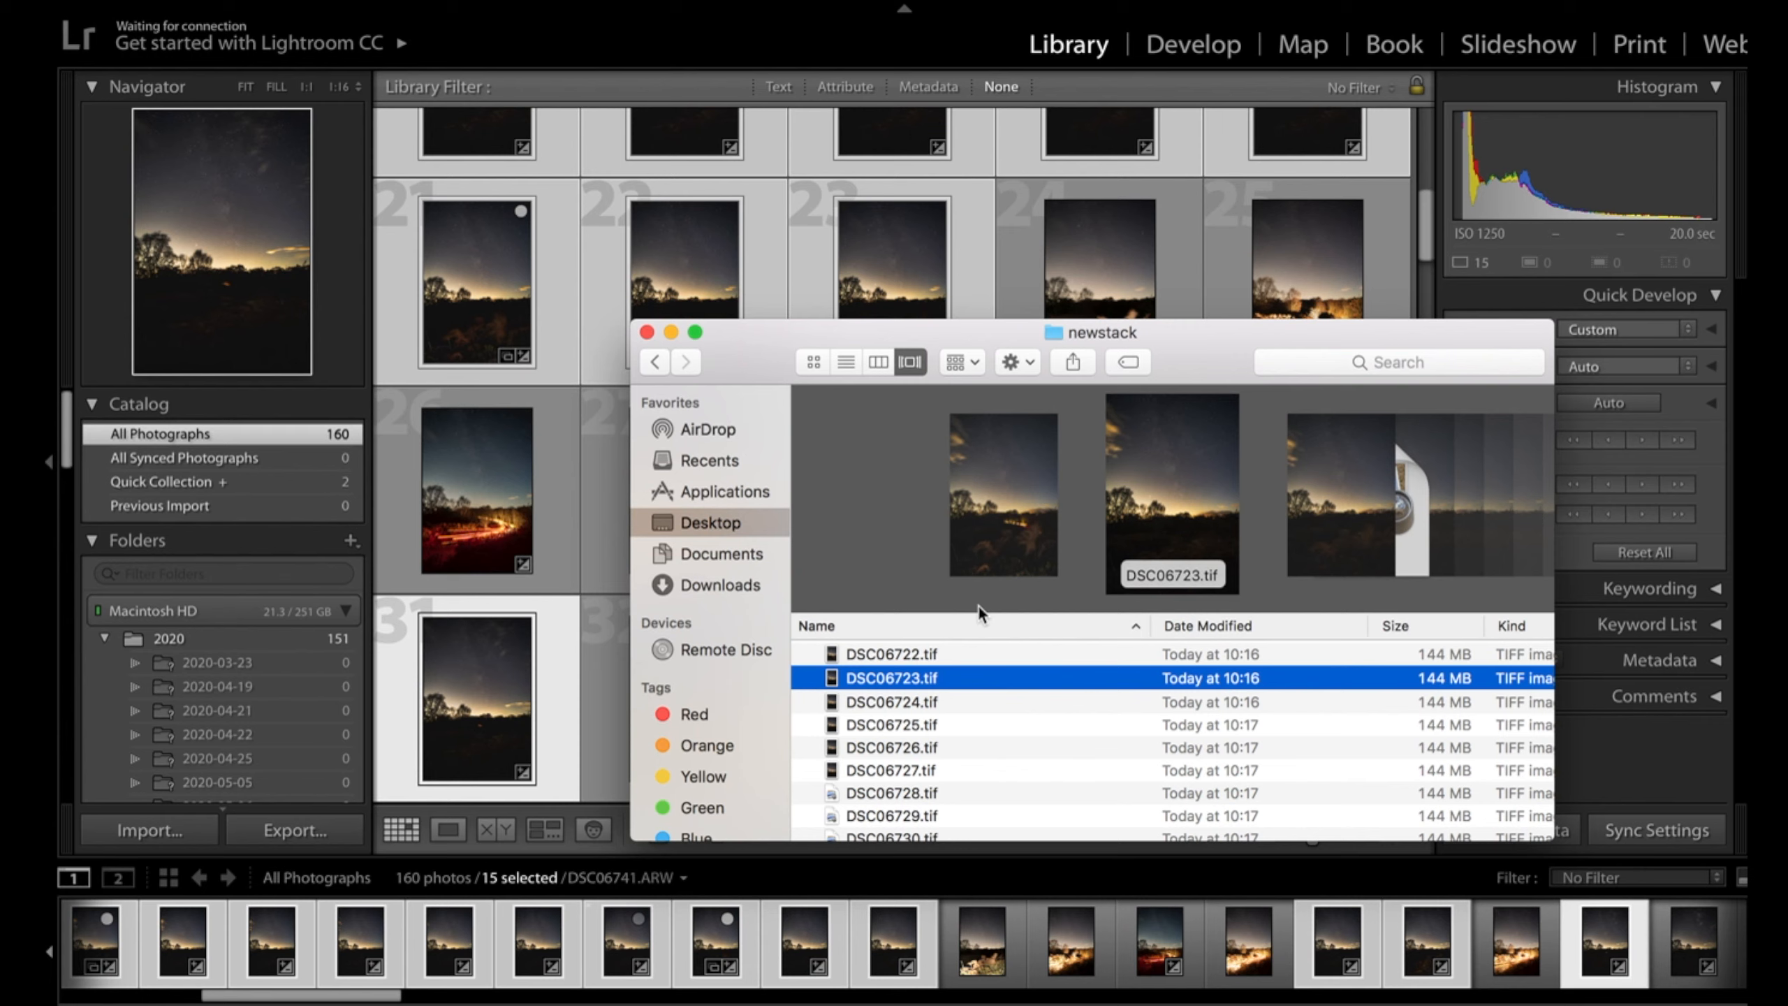
left_click_drag(894, 653, 840, 261)
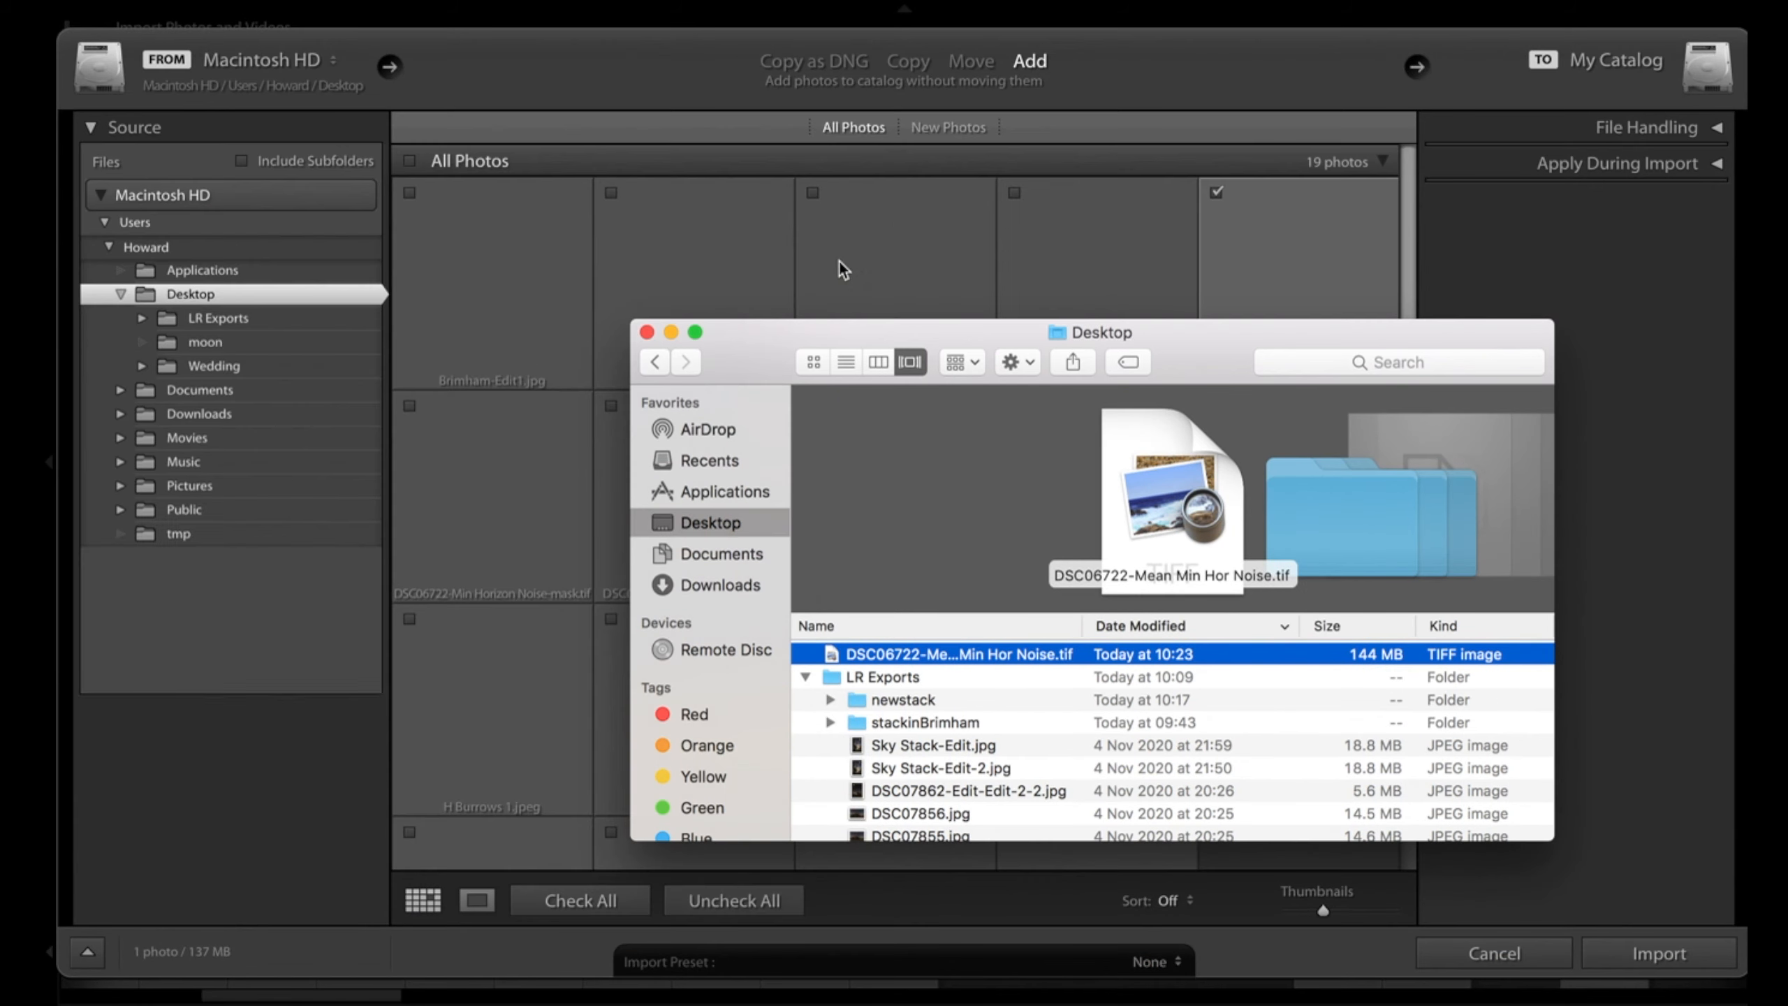
left_click(1689, 954)
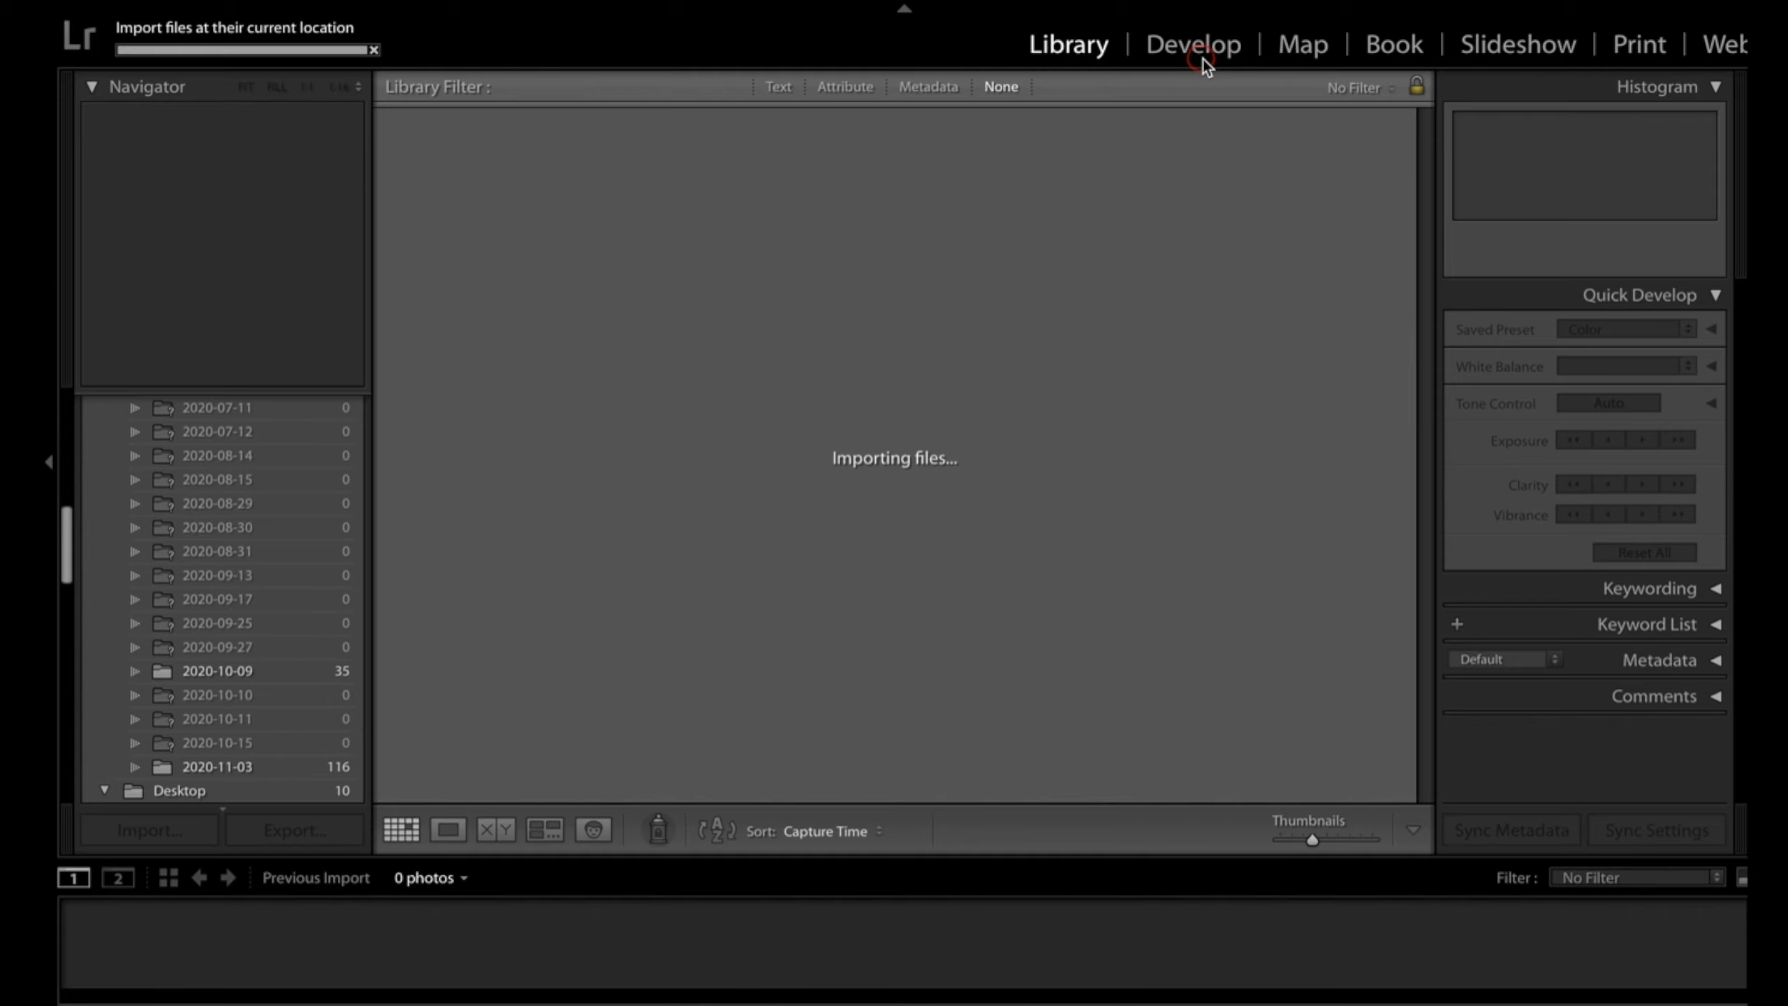
Develop the imported composite with Highlights at -71 and Whites at +43
left_click(1200, 55)
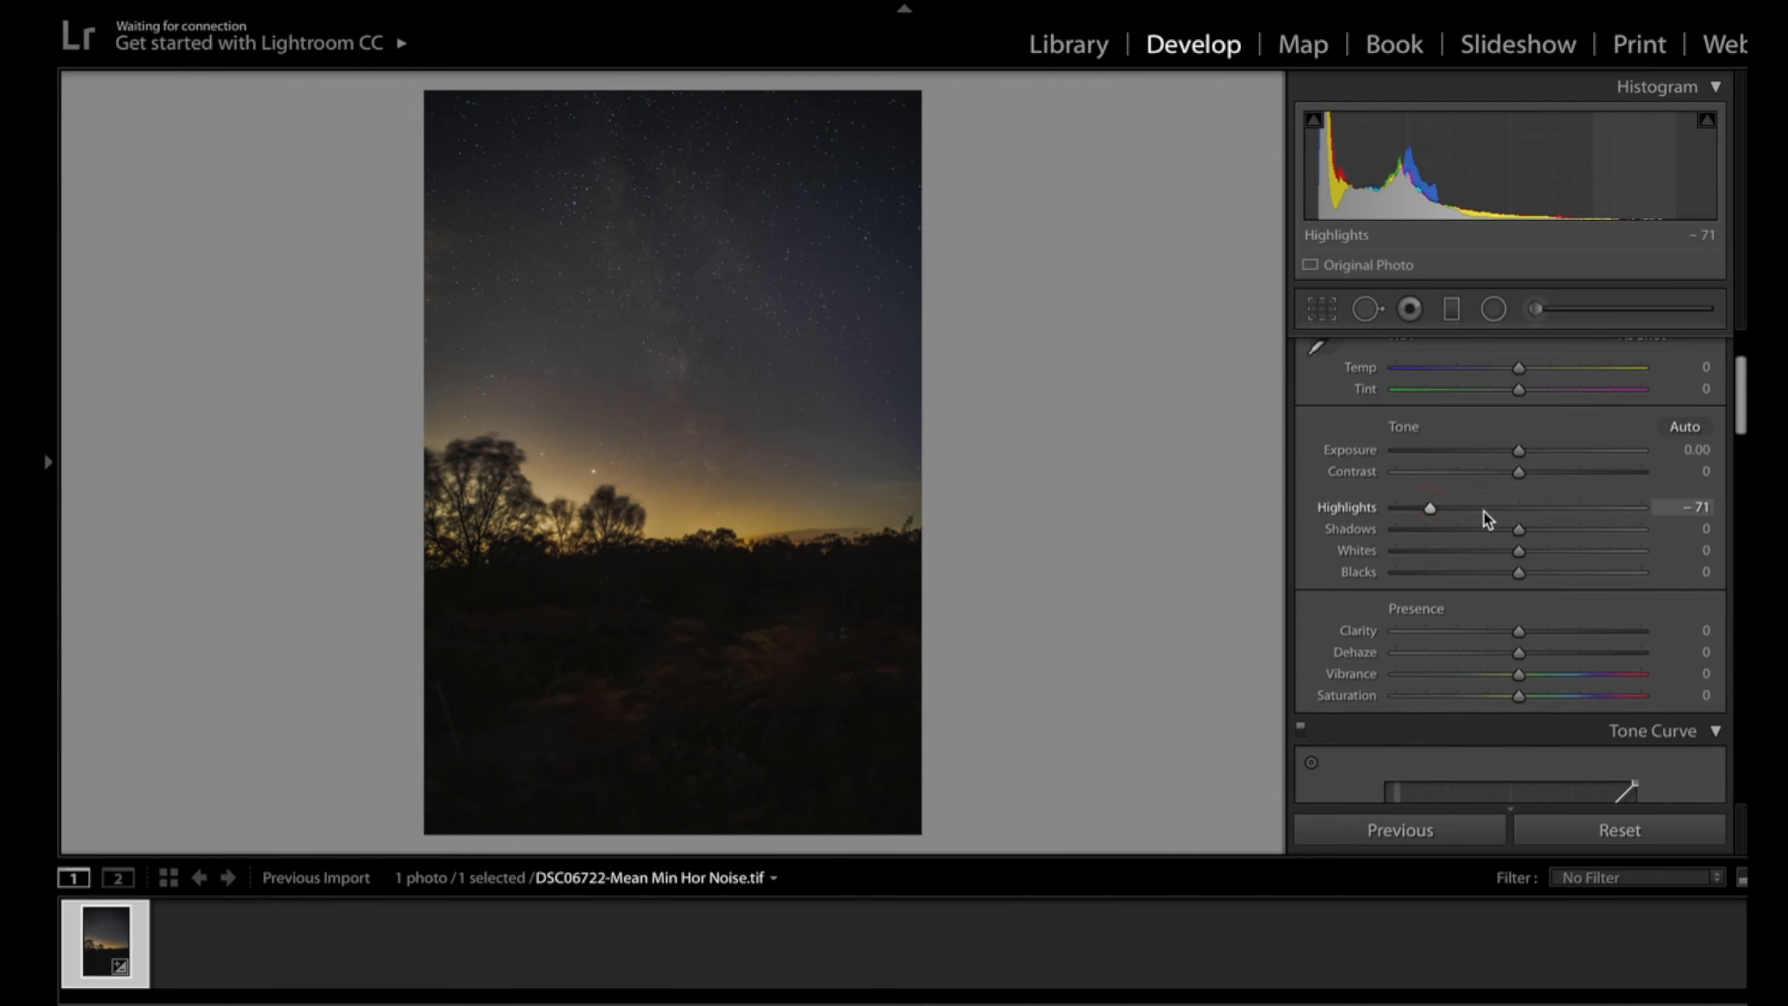
left_click(1458, 507)
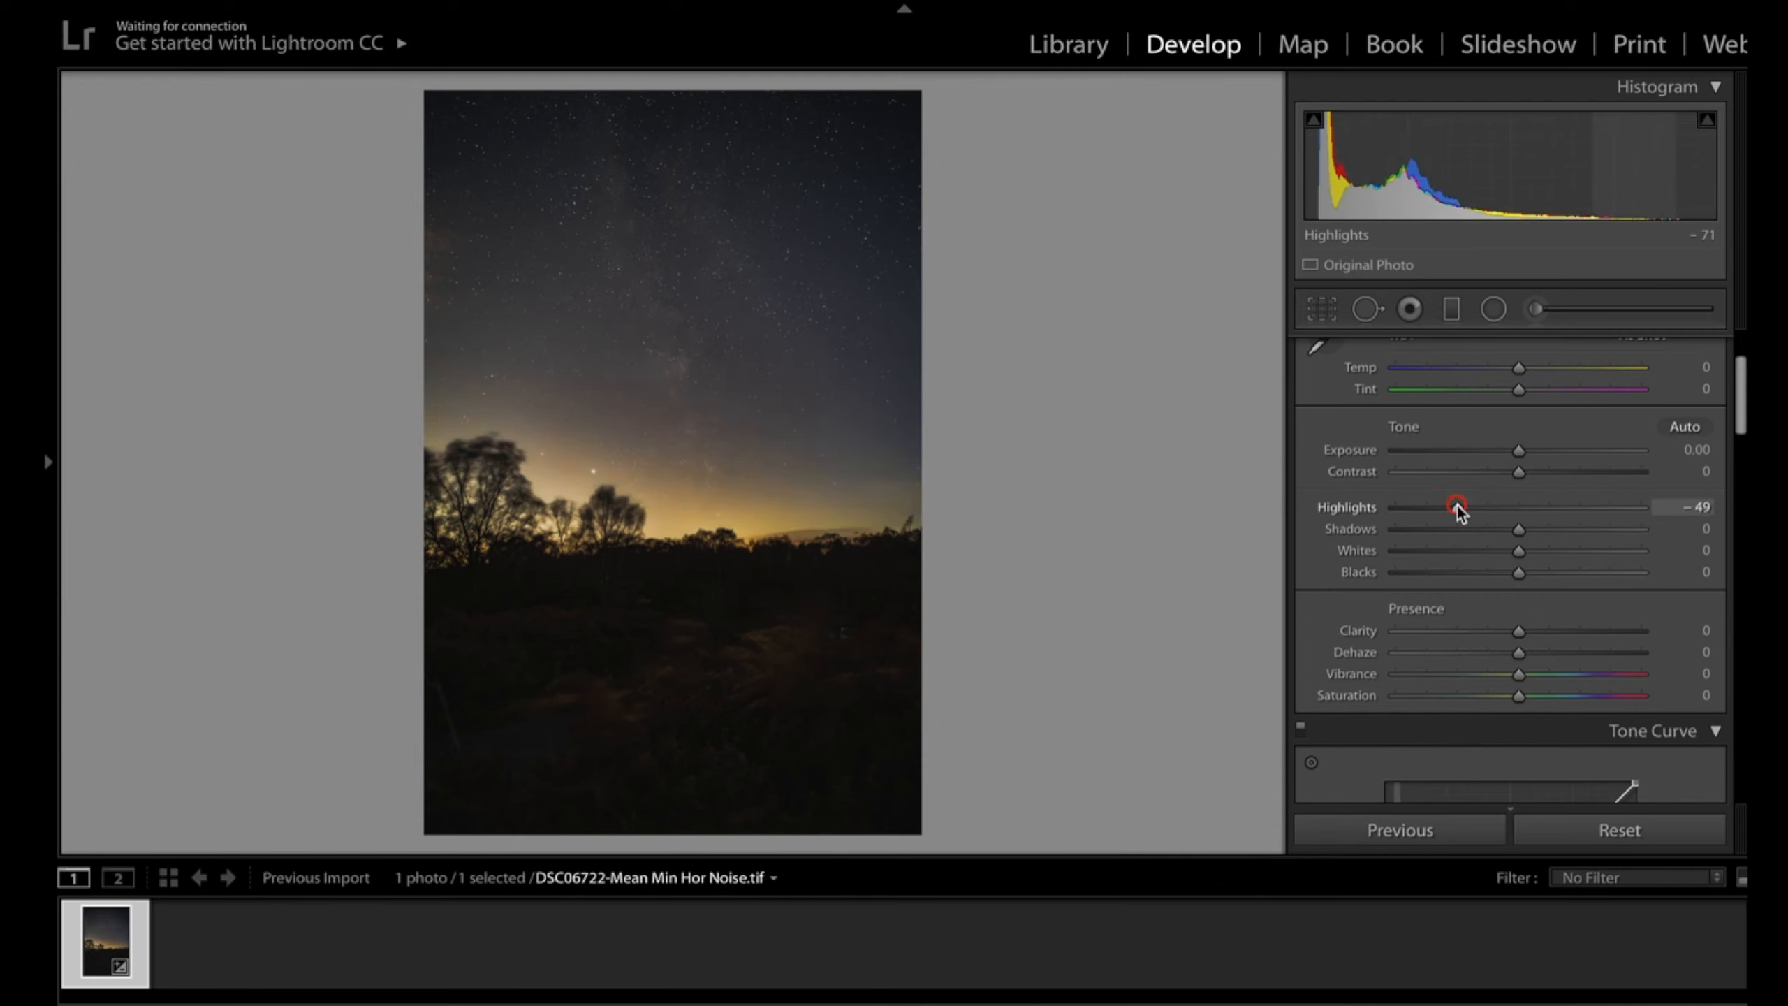
left_click(1548, 551)
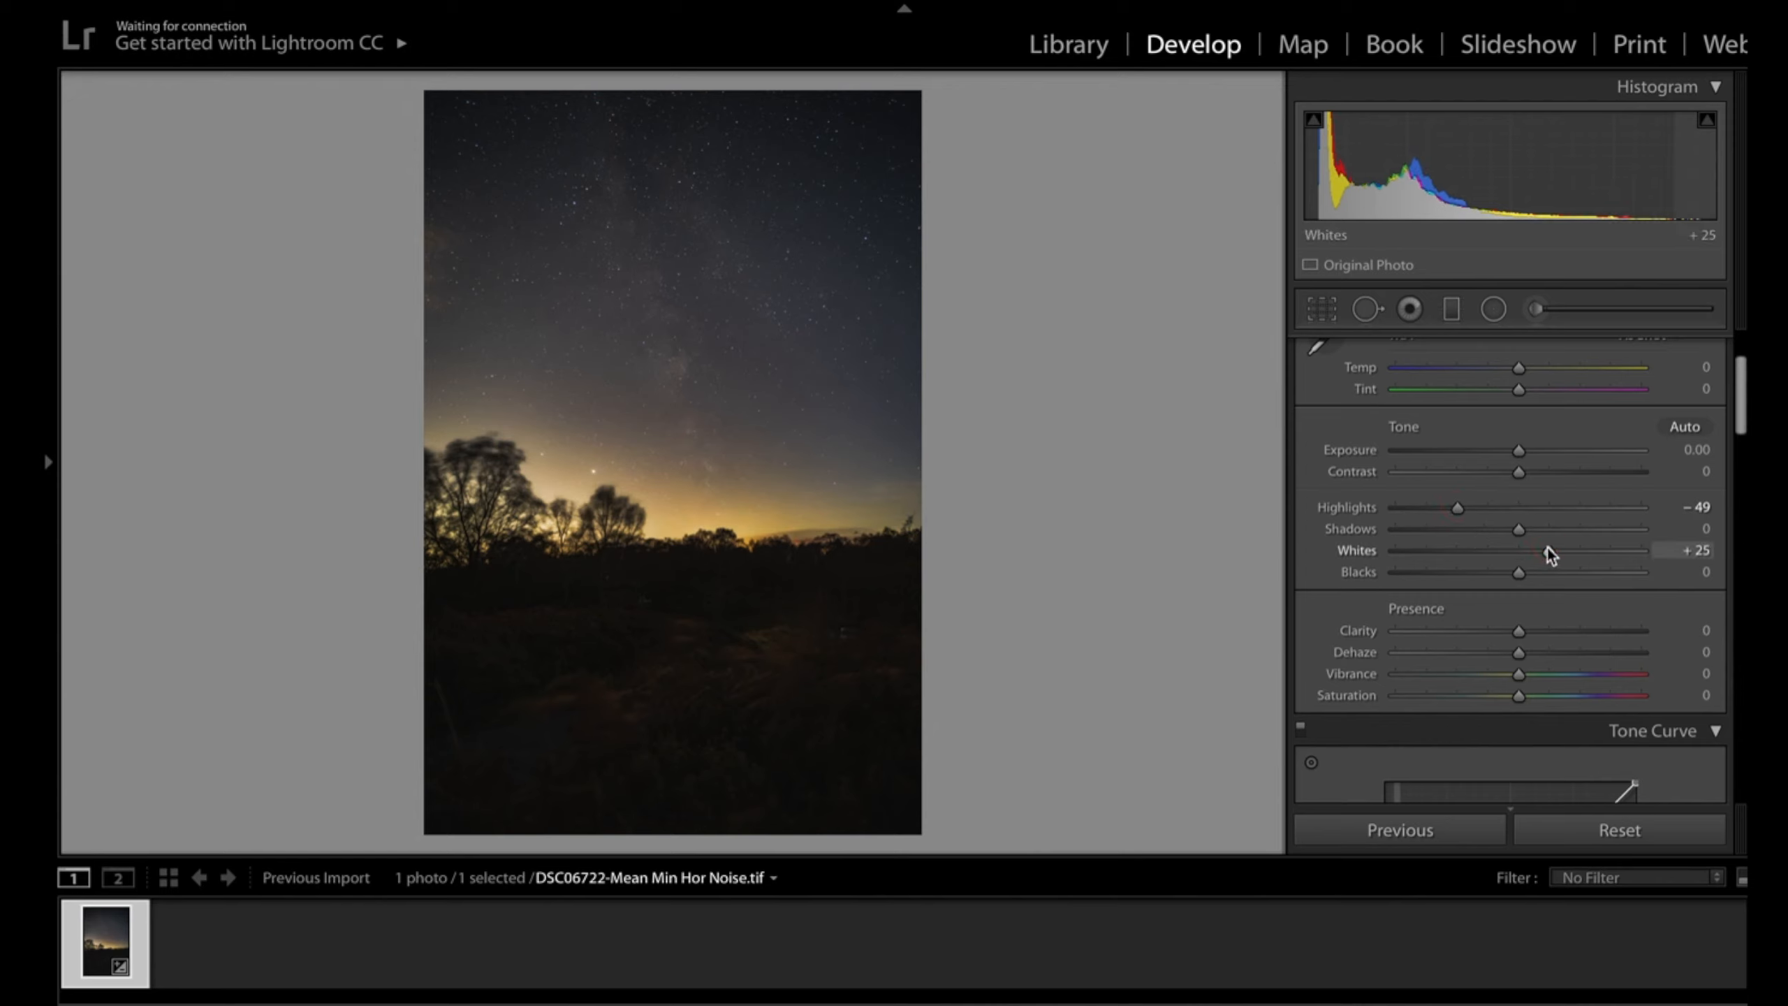
left_click(1429, 507)
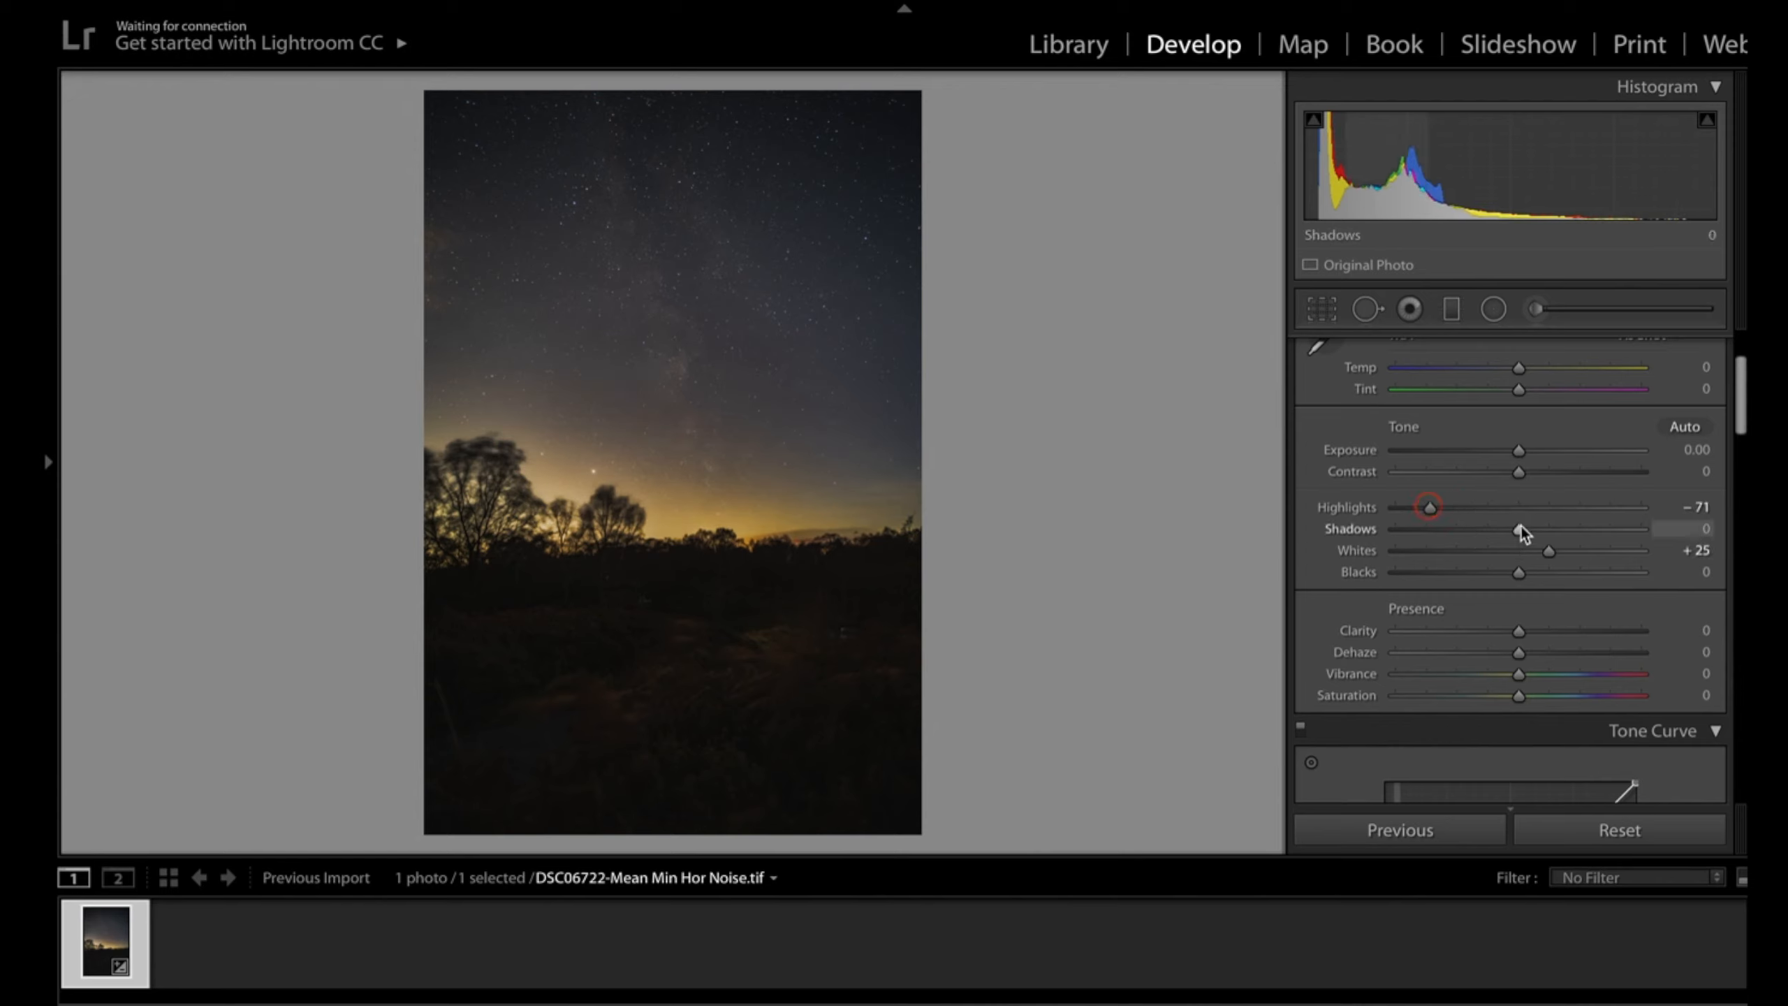
left_click(1570, 551)
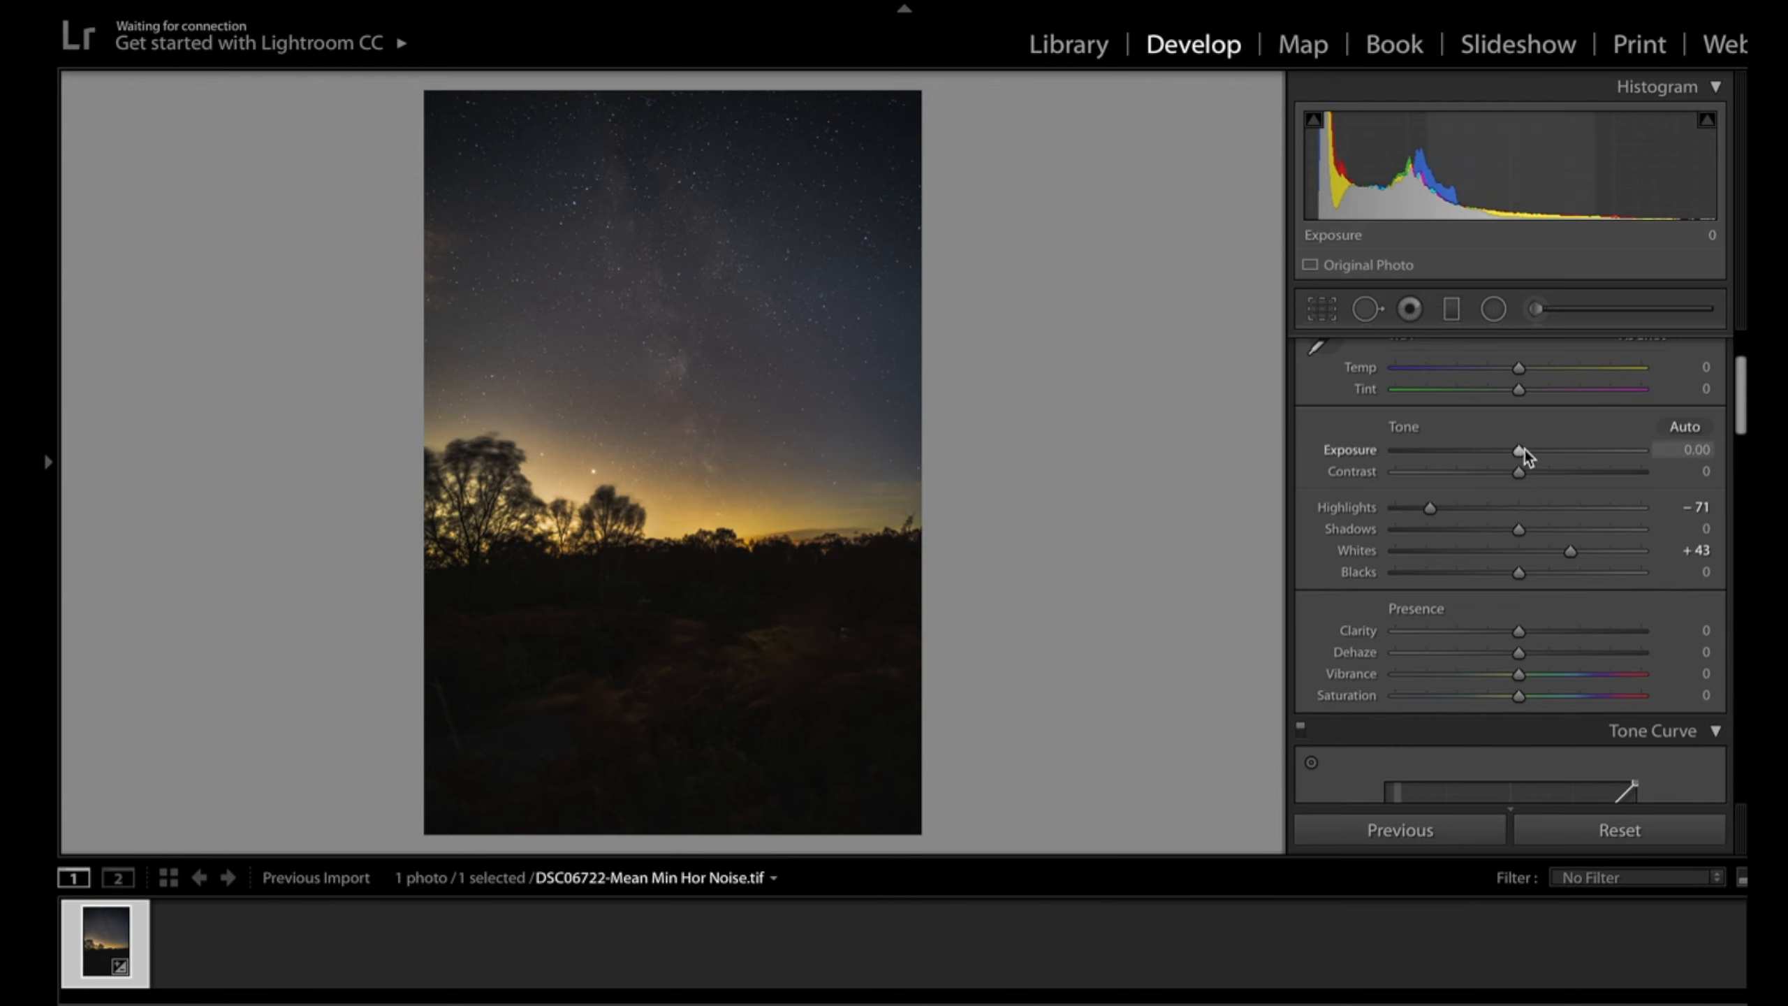
Set the photo's Contrast to -17, Clarity to +67 and Dehaze to +11
left_click_drag(1500, 476, 1501, 481)
left_click_drag(1541, 632, 1601, 634)
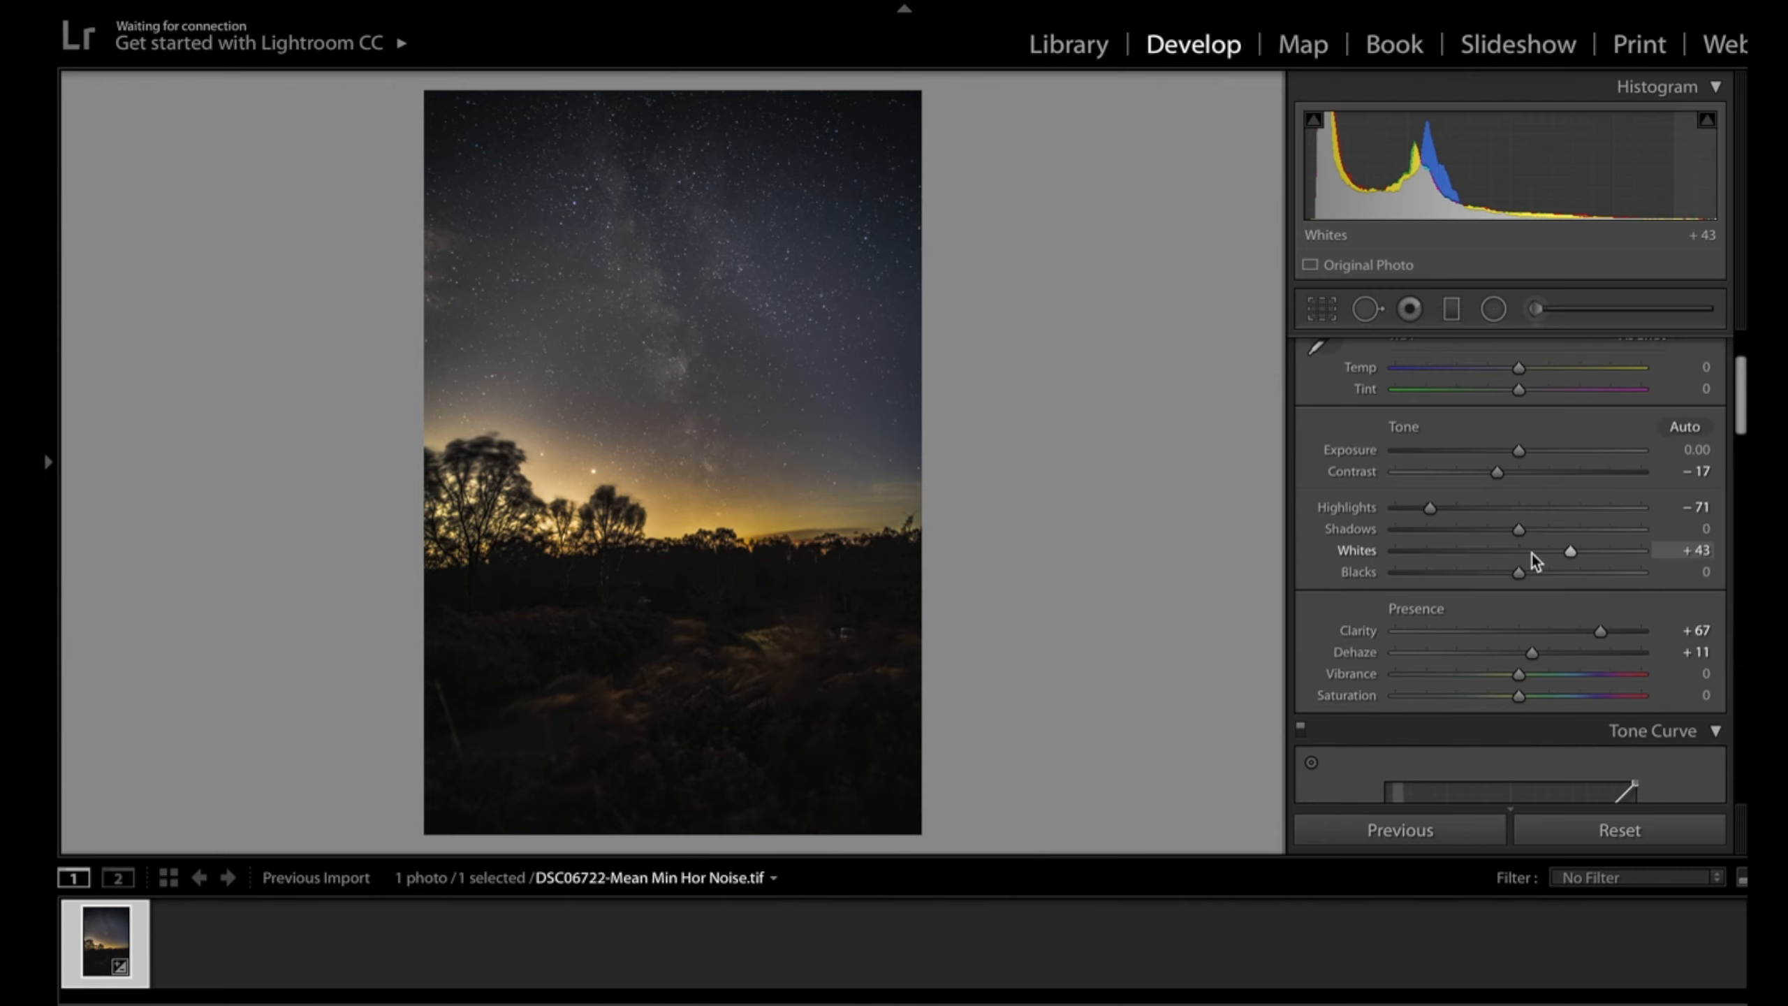
left_click_drag(1522, 366, 1518, 371)
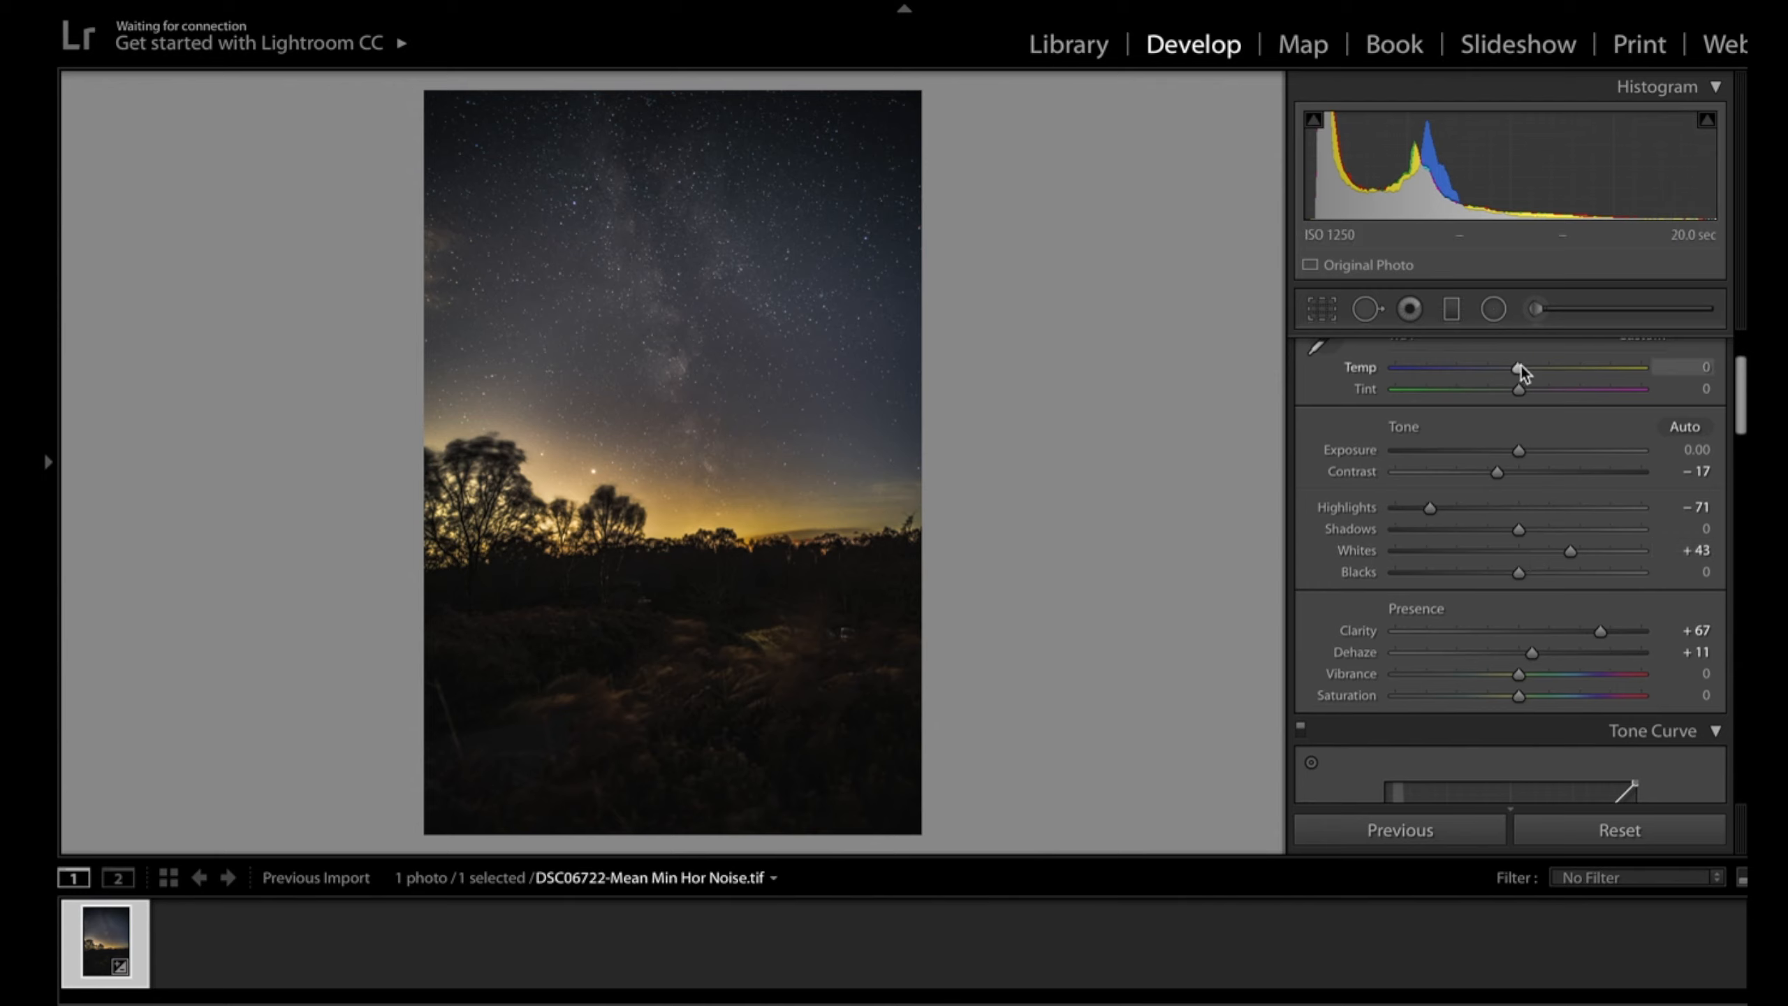
Shape a custom RGB point curve for the photo and adjust its Detail settings
scroll(1549, 422, "down", 5)
left_click(1507, 537)
left_click_drag(1569, 476, 1598, 442)
scroll(1532, 495, "up", 5)
scroll(1538, 495, "down", 10)
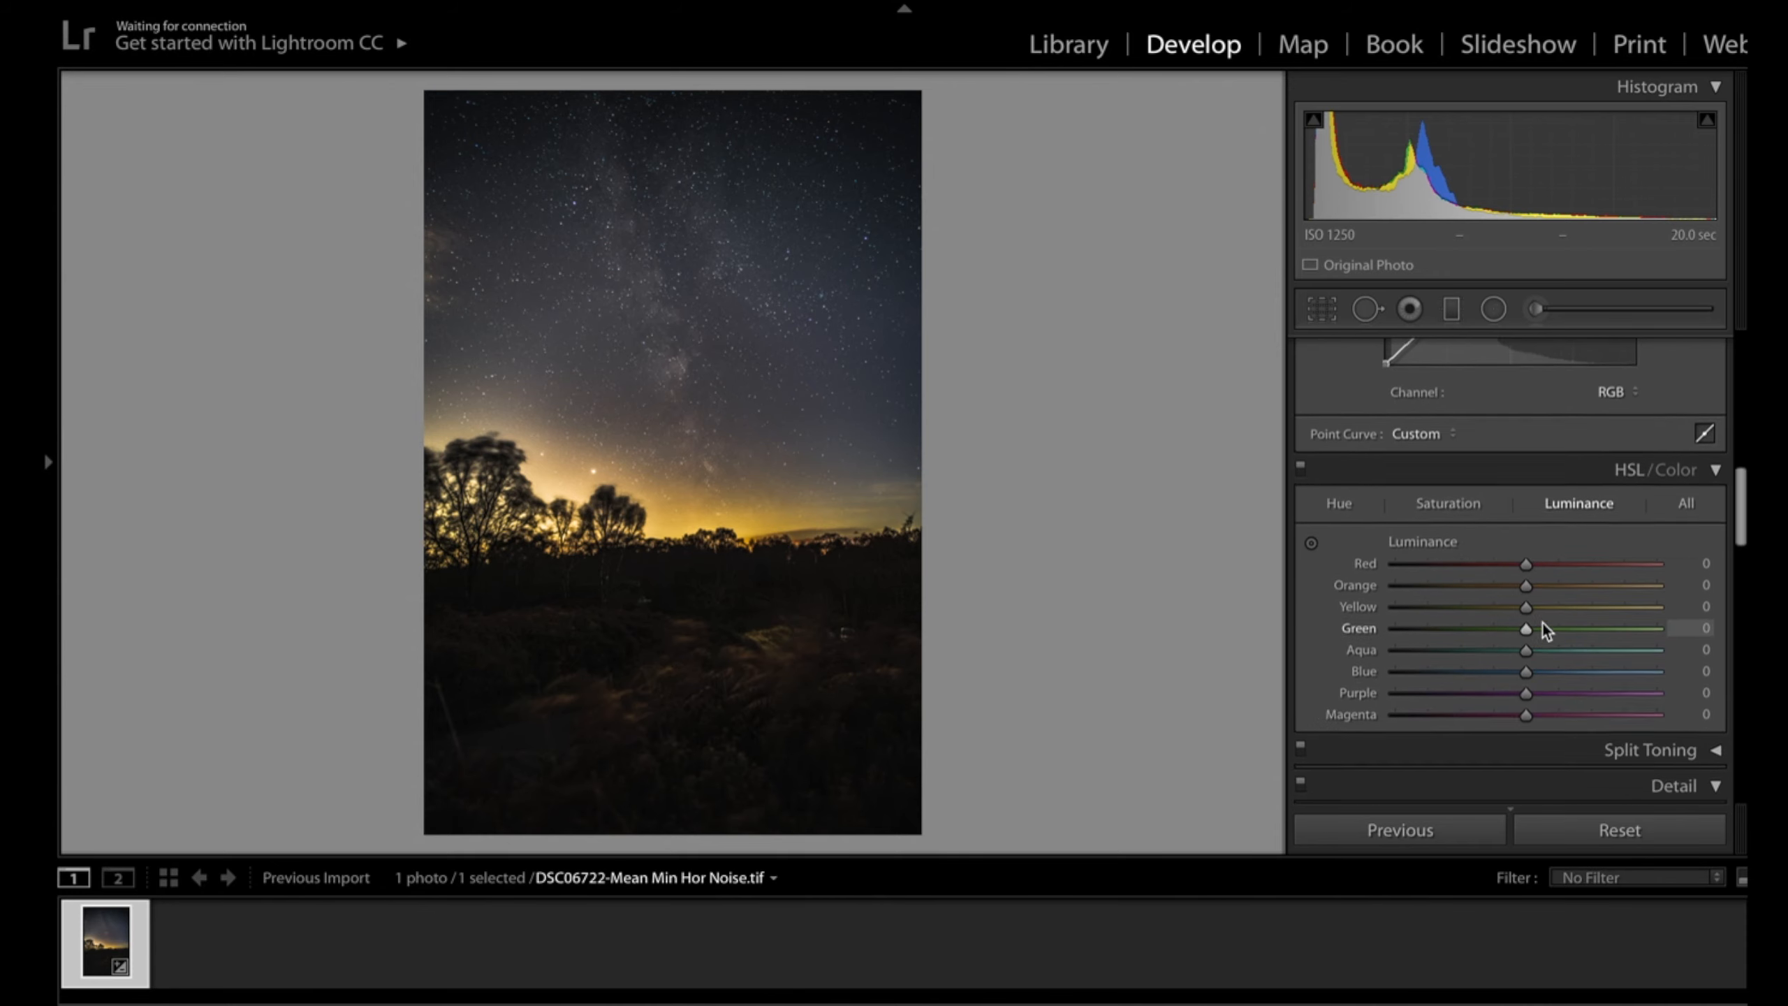
scroll(1541, 628, "down", 4)
left_click_drag(1396, 653, 1612, 655)
scroll(1548, 559, "down", 6)
Add a graduated filter across the treeline, reset its Contrast and set its Clarity to 43
scroll(1529, 560, "up", 20)
key("m")
left_click_drag(675, 493, 614, 621)
double_click(1356, 492)
left_click_drag(1521, 616, 1575, 617)
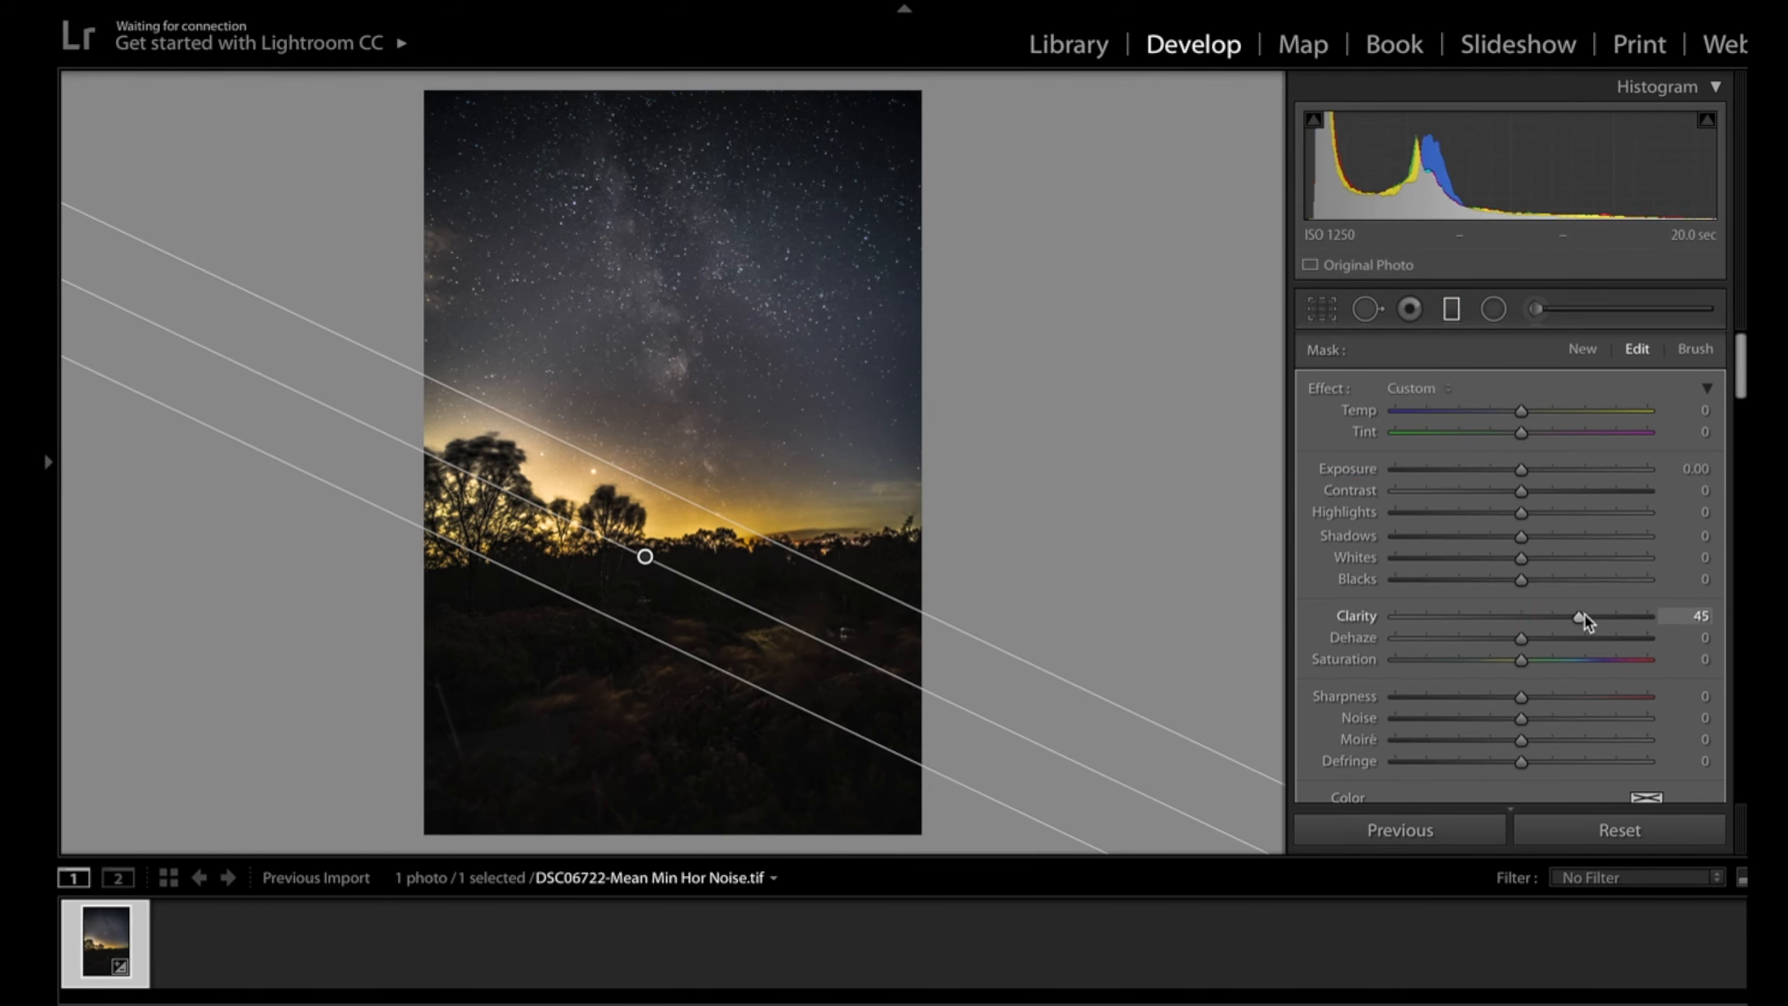
Rotate the graduated filter nearly level, move it up over the horizon glow and set its Highlights to -6
left_click_drag(1002, 727, 1018, 575)
left_click_drag(643, 555, 851, 505)
mouse_move(1521, 512)
left_mouse_down()
mouse_move(1397, 511)
mouse_move(1513, 514)
left_mouse_up()
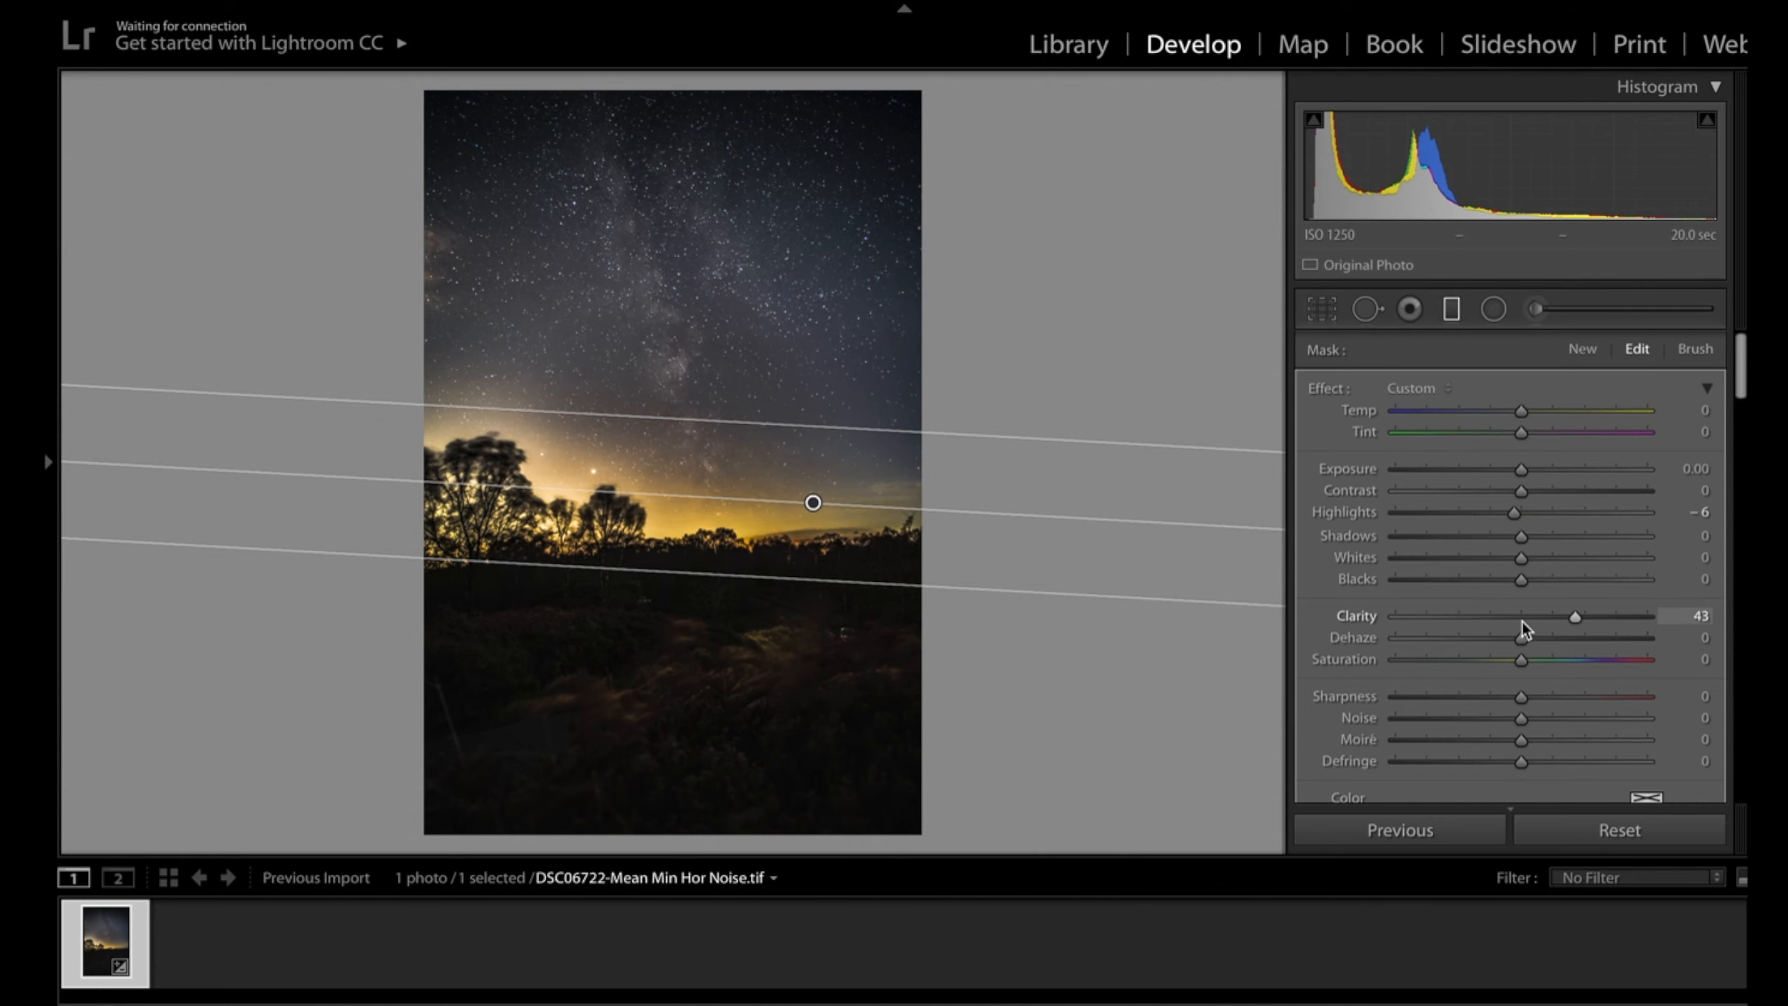
key("m")
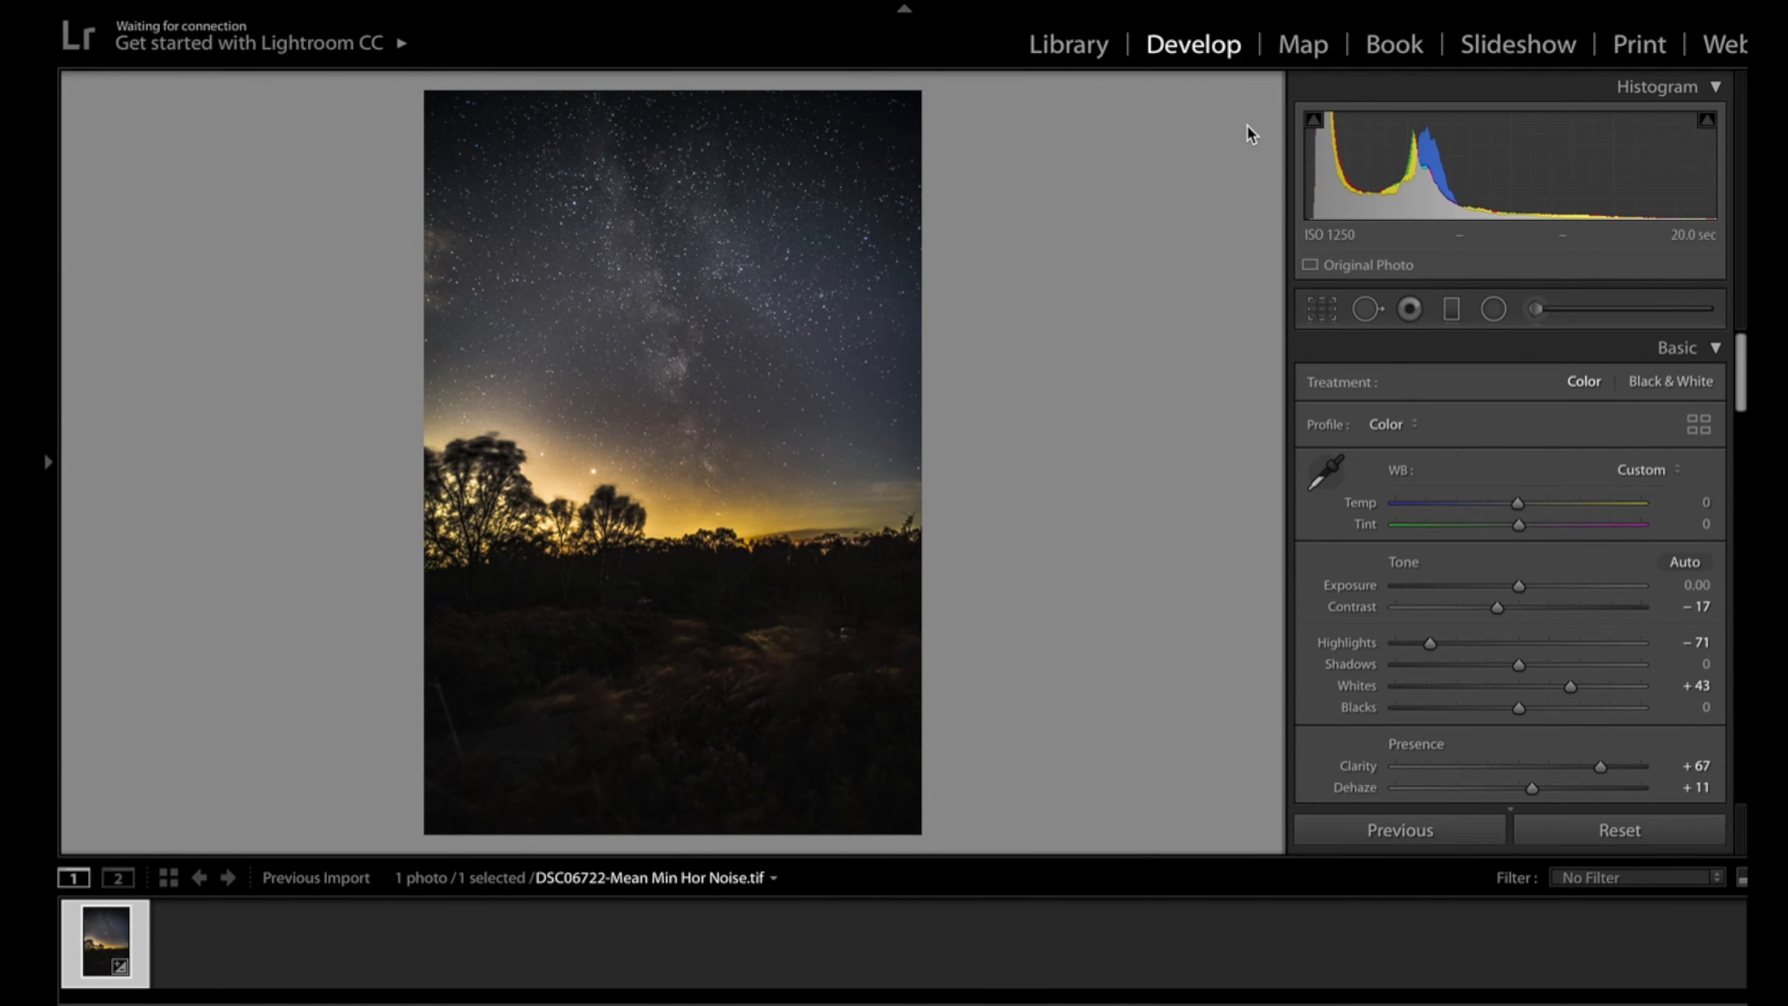
Select the edited composite and the light-trail photo DSC06736.ARW from all photographs and open both as layers in Photoshop
left_click(1068, 51)
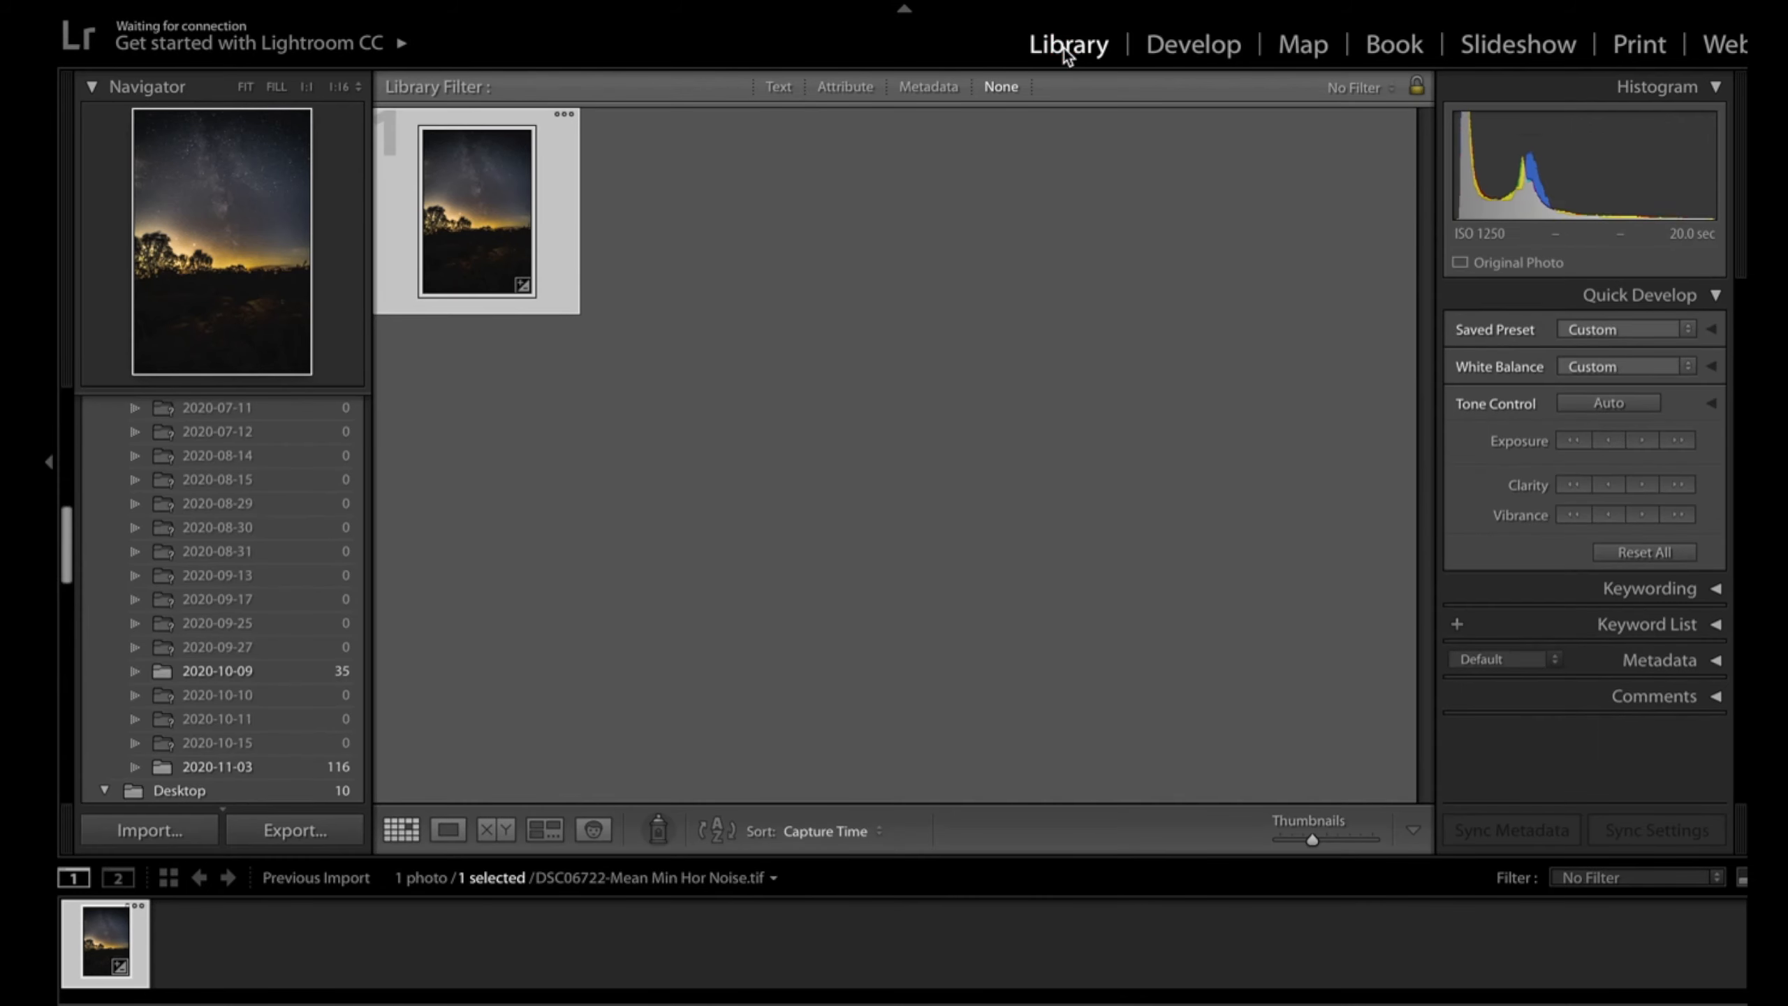
scroll(214, 464, "up", 10)
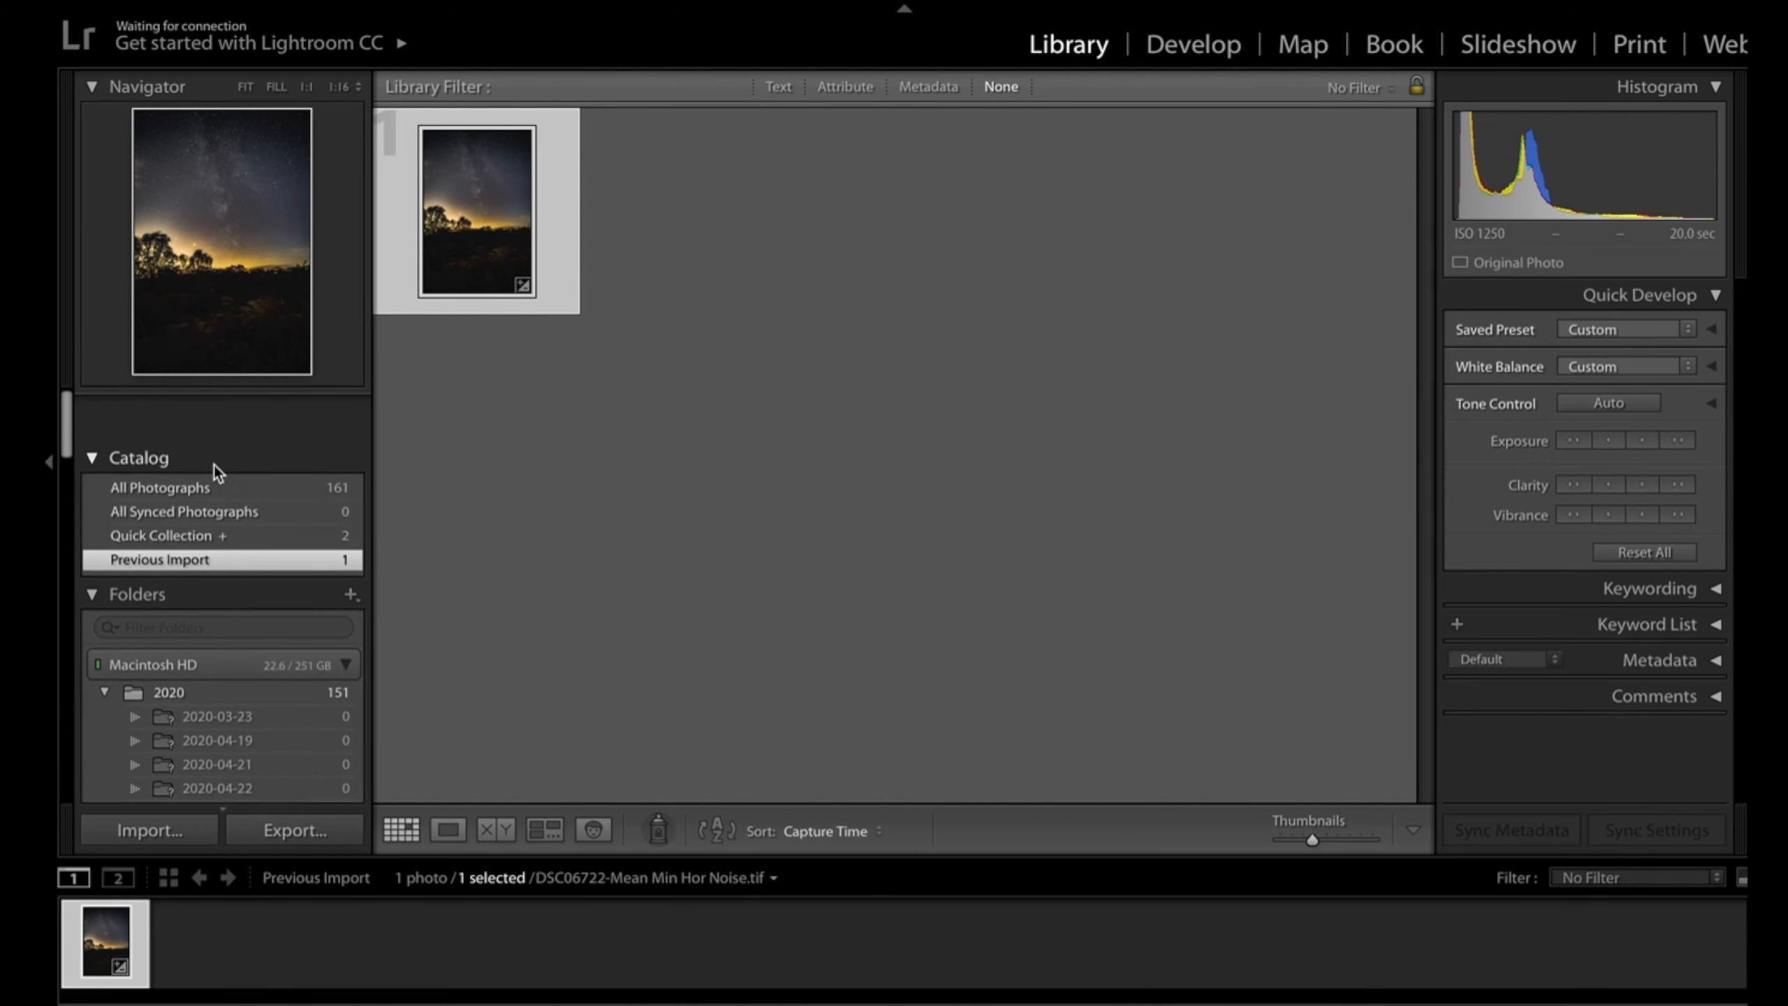
left_click(246, 431)
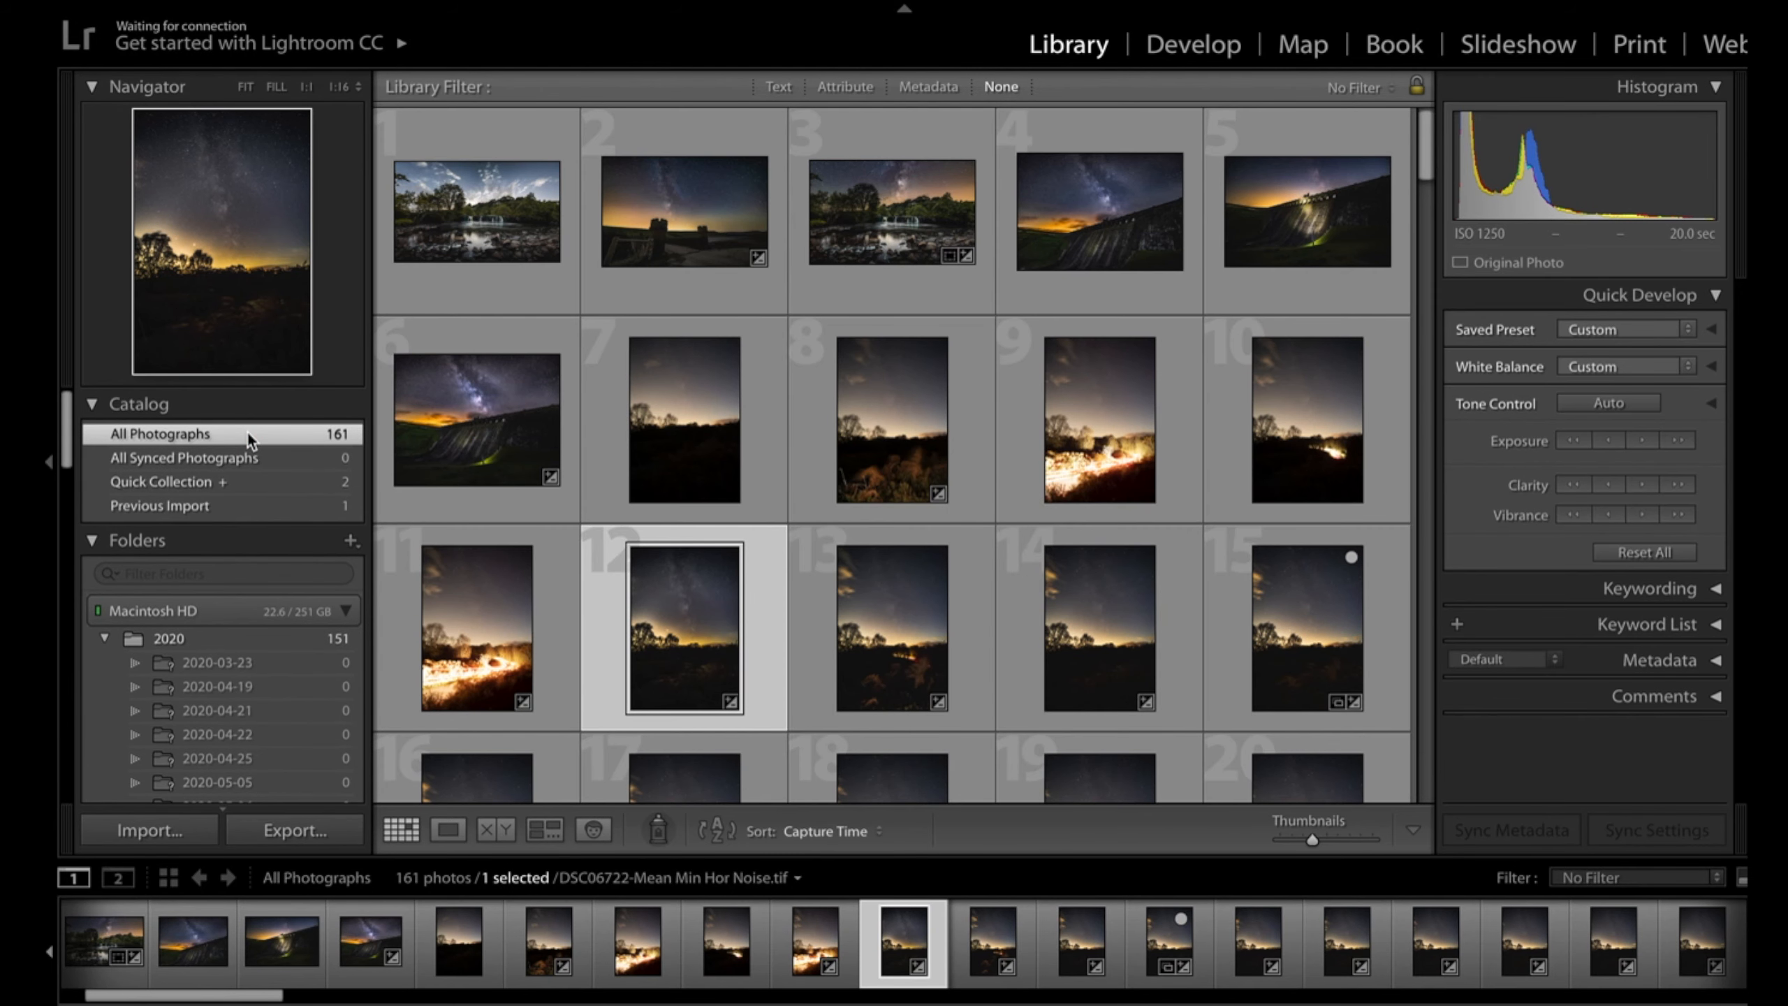
scroll(929, 965, "down", 2)
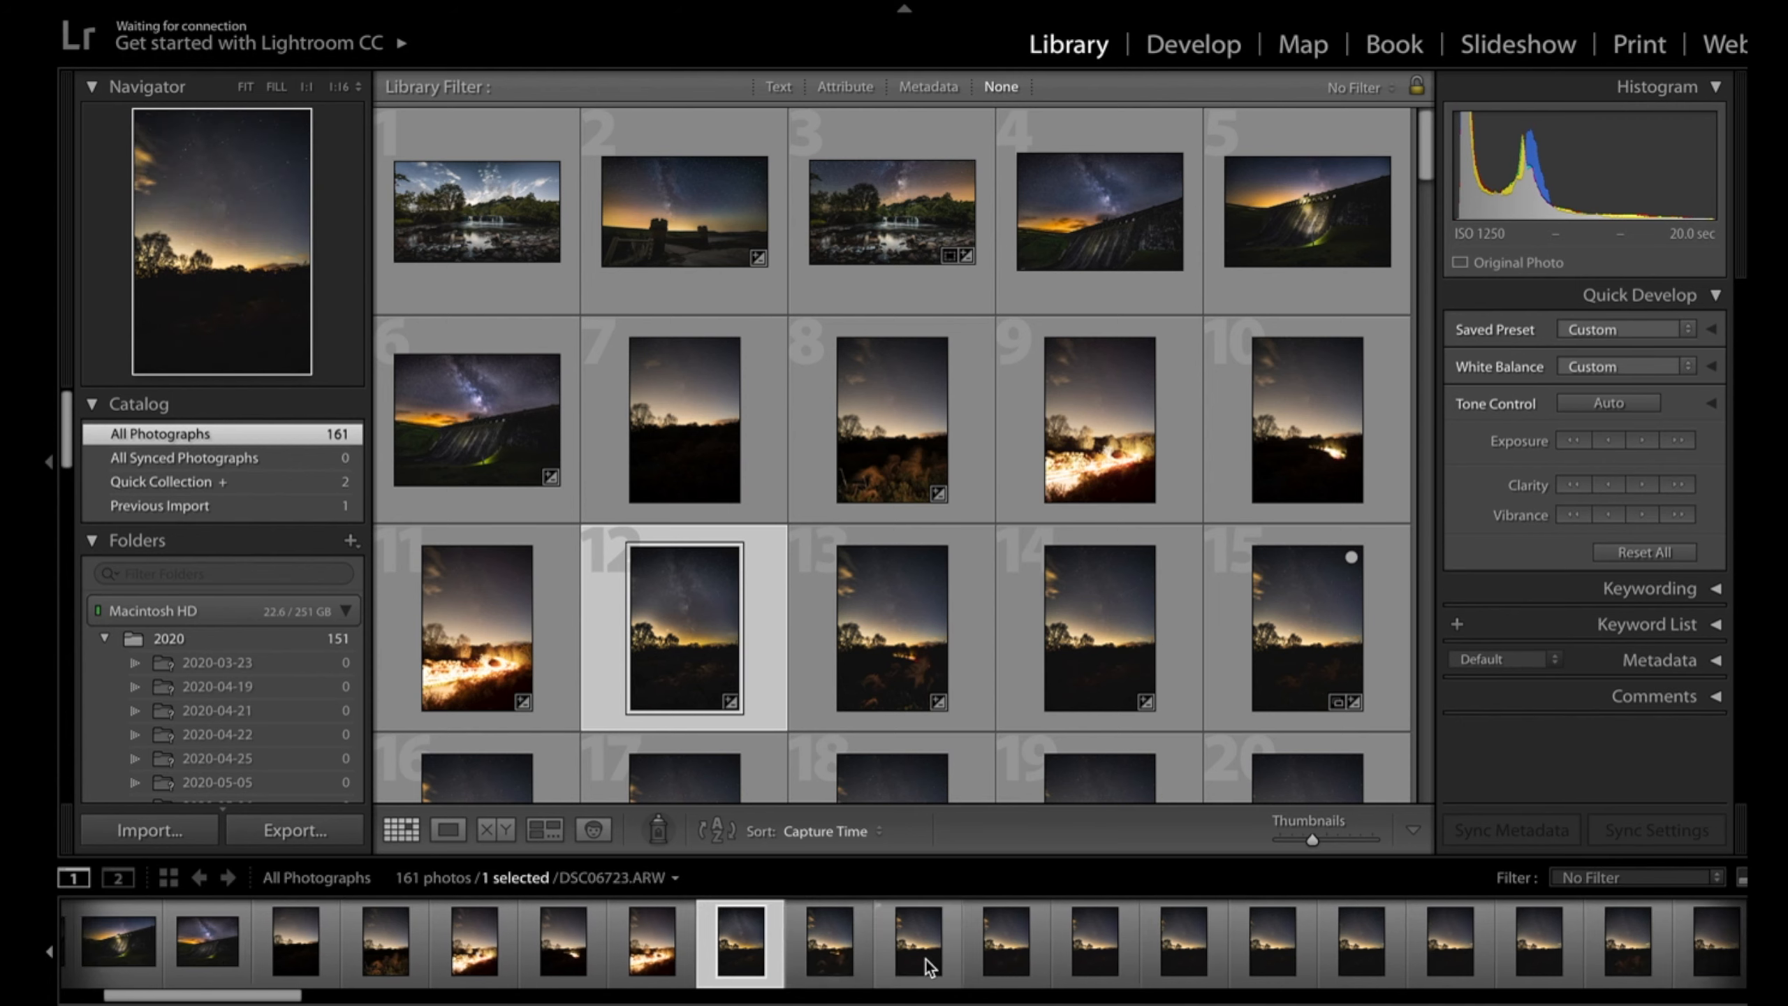
scroll(929, 965, "down", 10)
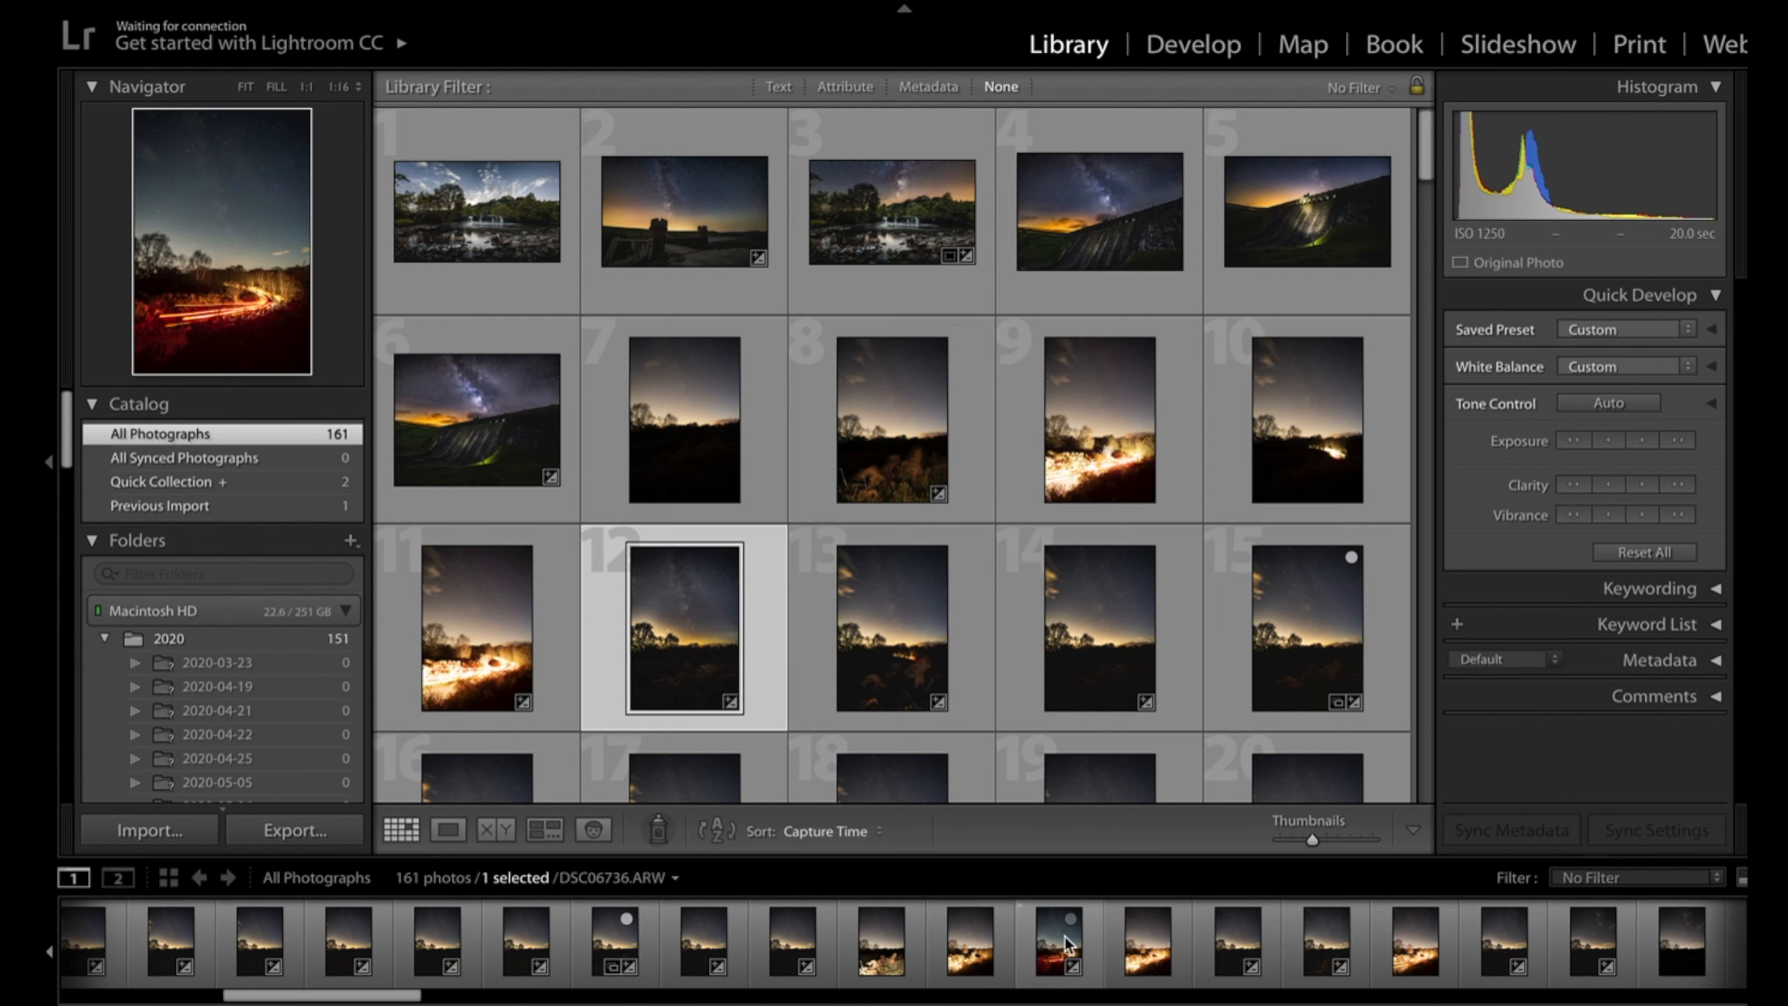
left_click(1061, 944, "super")
right_click(1062, 943)
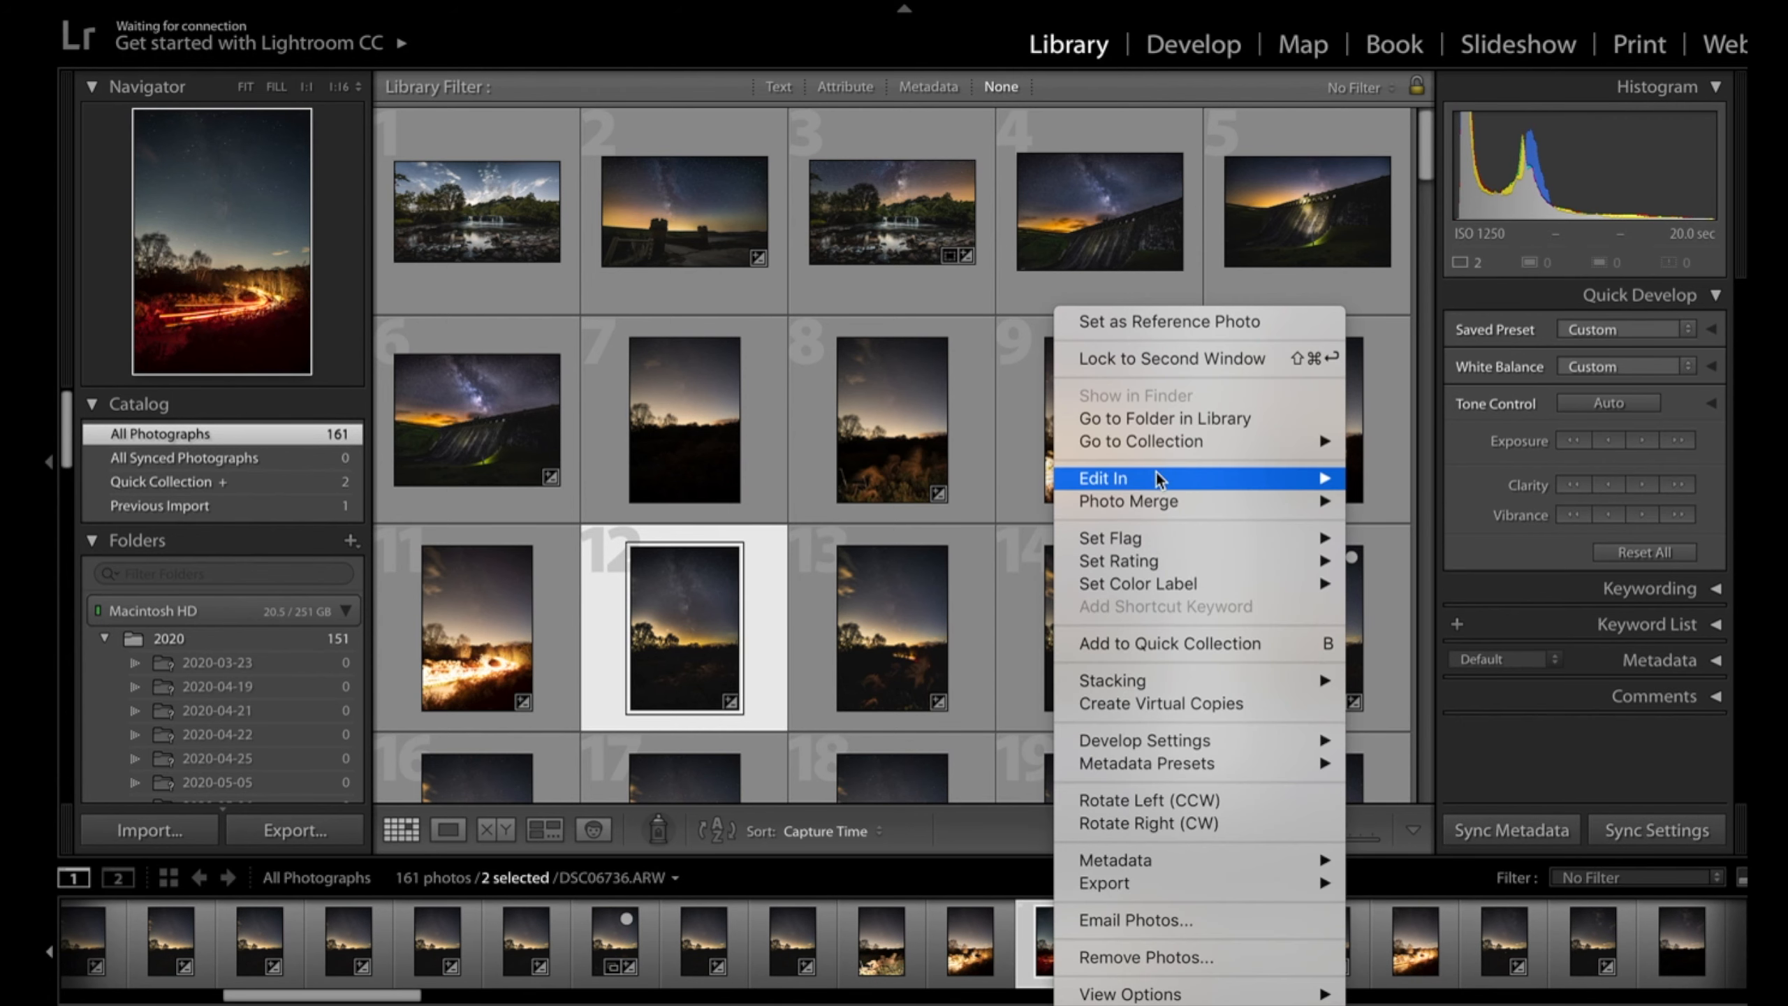
mouse_move(1158, 479)
left_click(1433, 607)
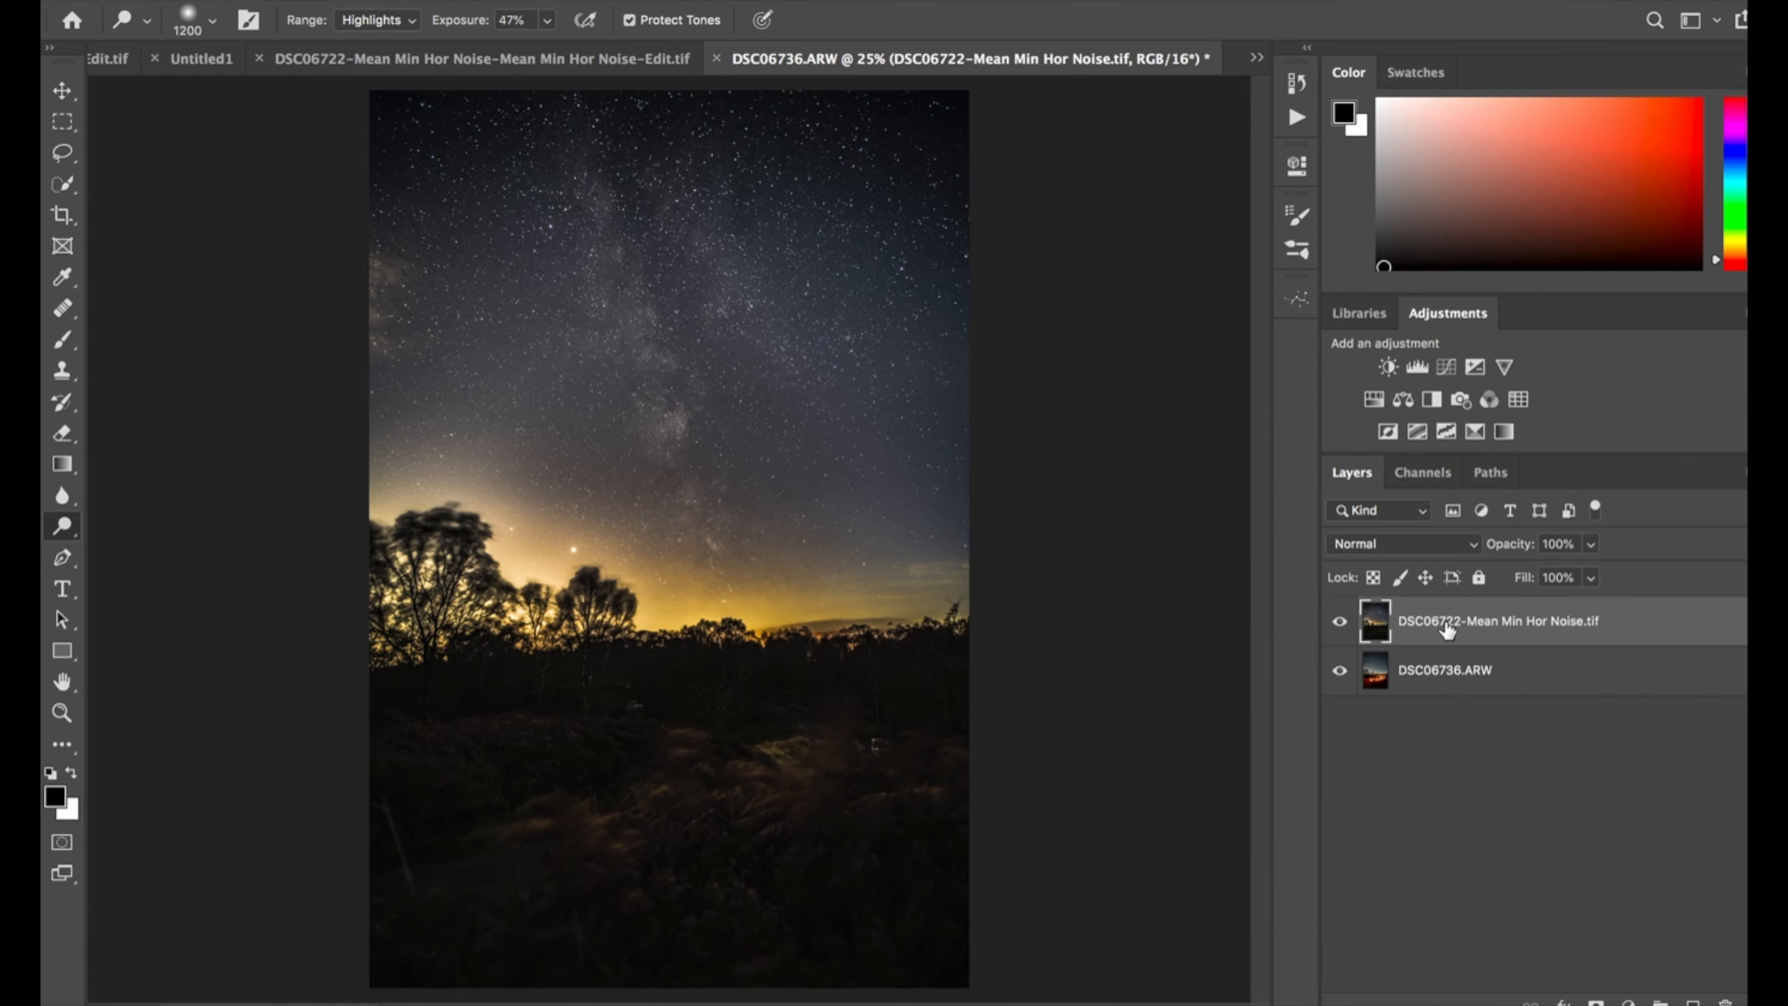
Add a layer mask to the composite sky layer and brush black over the road with a size 900 brush to reveal the light trails
left_click(1595, 999)
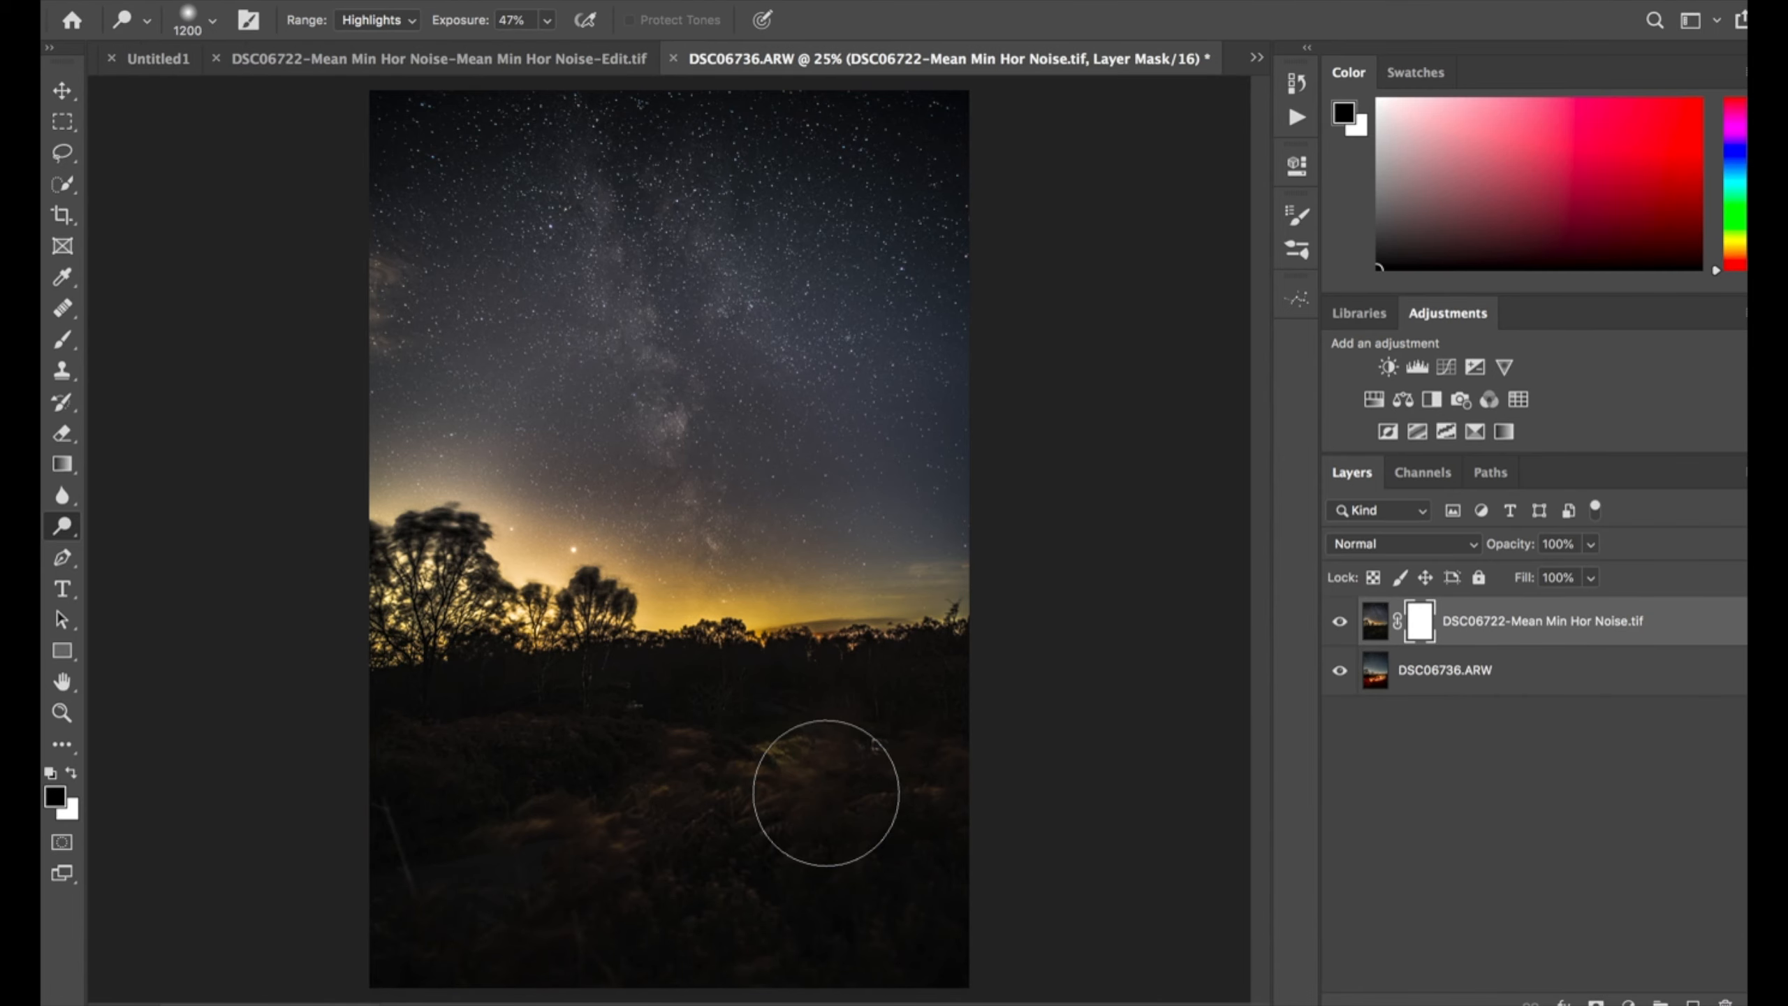
left_click(64, 343)
key("bracketright")
key("bracketright")
key("bracketright")
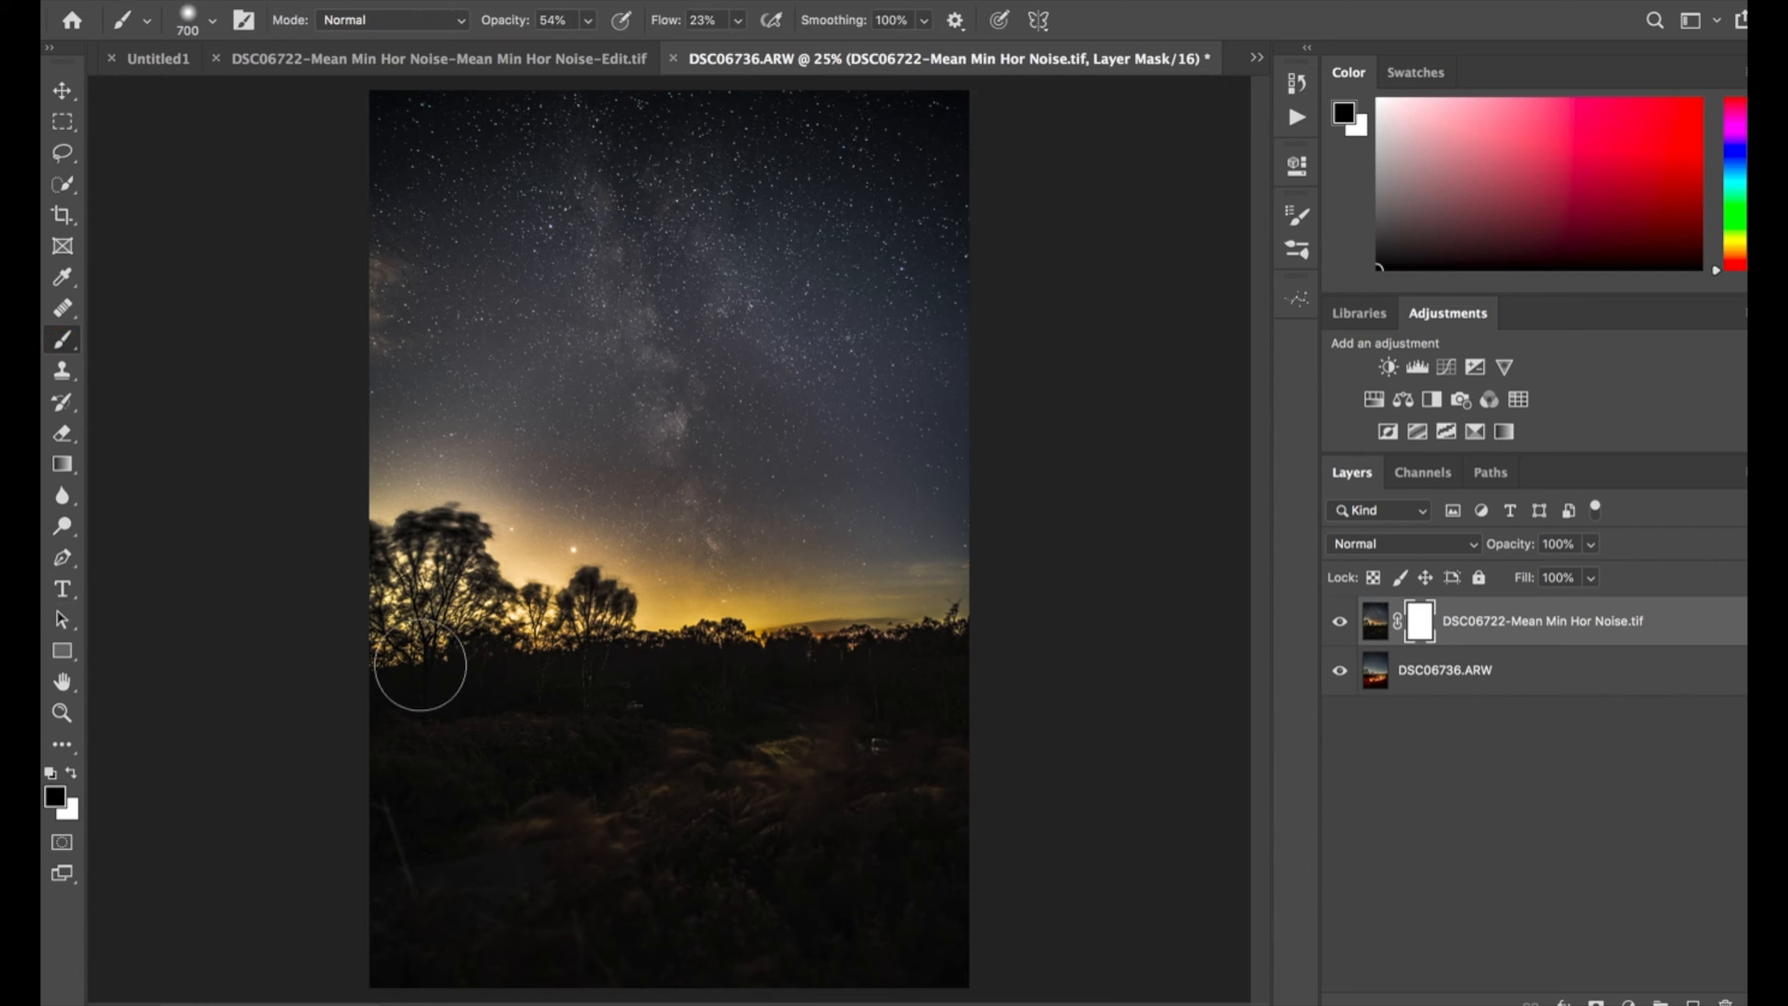
mouse_move(419, 826)
left_mouse_down()
mouse_move(608, 780)
mouse_move(447, 748)
mouse_move(422, 716)
mouse_move(733, 779)
mouse_move(904, 756)
mouse_move(887, 745)
mouse_move(895, 708)
mouse_move(795, 860)
mouse_move(395, 870)
left_mouse_up()
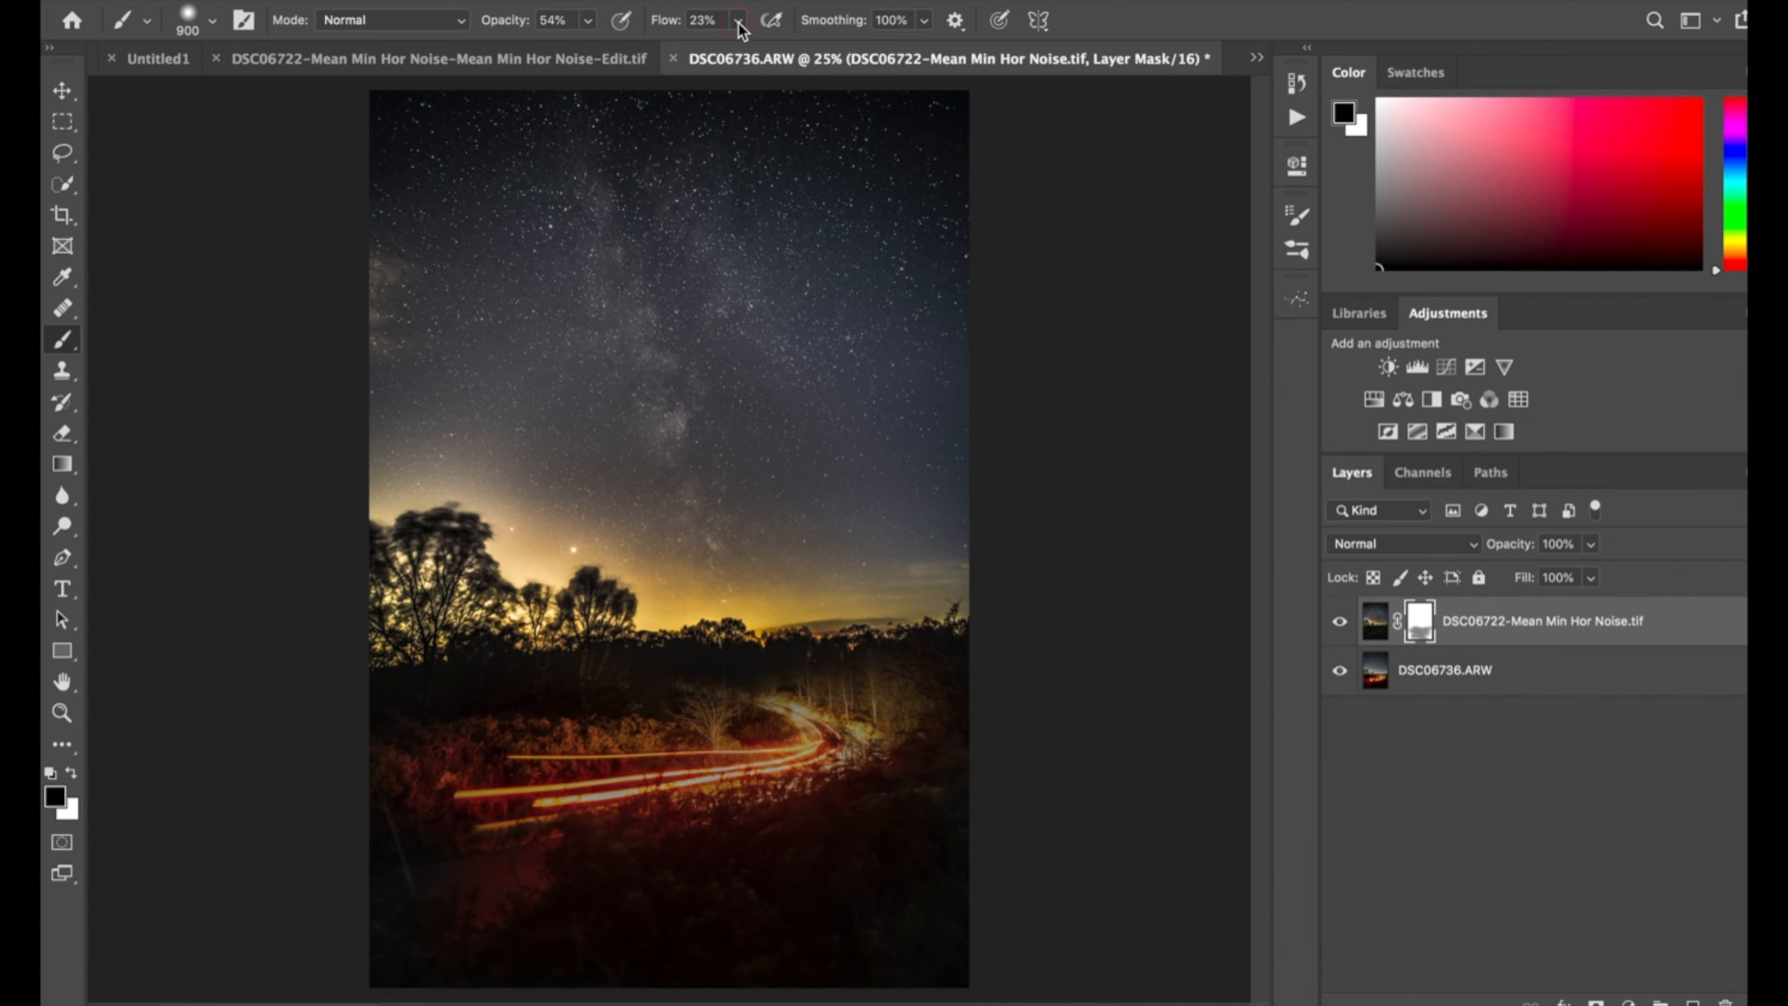
left_click(212, 21)
mouse_move(628, 841)
left_mouse_down()
mouse_move(845, 754)
mouse_move(779, 733)
mouse_move(973, 743)
mouse_move(474, 820)
mouse_move(816, 843)
mouse_move(707, 863)
mouse_move(462, 816)
mouse_move(367, 874)
mouse_move(425, 839)
mouse_move(668, 841)
mouse_move(559, 999)
mouse_move(739, 803)
left_mouse_up()
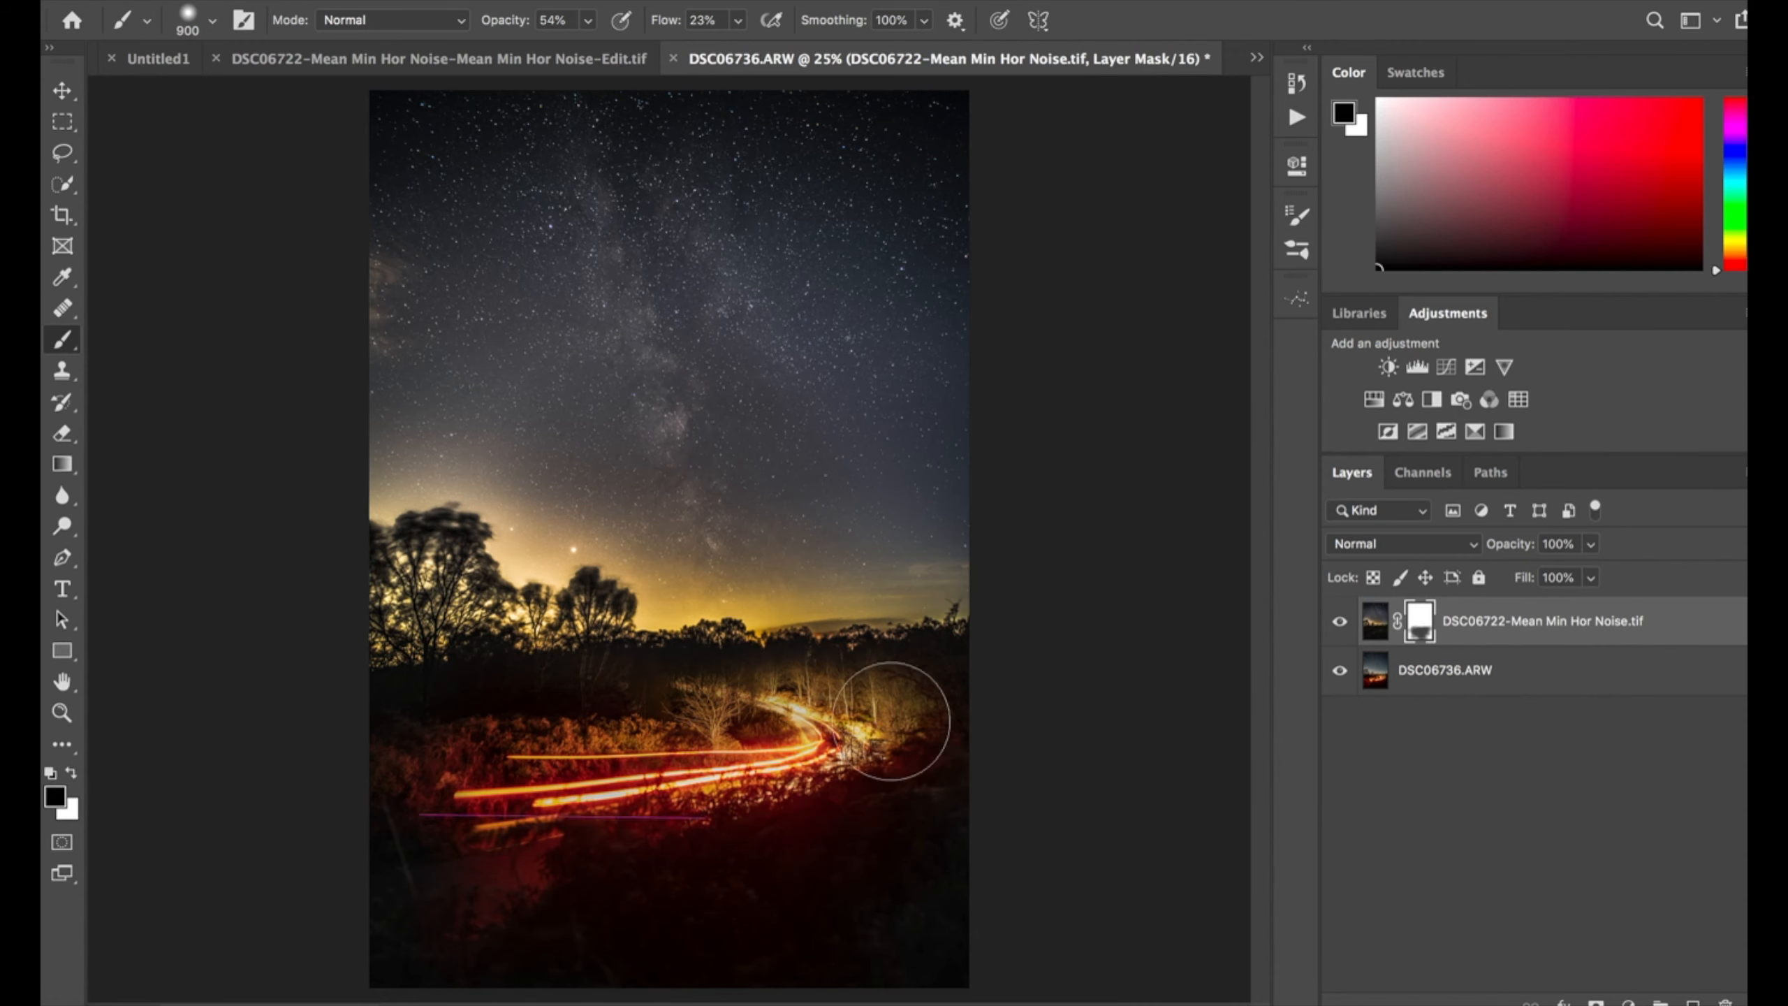
Set the brush opacity to 100% and paint the mask over the rest of the foreground to reveal the red-lit ground
left_click(587, 19)
left_click_drag(589, 44, 644, 46)
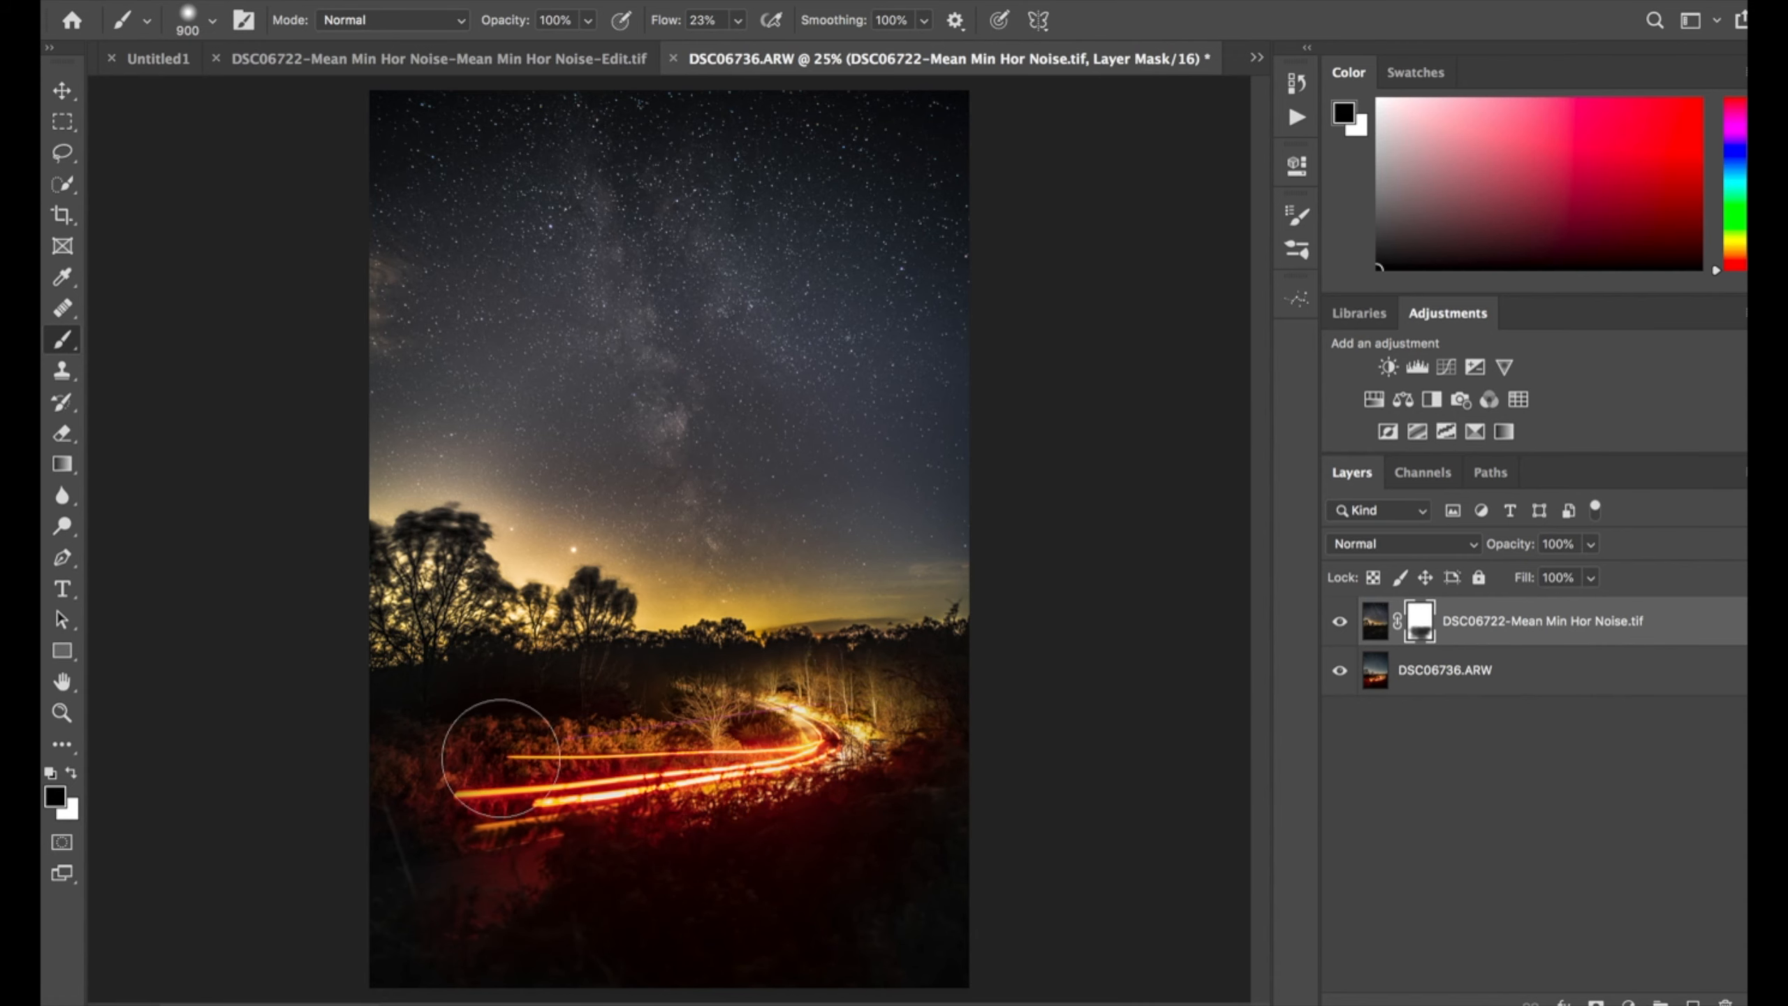
mouse_move(390, 968)
left_mouse_down()
mouse_move(521, 808)
mouse_move(929, 909)
mouse_move(323, 955)
mouse_move(399, 720)
mouse_move(539, 778)
mouse_move(937, 743)
mouse_move(631, 822)
mouse_move(892, 770)
mouse_move(342, 771)
mouse_move(447, 735)
left_mouse_up()
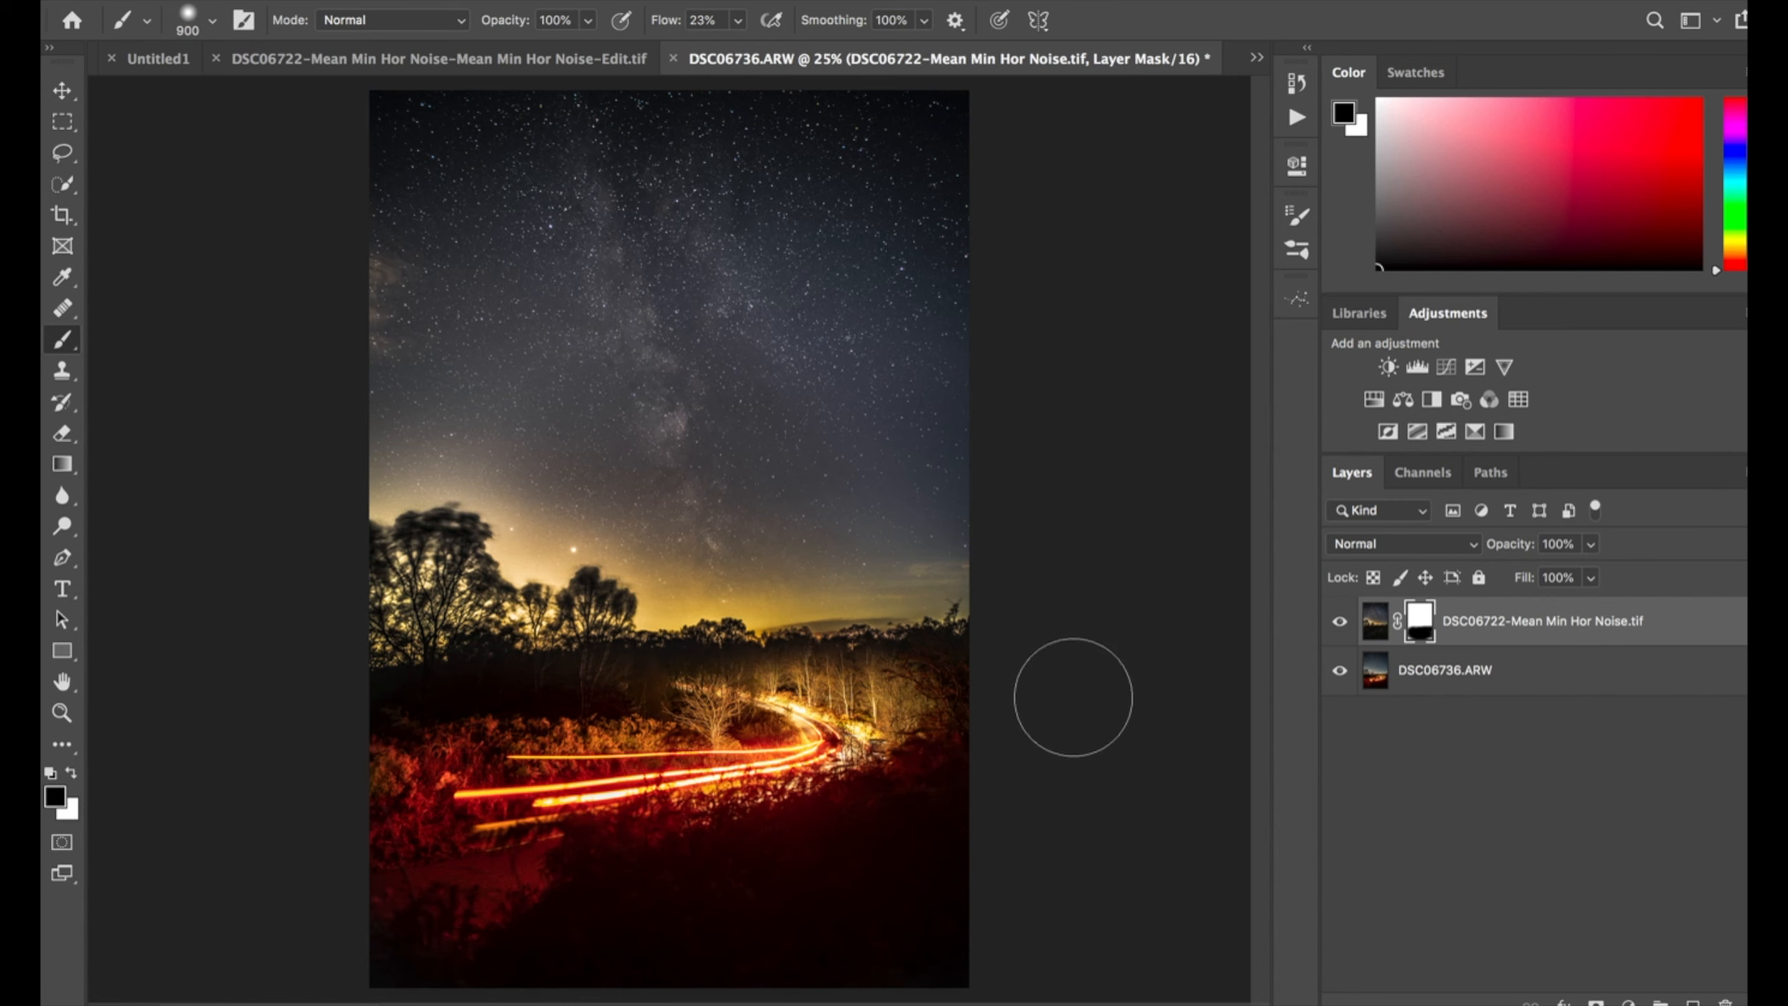
Flatten the masked sky and light-trail layers into one image and unlock the resulting Background layer
right_click(1549, 619)
left_click(1433, 726)
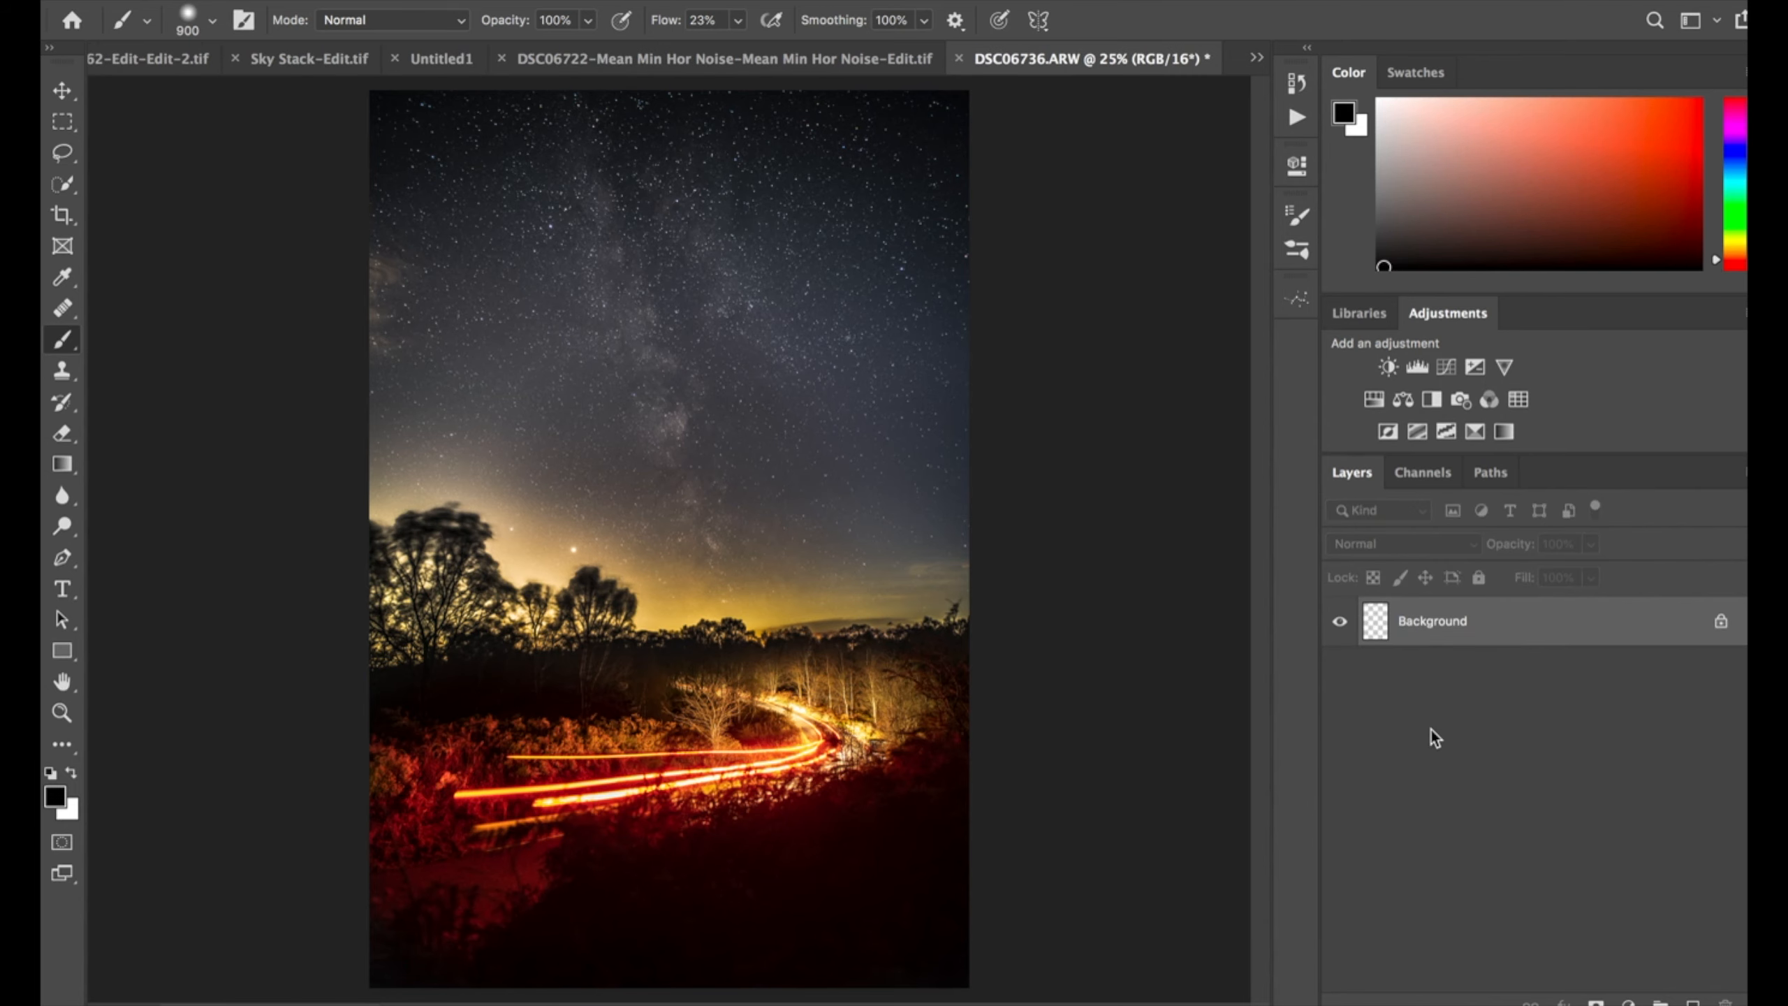
left_click(1724, 620)
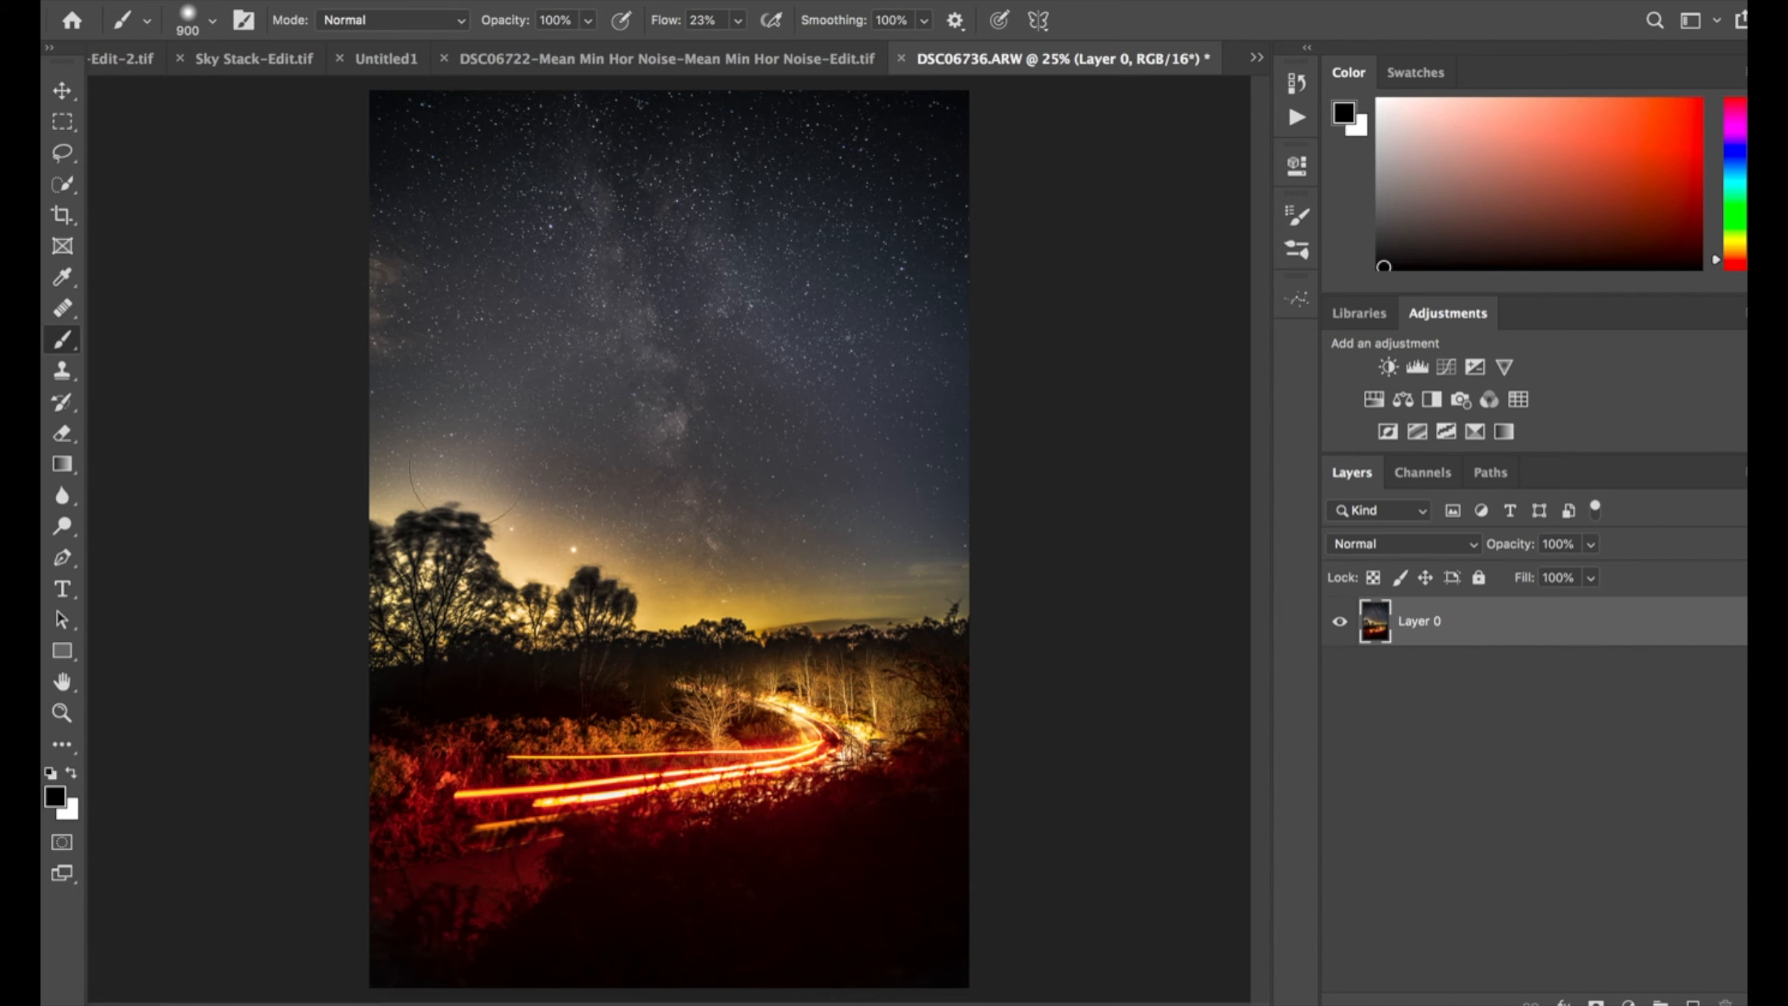
Dodge the highlights along the Milky Way using a size 1200 Dodge tool at 22% exposure
left_click(65, 533)
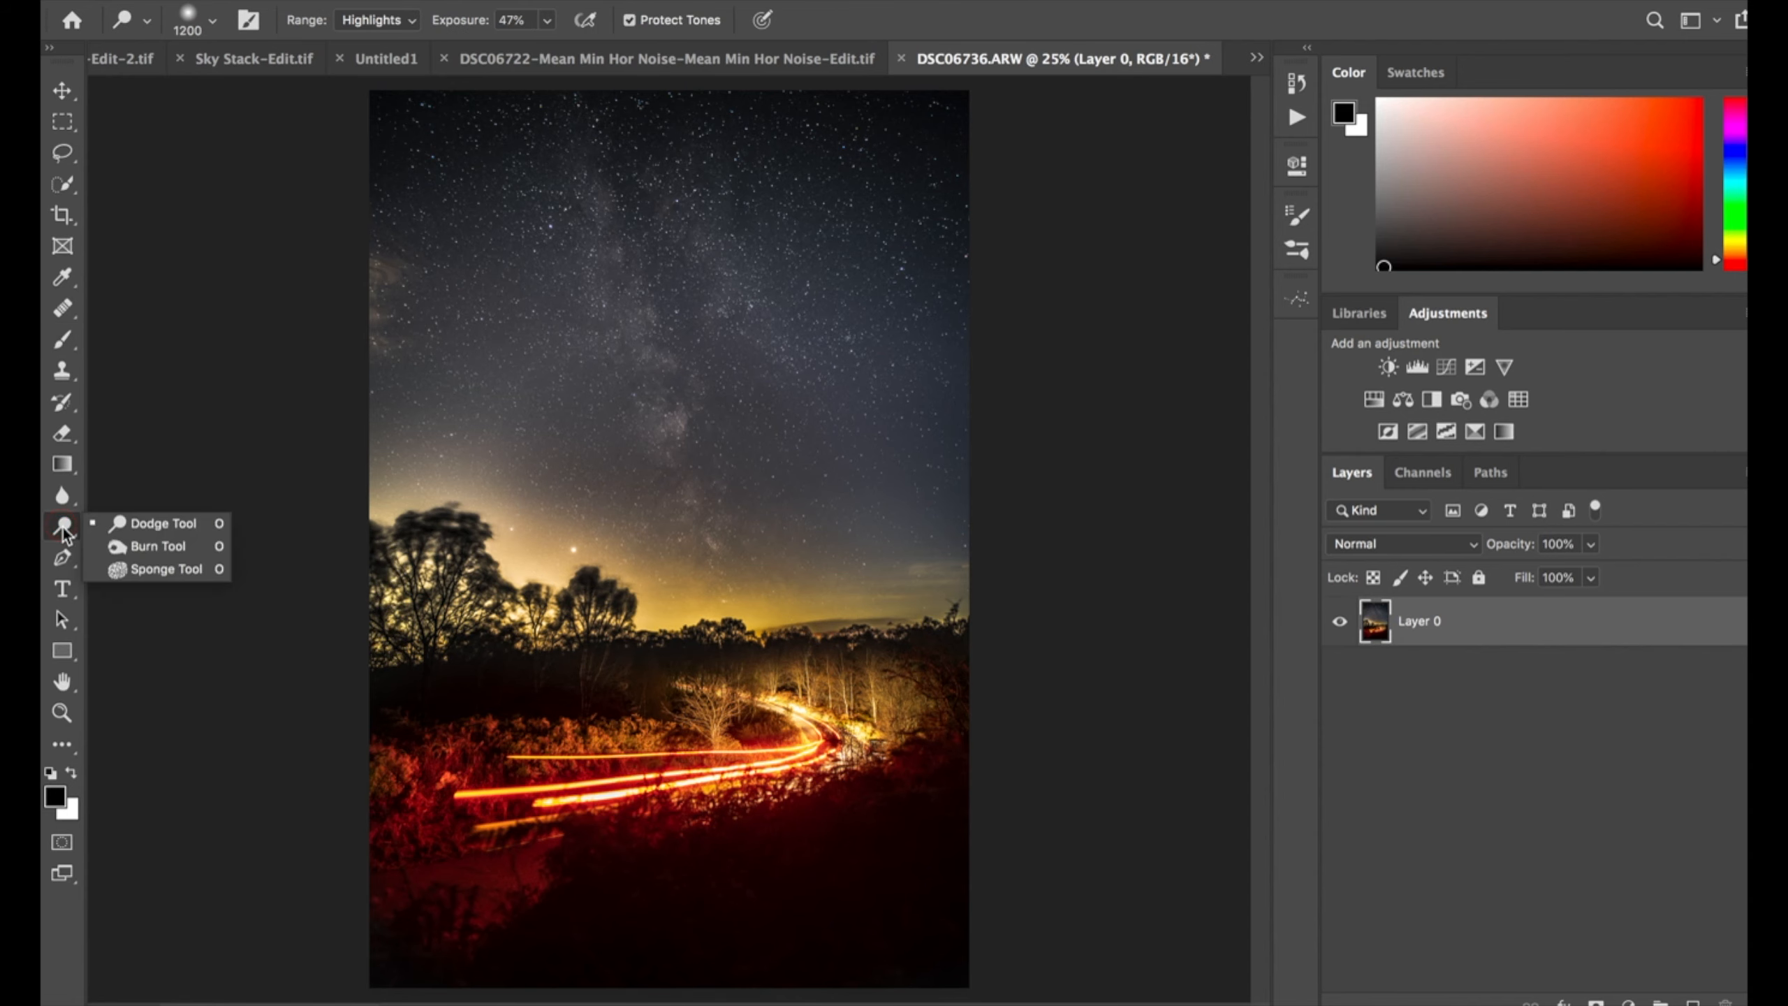
left_click(140, 520)
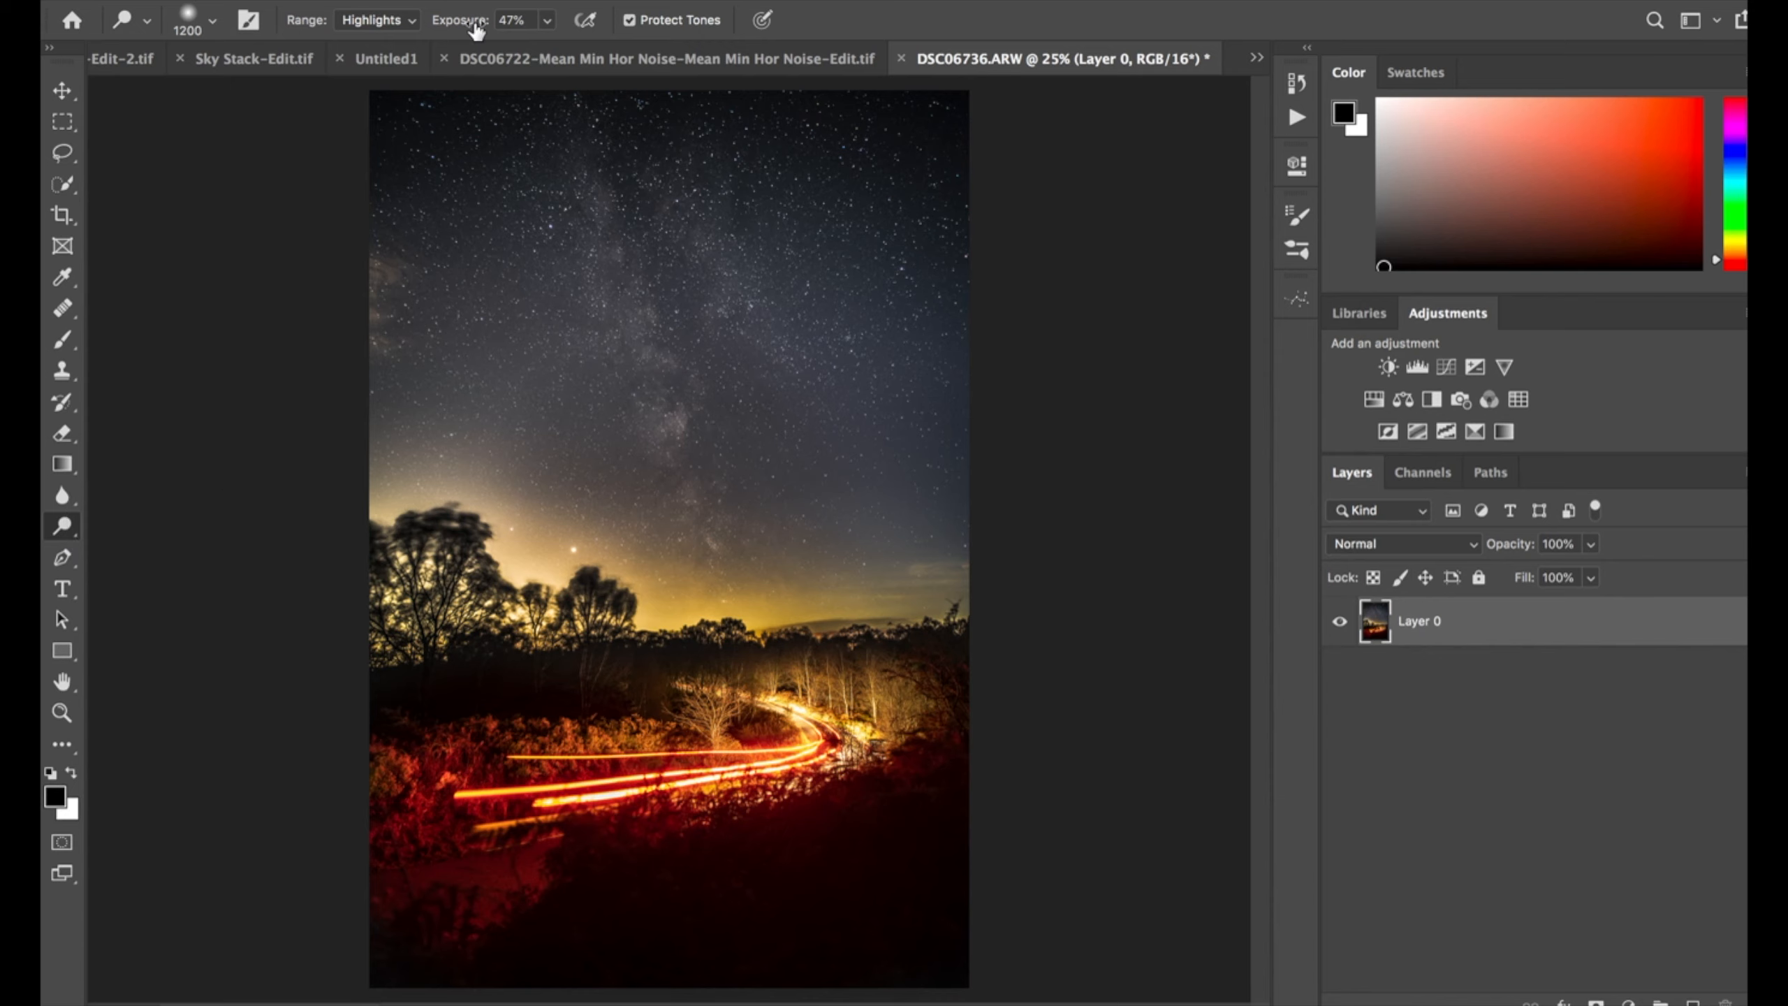
left_click(546, 21)
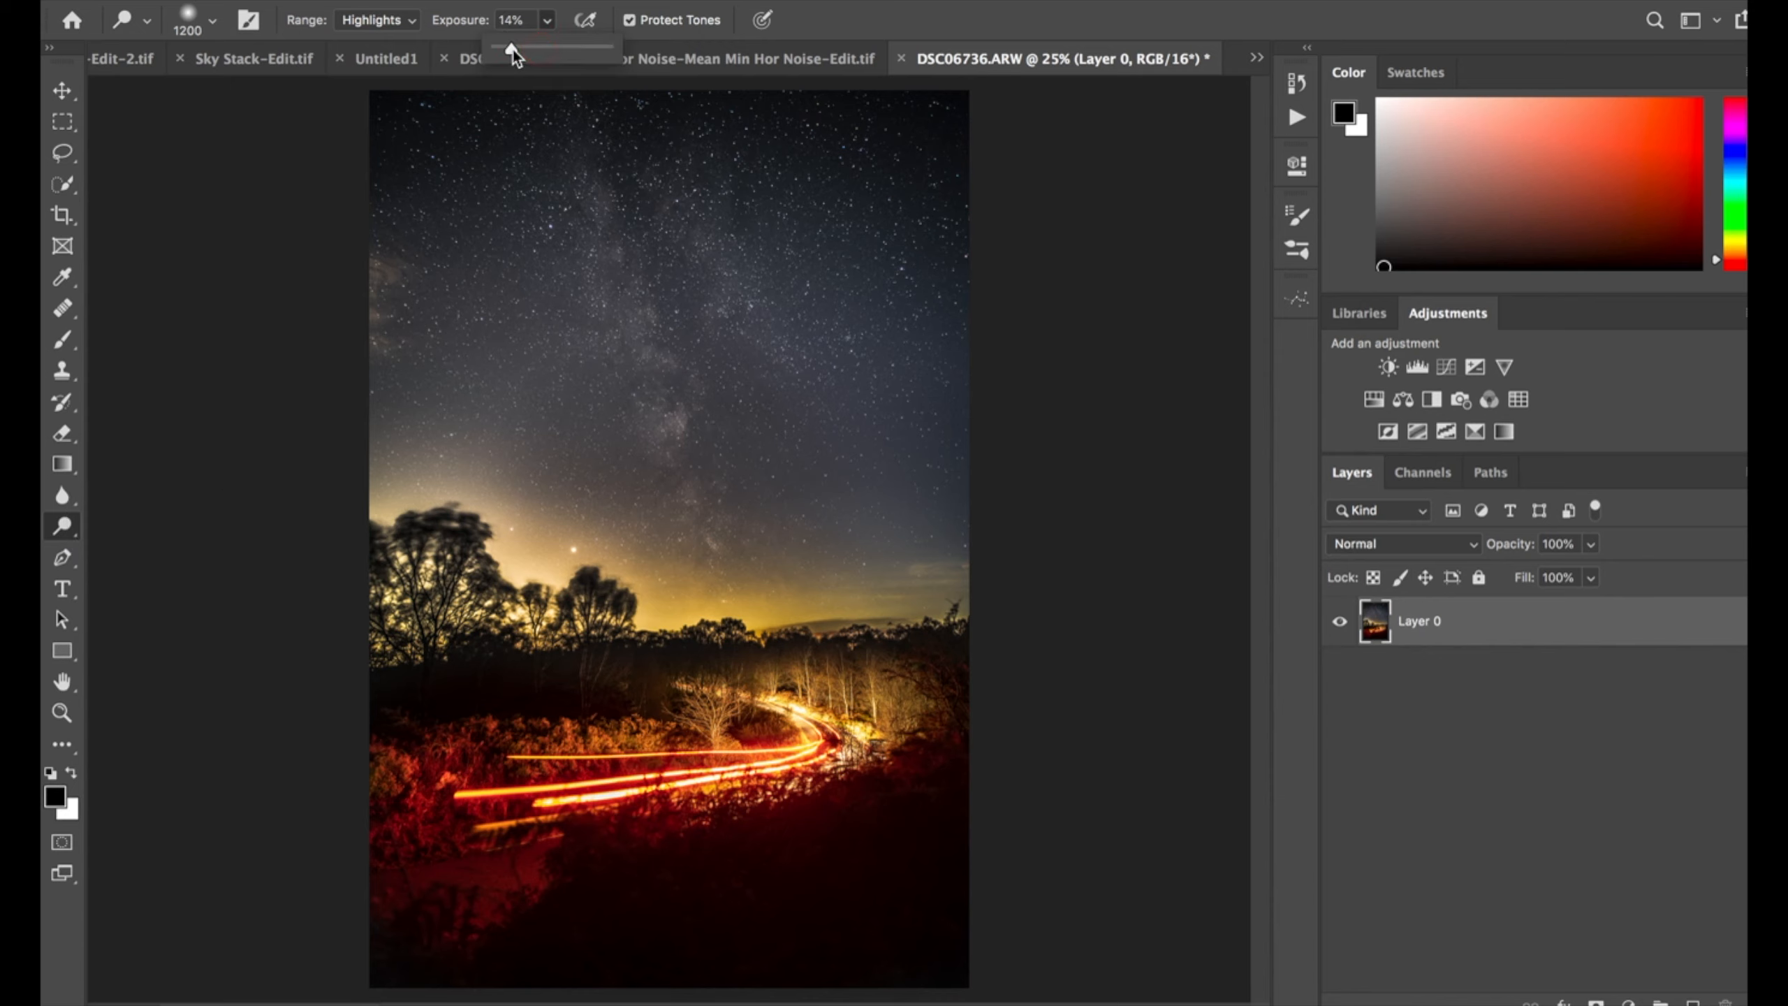
left_click(618, 227)
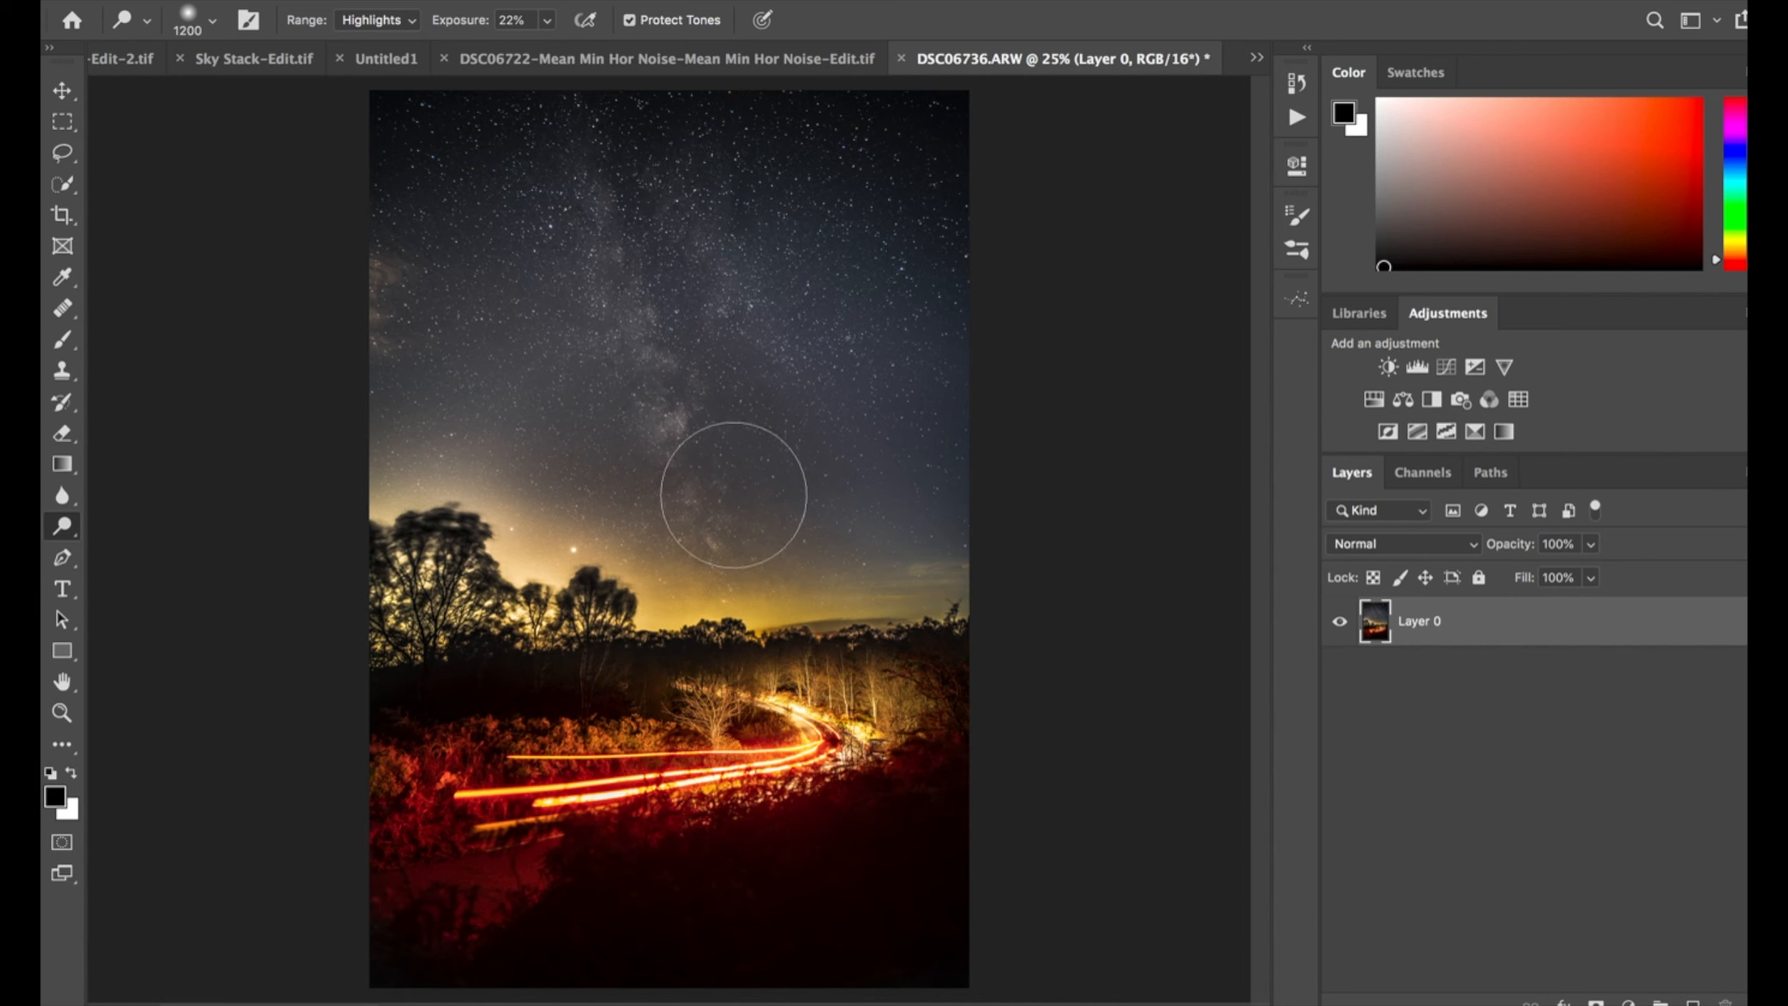
mouse_move(726, 531)
left_mouse_down()
mouse_move(739, 560)
mouse_move(639, 296)
left_mouse_up()
Raise the Dodge exposure to 61% and brighten highlights in the upper Milky Way and across the light-trail foreground
left_click(544, 21)
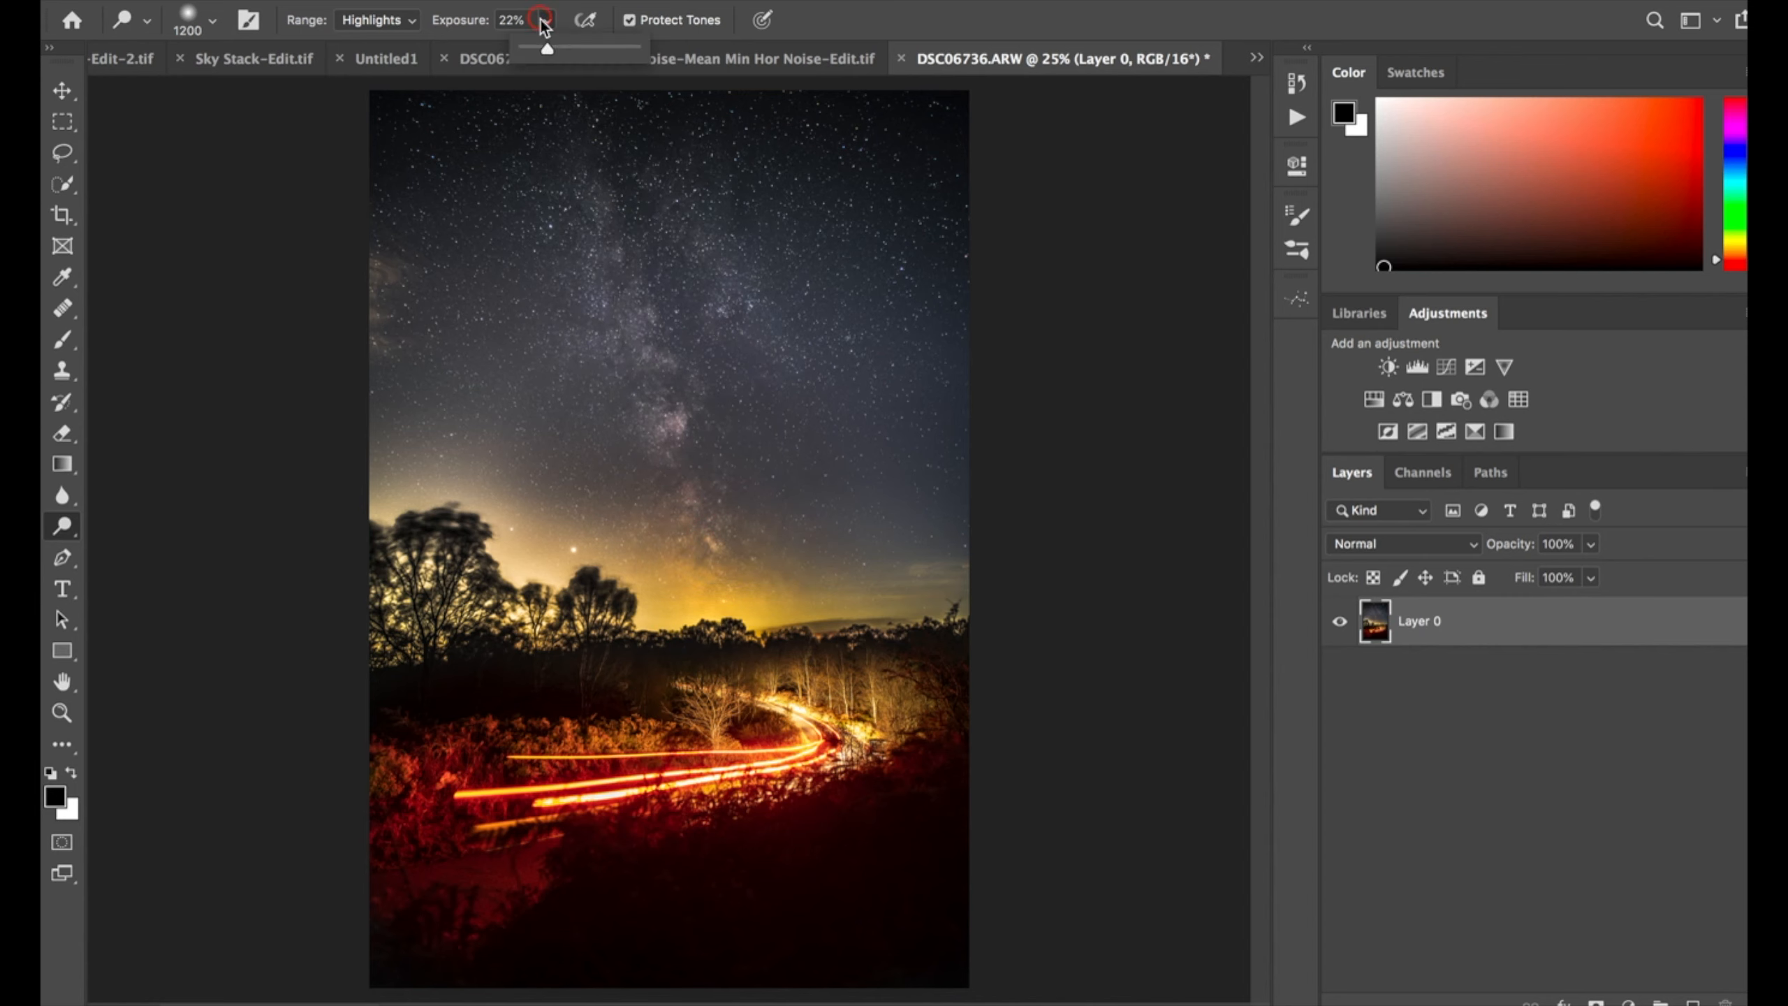
mouse_move(584, 159)
left_mouse_down()
mouse_move(686, 411)
mouse_move(607, 210)
mouse_move(725, 262)
left_mouse_up()
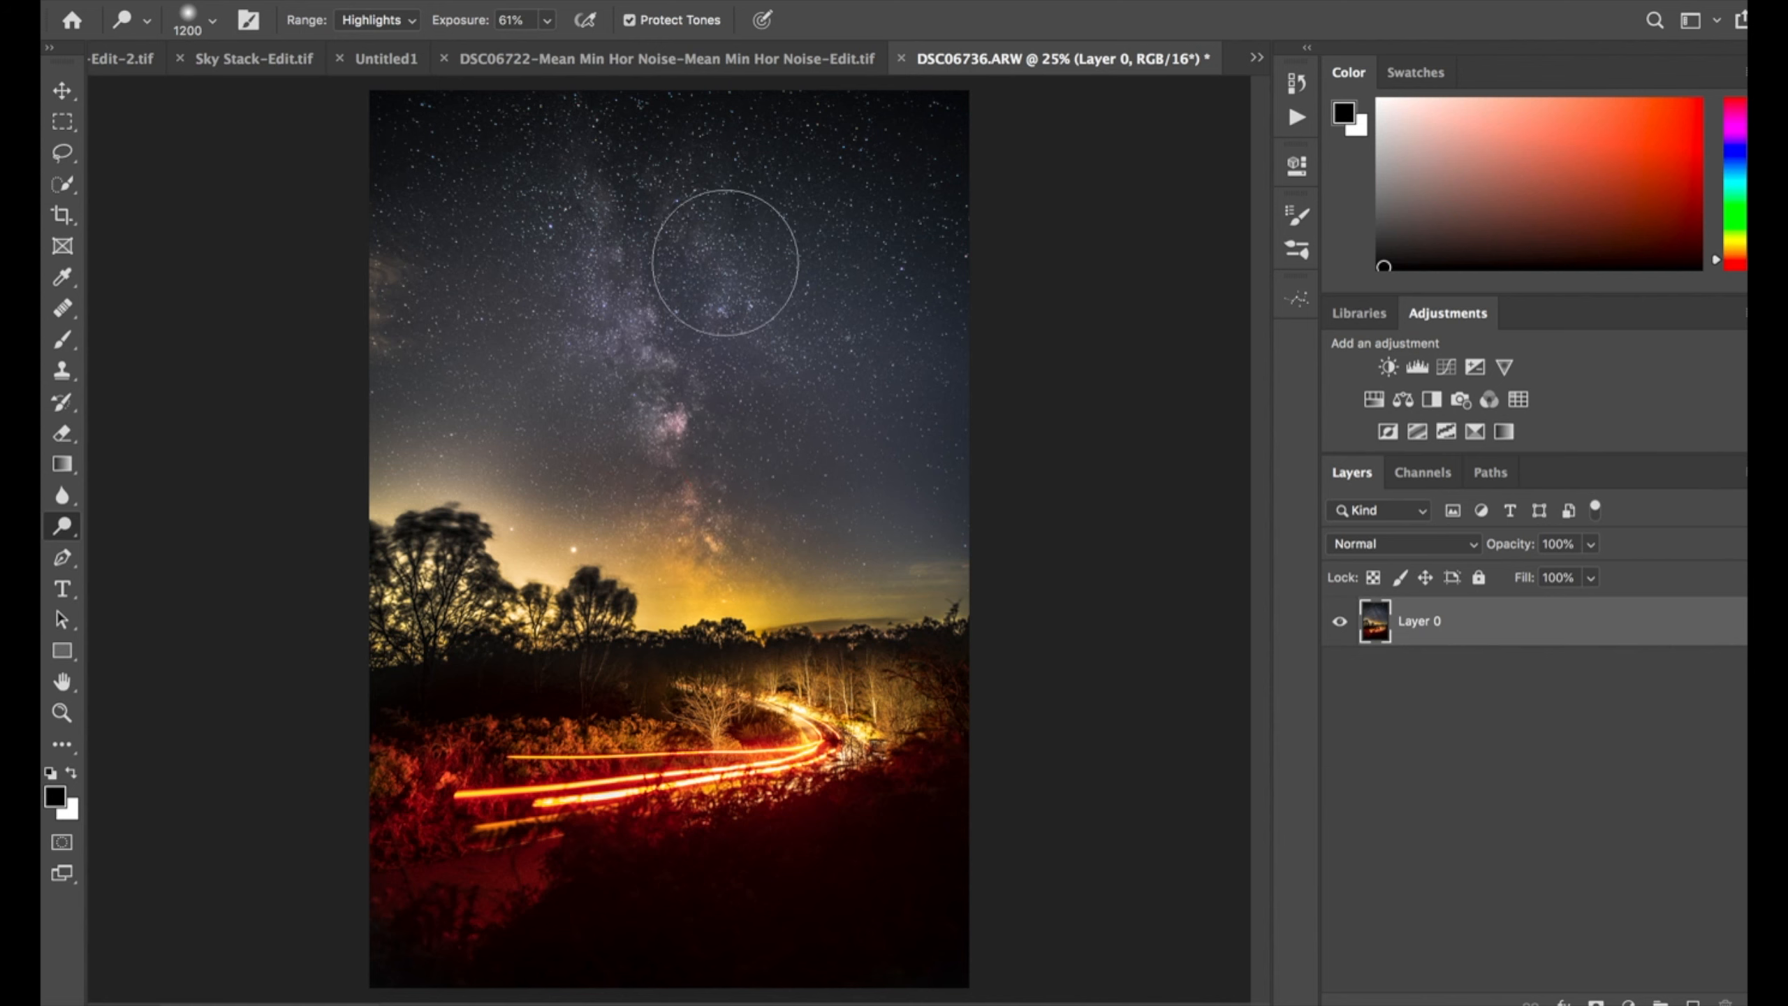
left_click_drag(409, 550, 1011, 593)
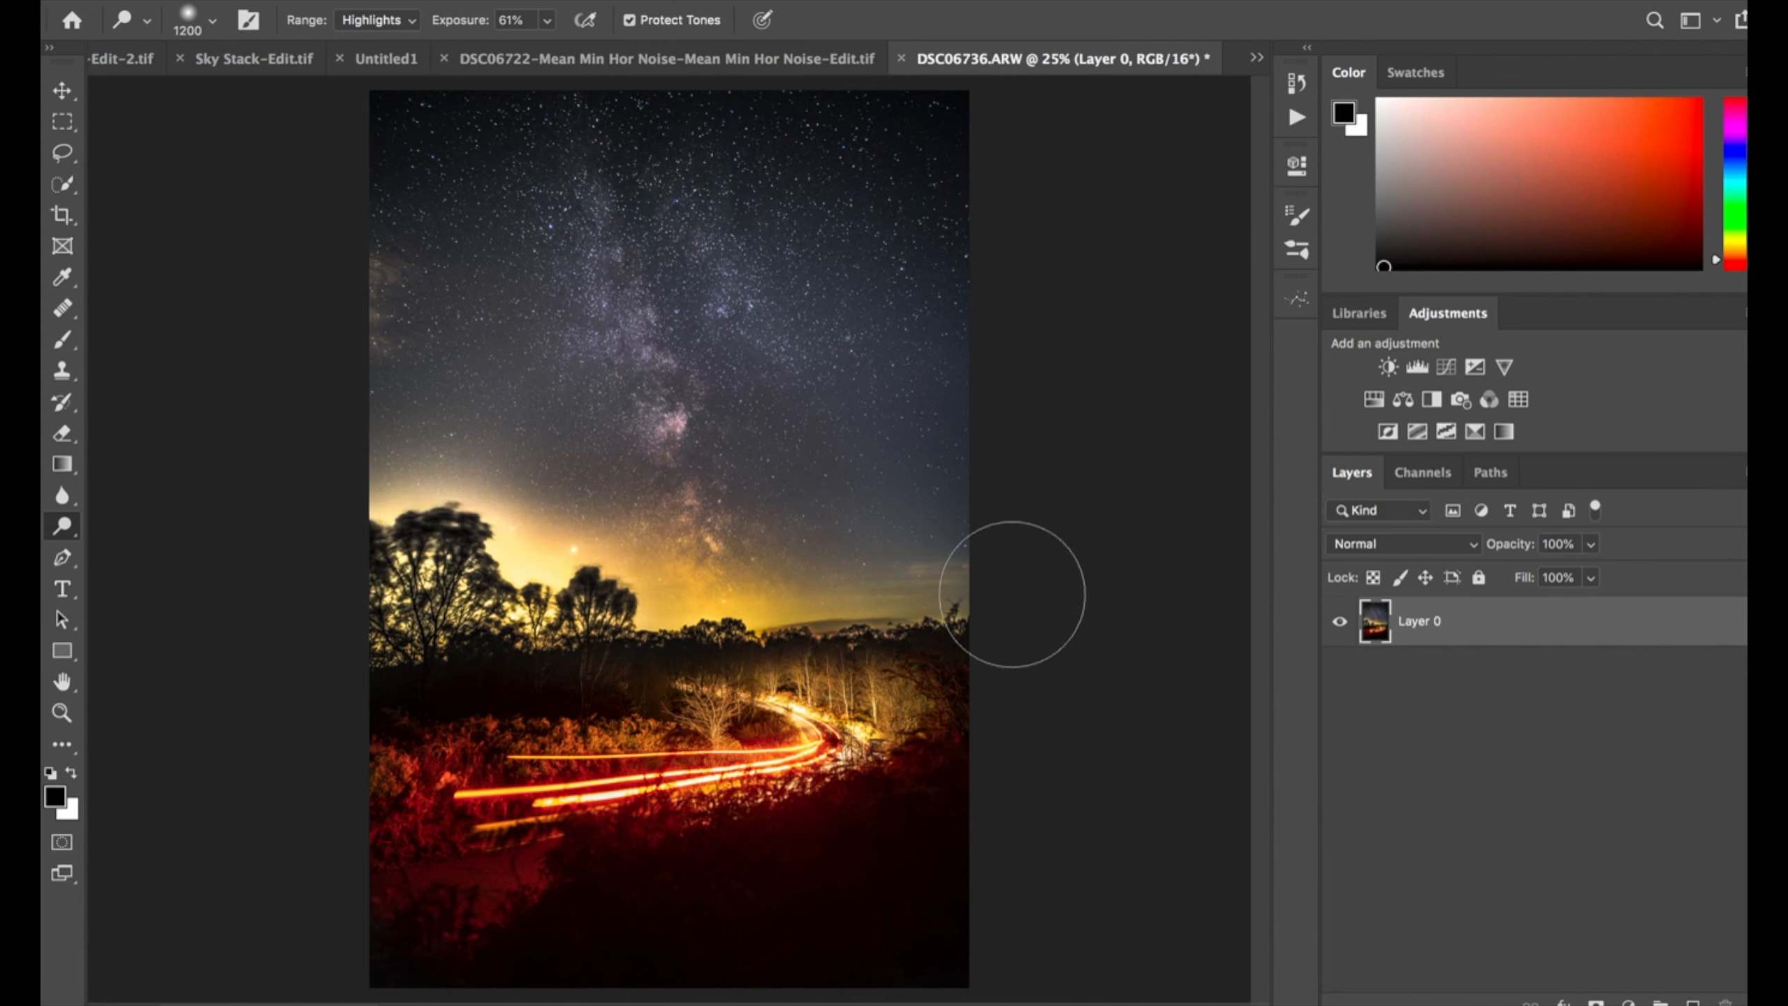
key("ctrl+z")
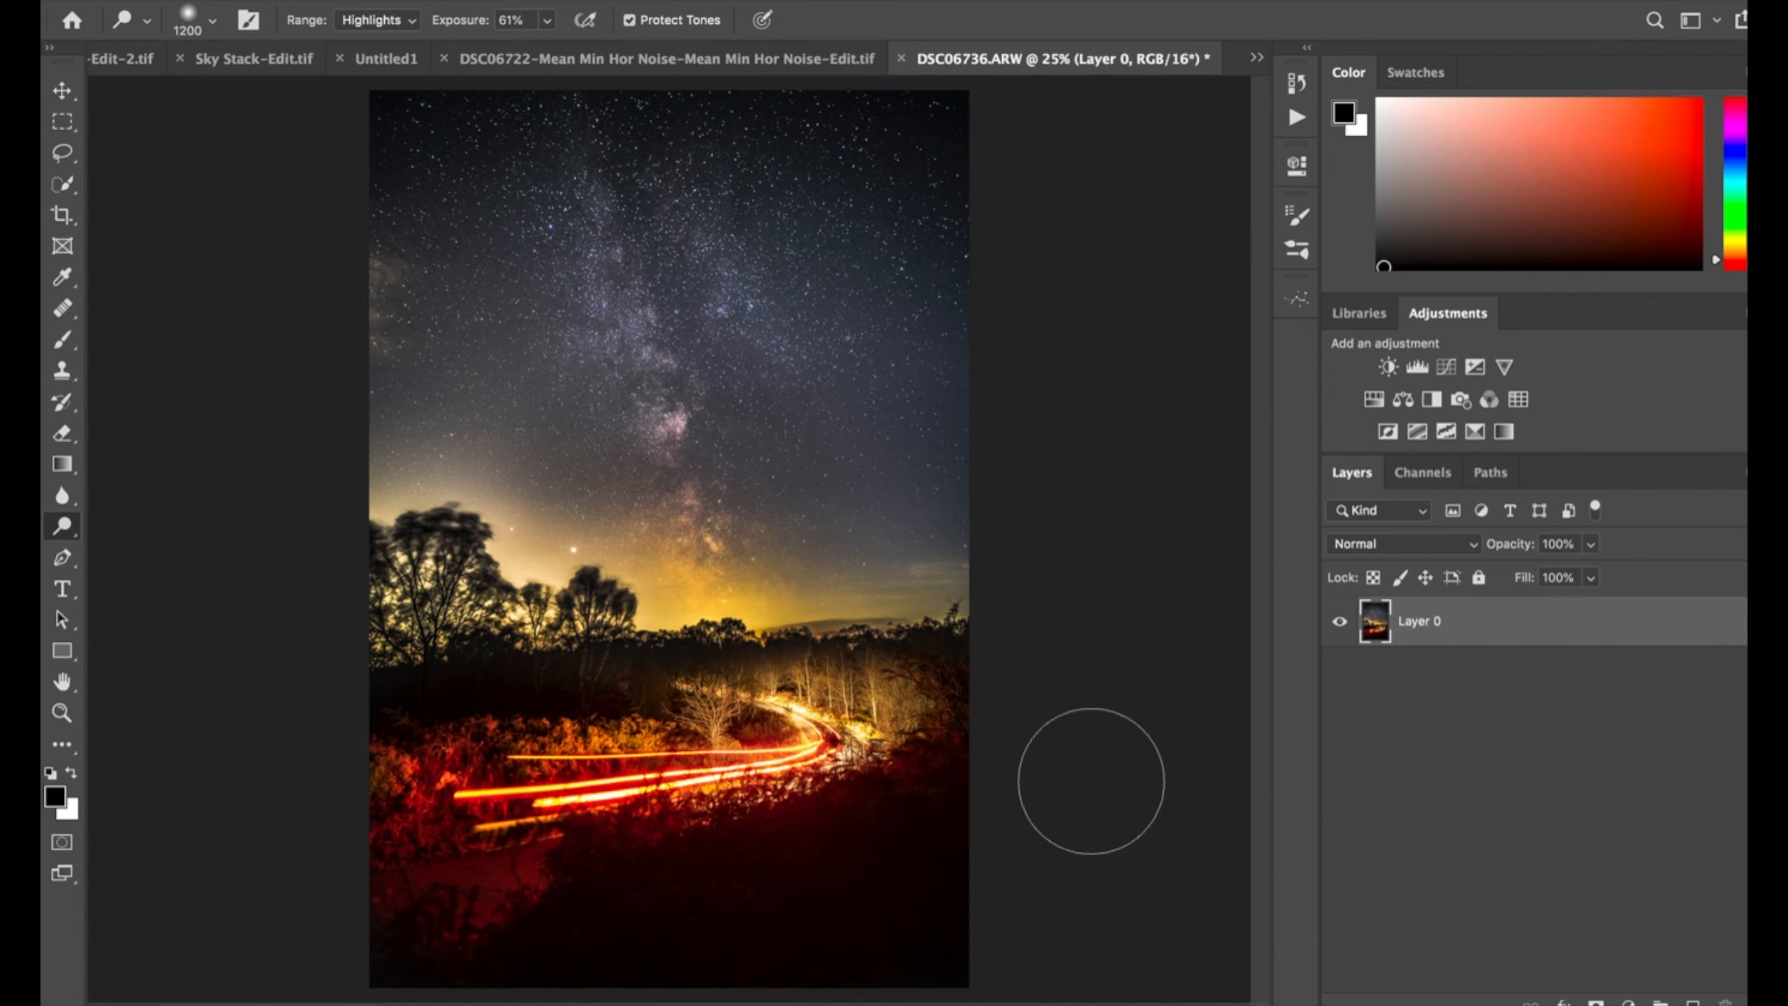
left_click_drag(412, 806, 1036, 749)
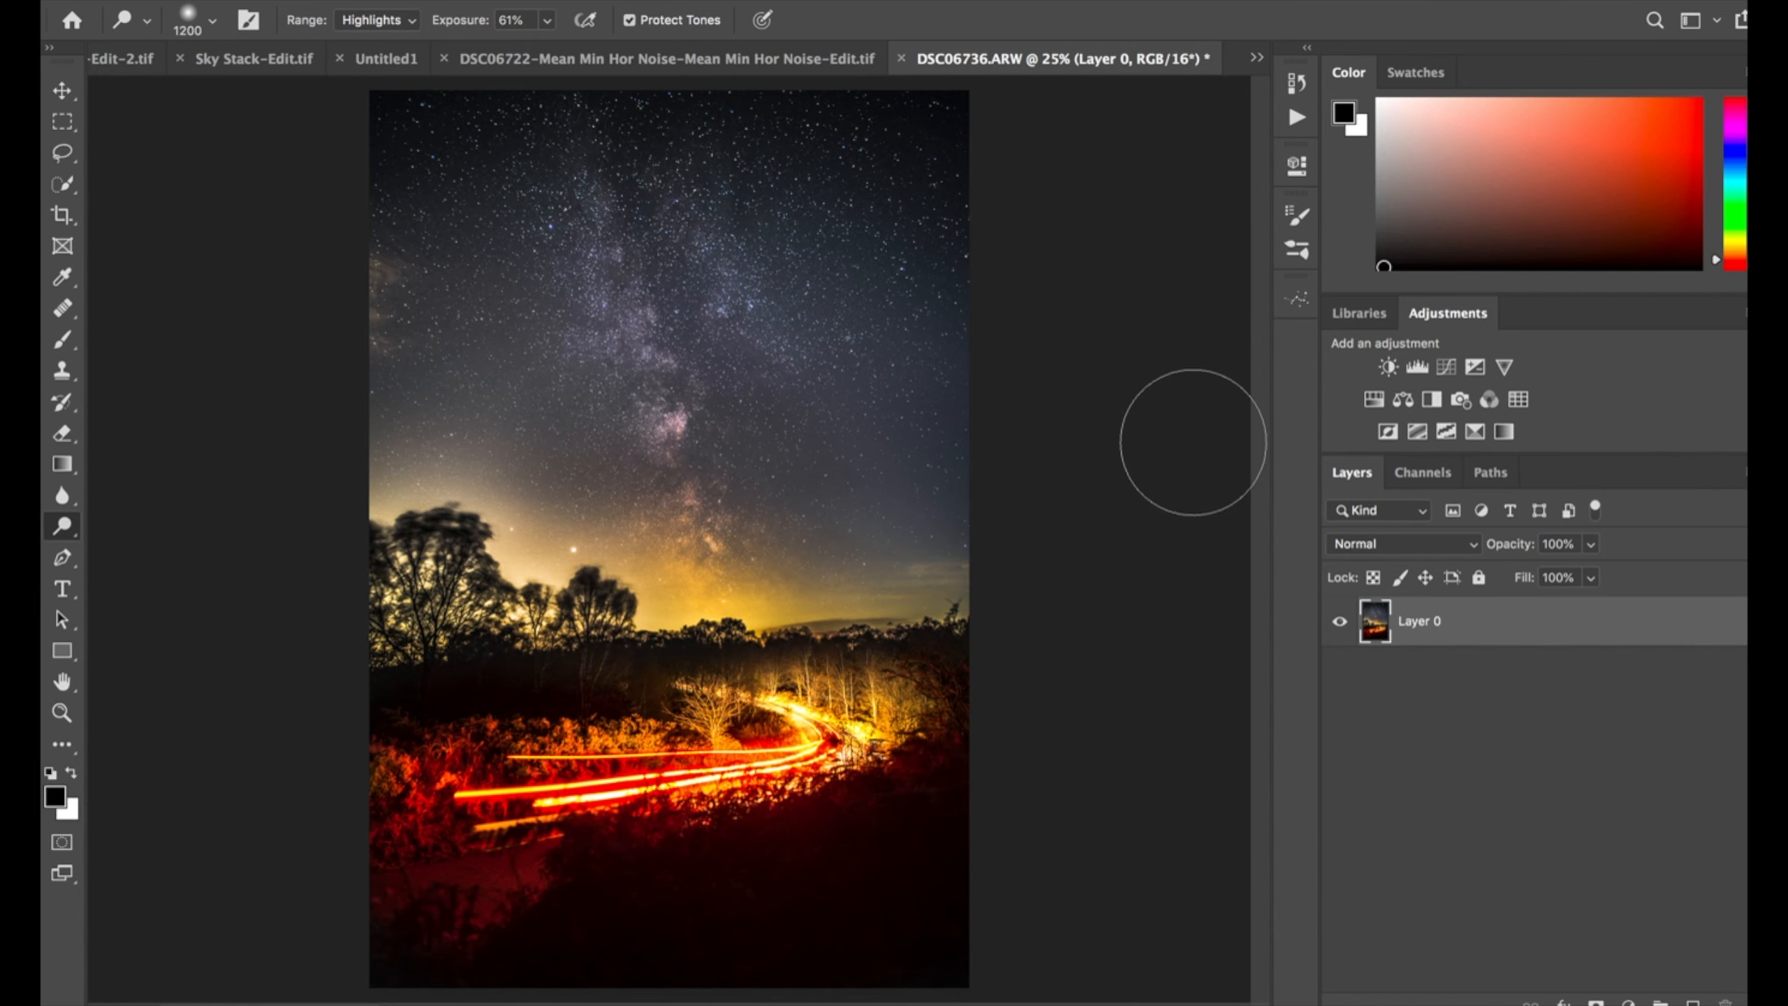
Lower the Dodge exposure to 15% and lightly brighten the horizon glow and the Milky Way's outer band
left_click(544, 20)
left_click(725, 573)
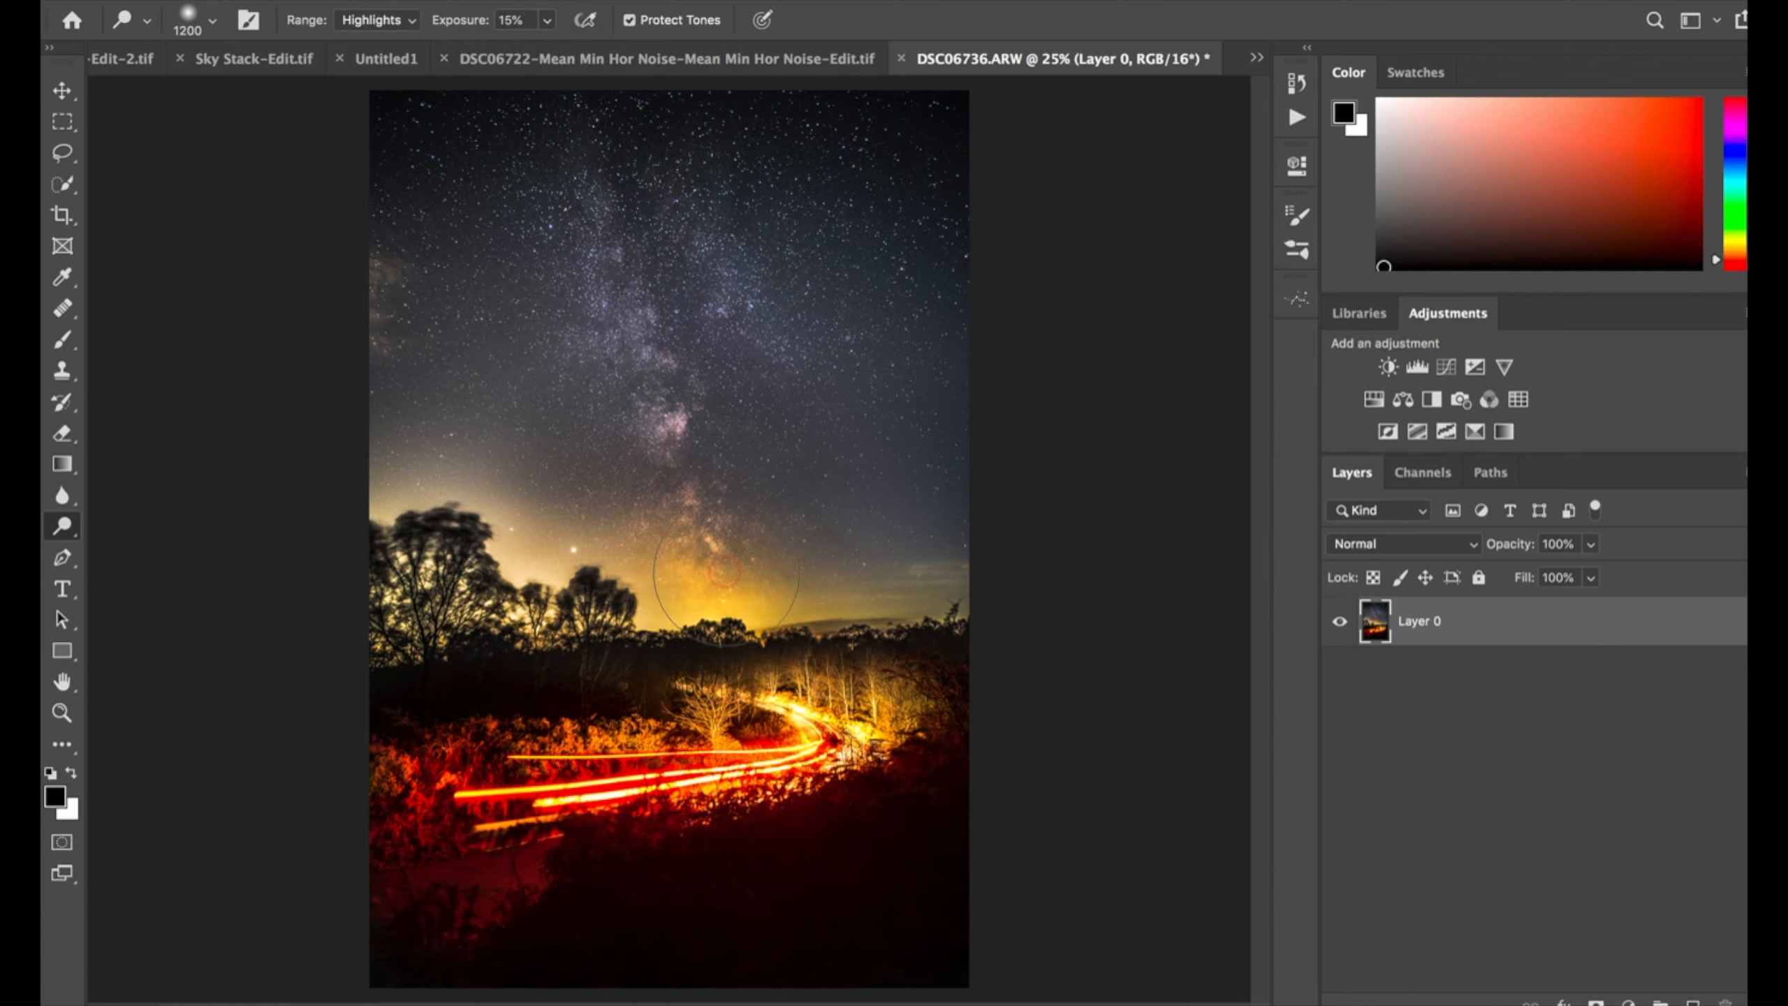
left_click(748, 308)
left_click(803, 355)
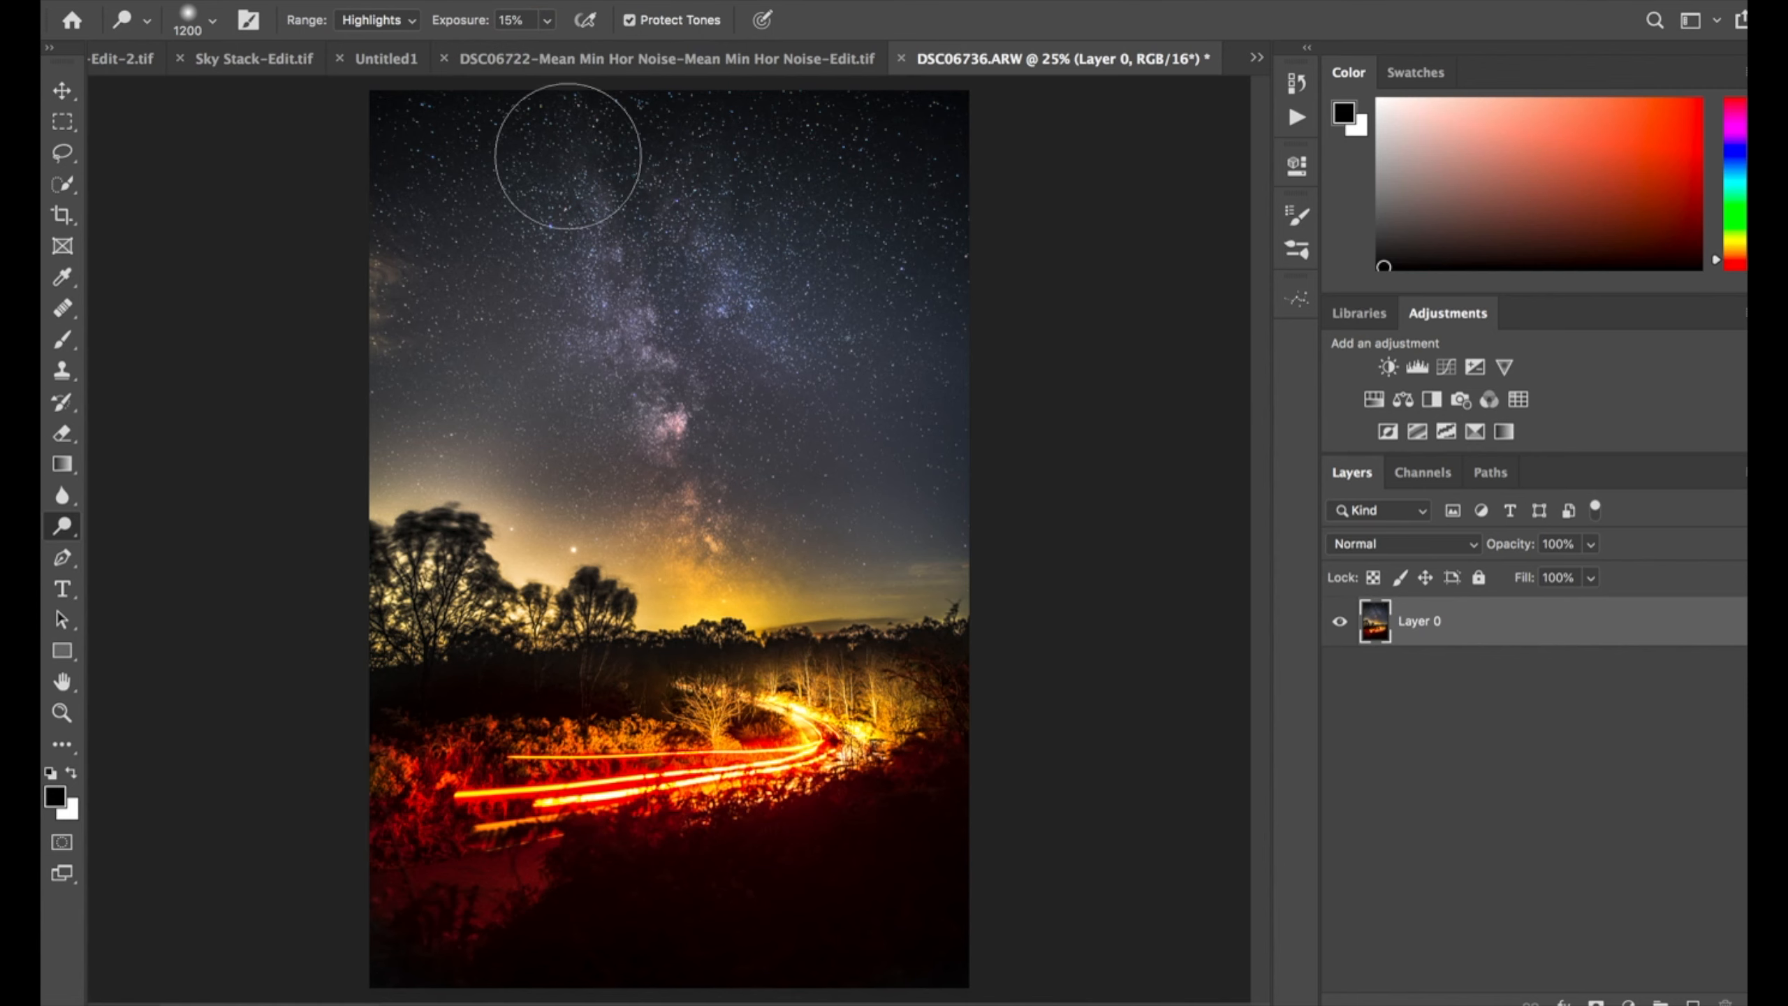
Save the blended image and open DSC06722-Mean Min Hor Noise-Edit.tif for developing in Lightroom
key("ctrl+s")
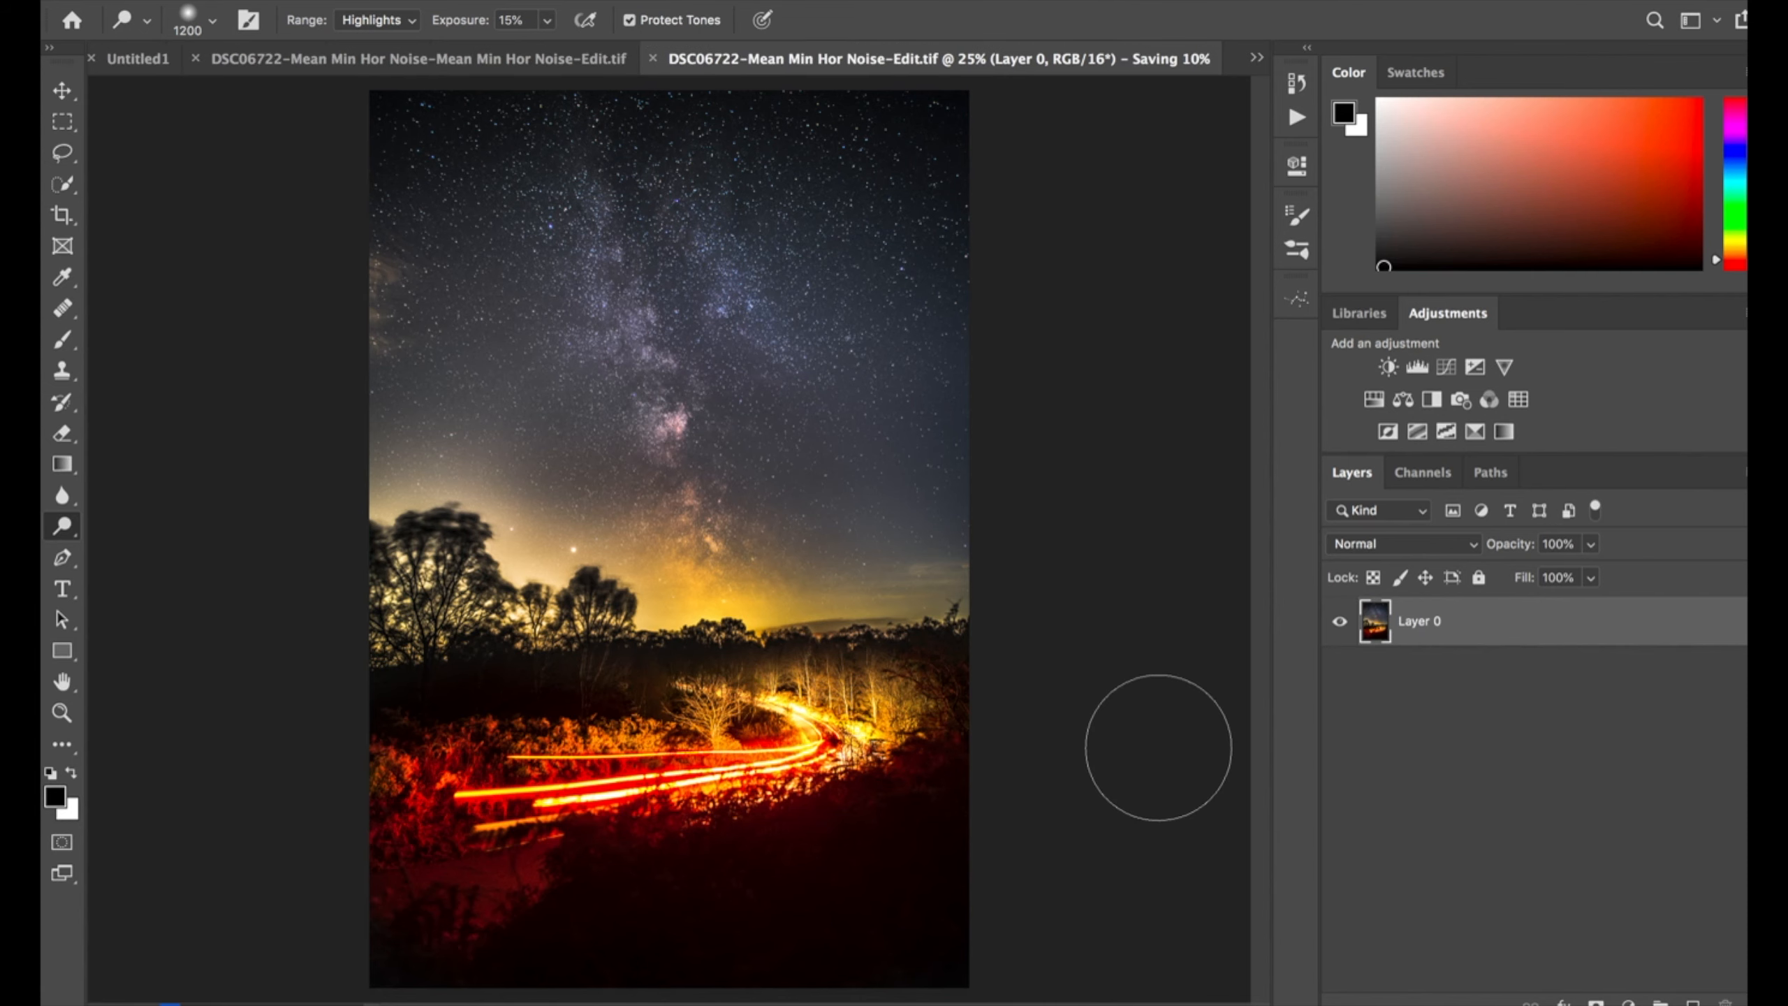
mouse_move(525, 986)
left_click(395, 979)
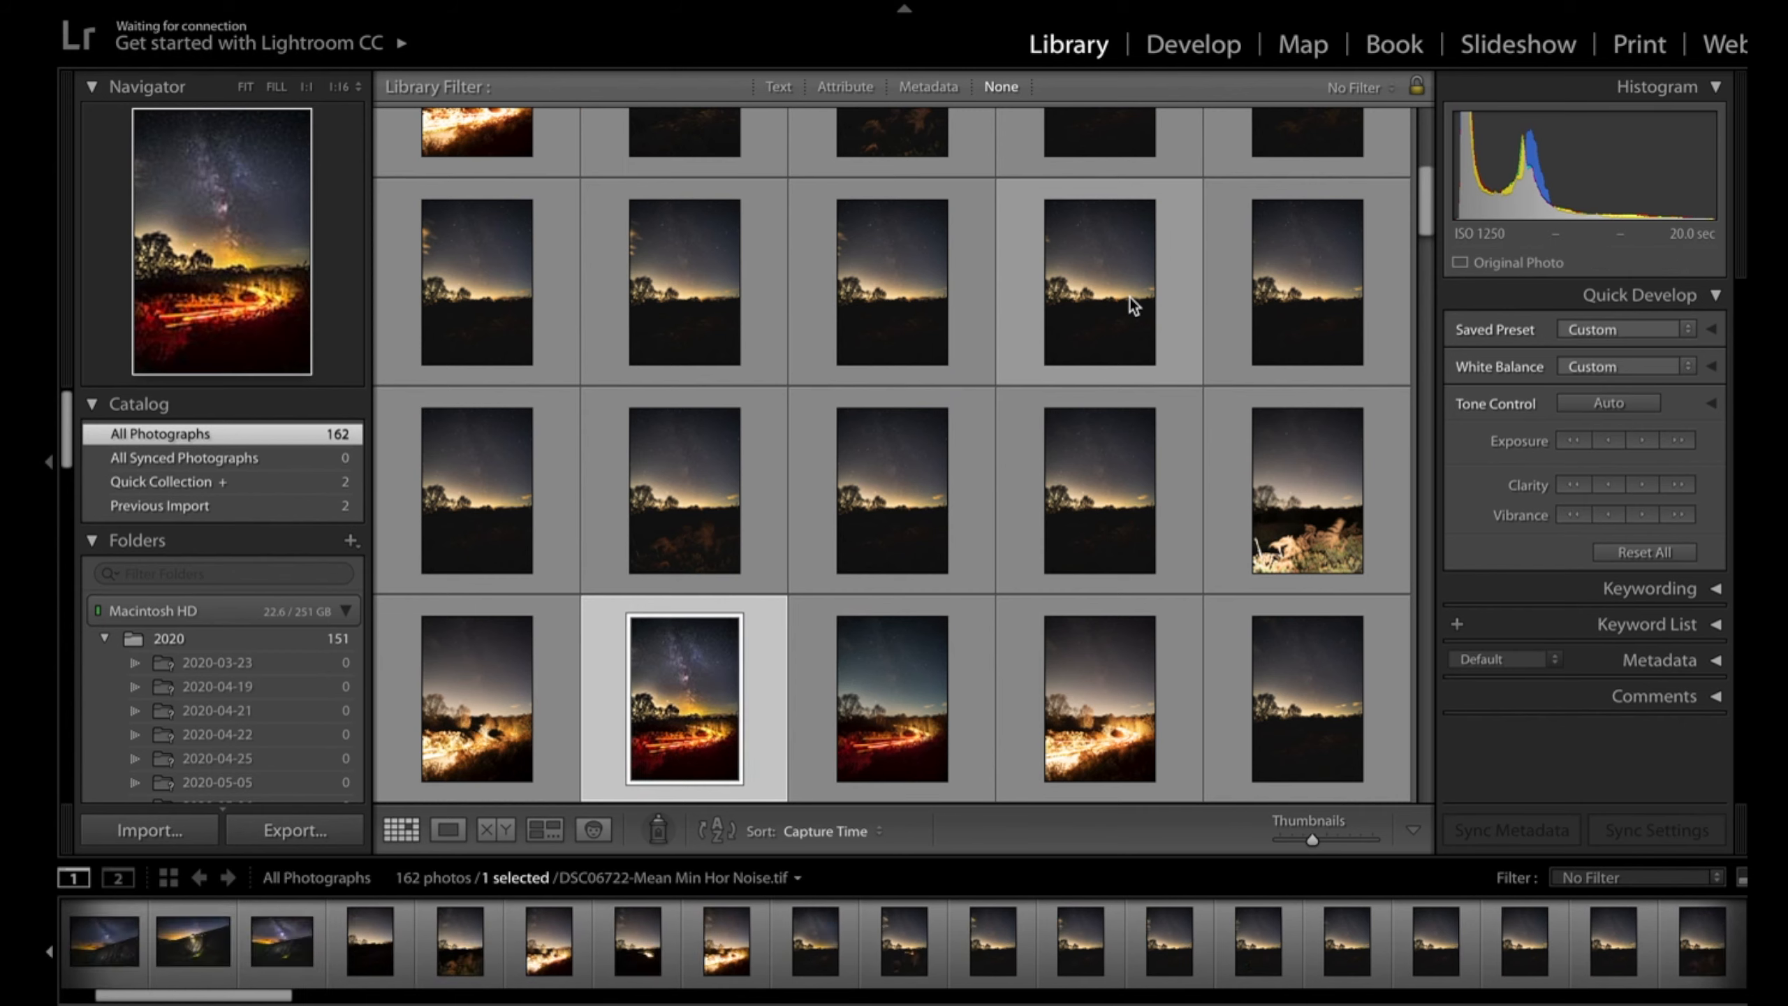
left_click(1202, 45)
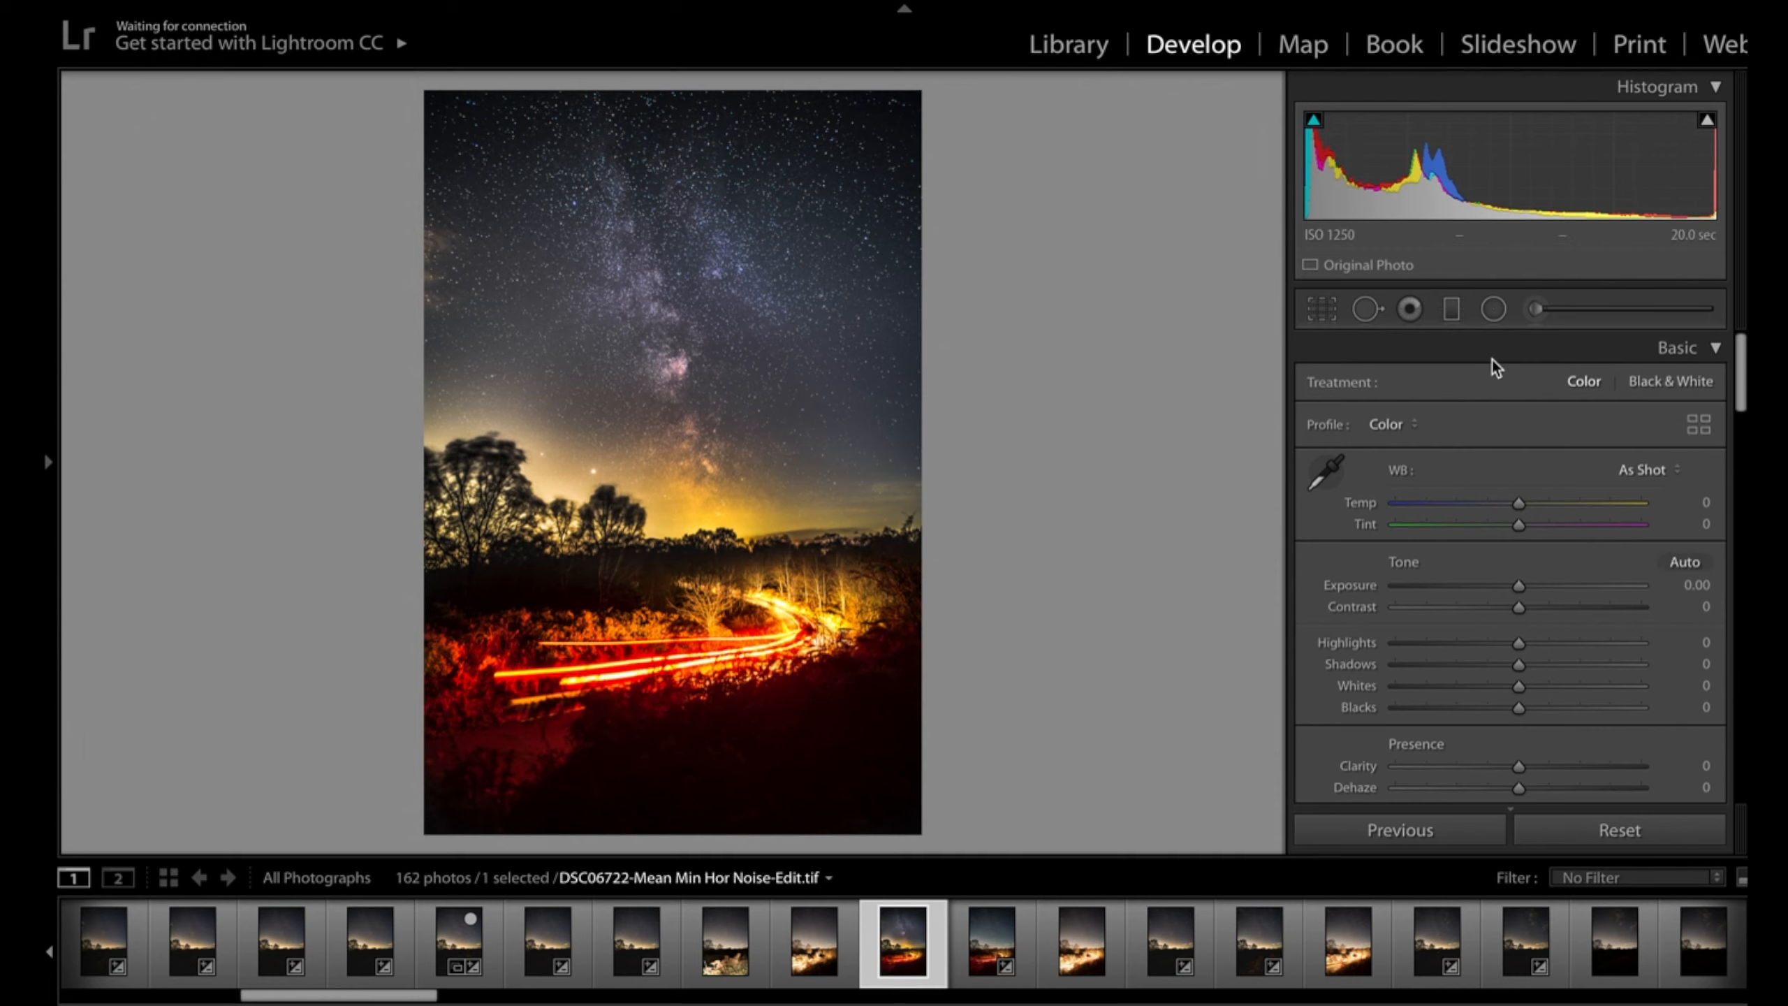
Add a wide radial filter over the horizon with Contrast reset and Temp 79, and shift it toward the photo's right edge
left_click(1492, 312)
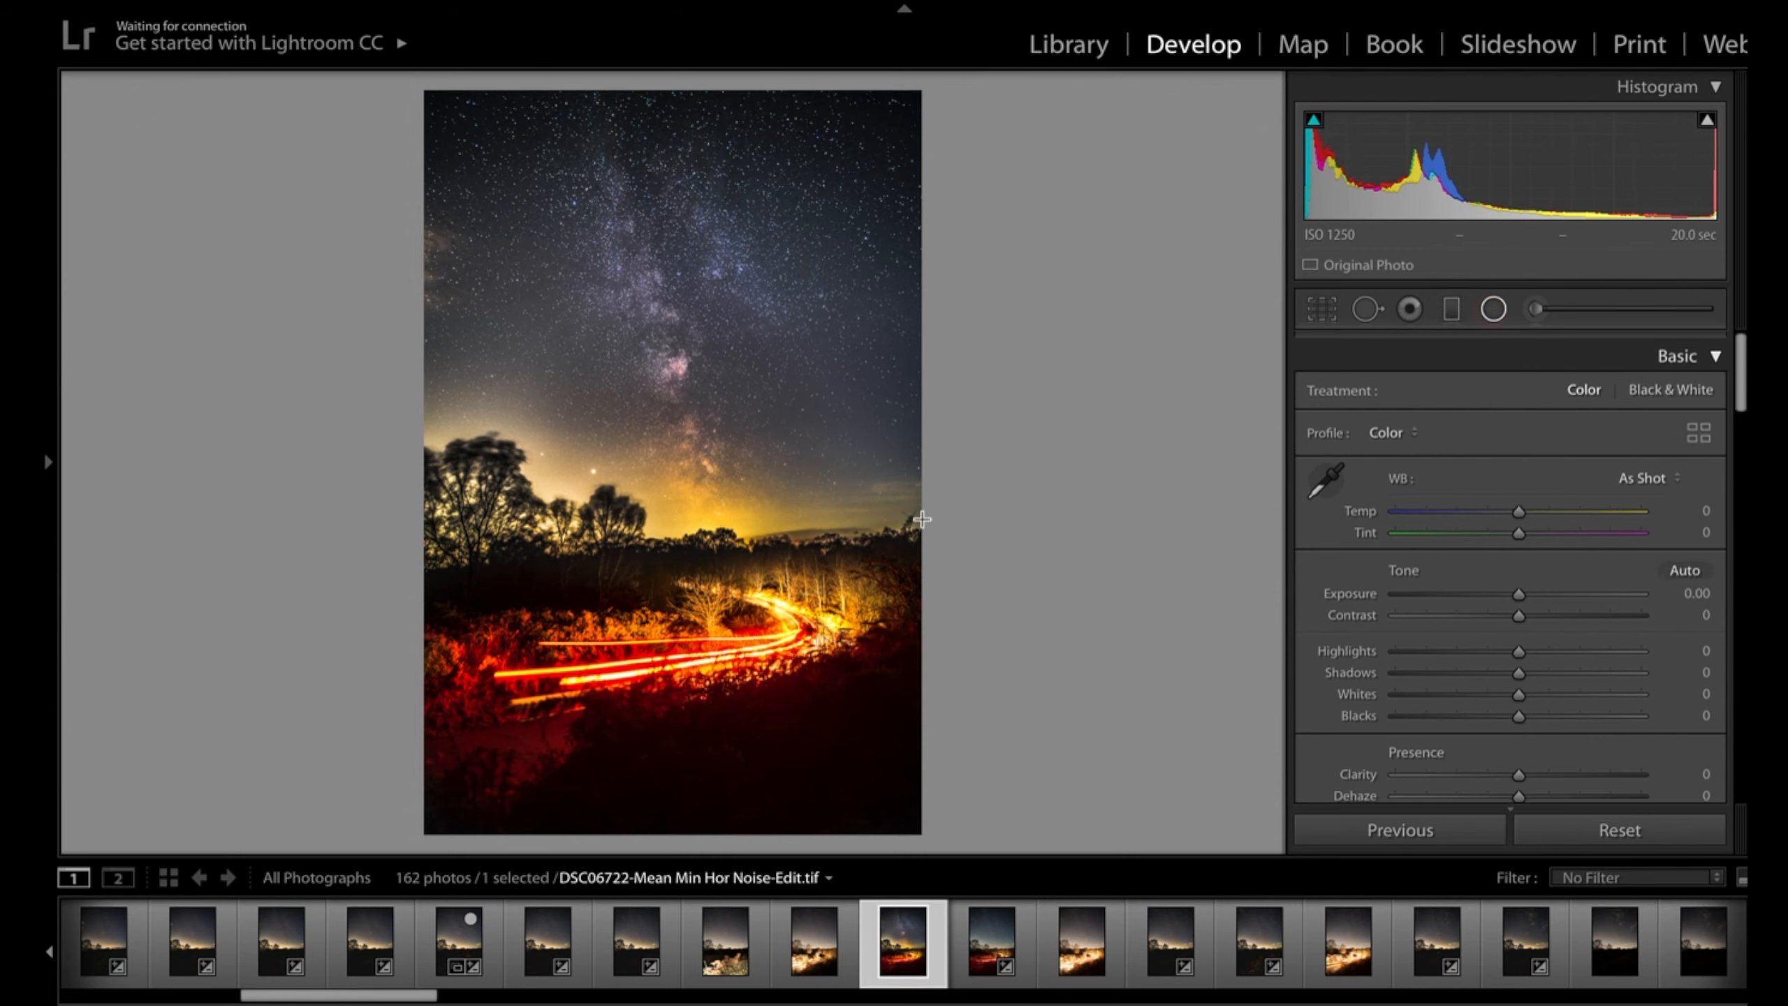
left_click_drag(661, 503, 965, 576)
left_click_drag(798, 511, 792, 536)
double_click(1354, 490)
left_click_drag(1623, 412, 1622, 411)
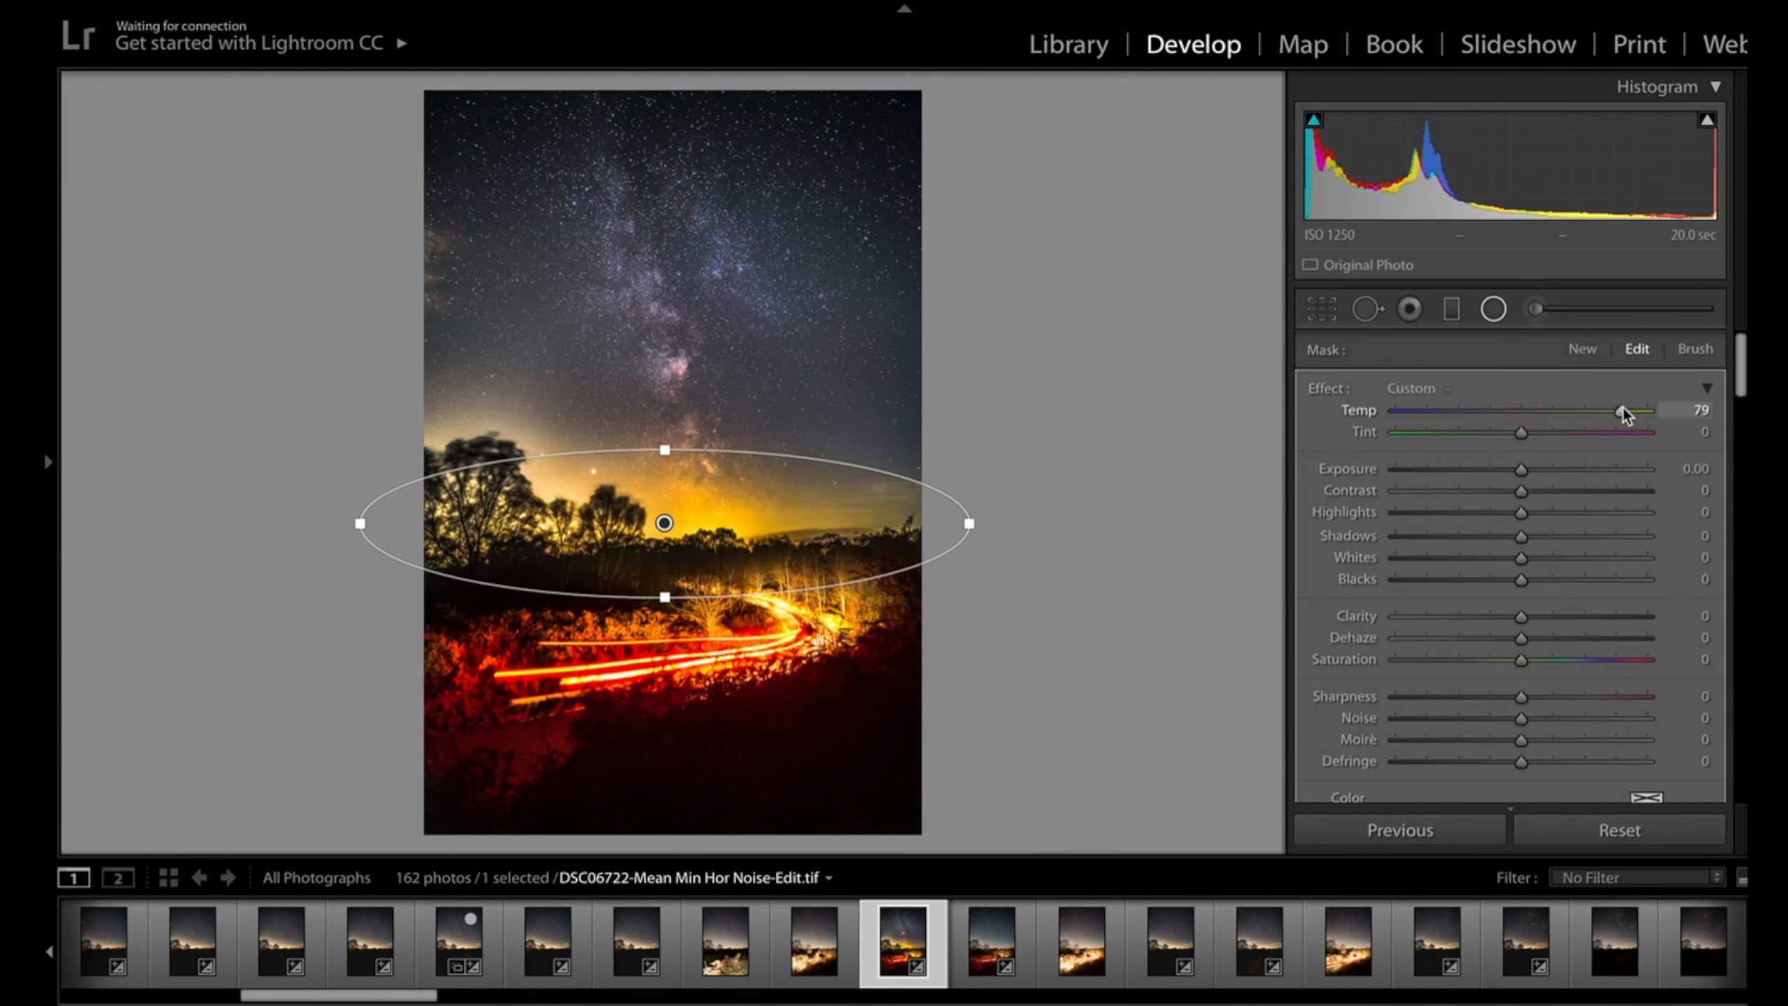
left_click_drag(690, 521, 870, 521)
Add a second radial filter over the trees at the photo's left, reset its Contrast and strongly warm its Temp
left_click_drag(414, 418, 503, 491)
left_click_drag(694, 496, 713, 536)
double_click(1395, 491)
left_click_drag(1521, 411, 1647, 411)
key("Return")
left_click(844, 521)
left_click(493, 487)
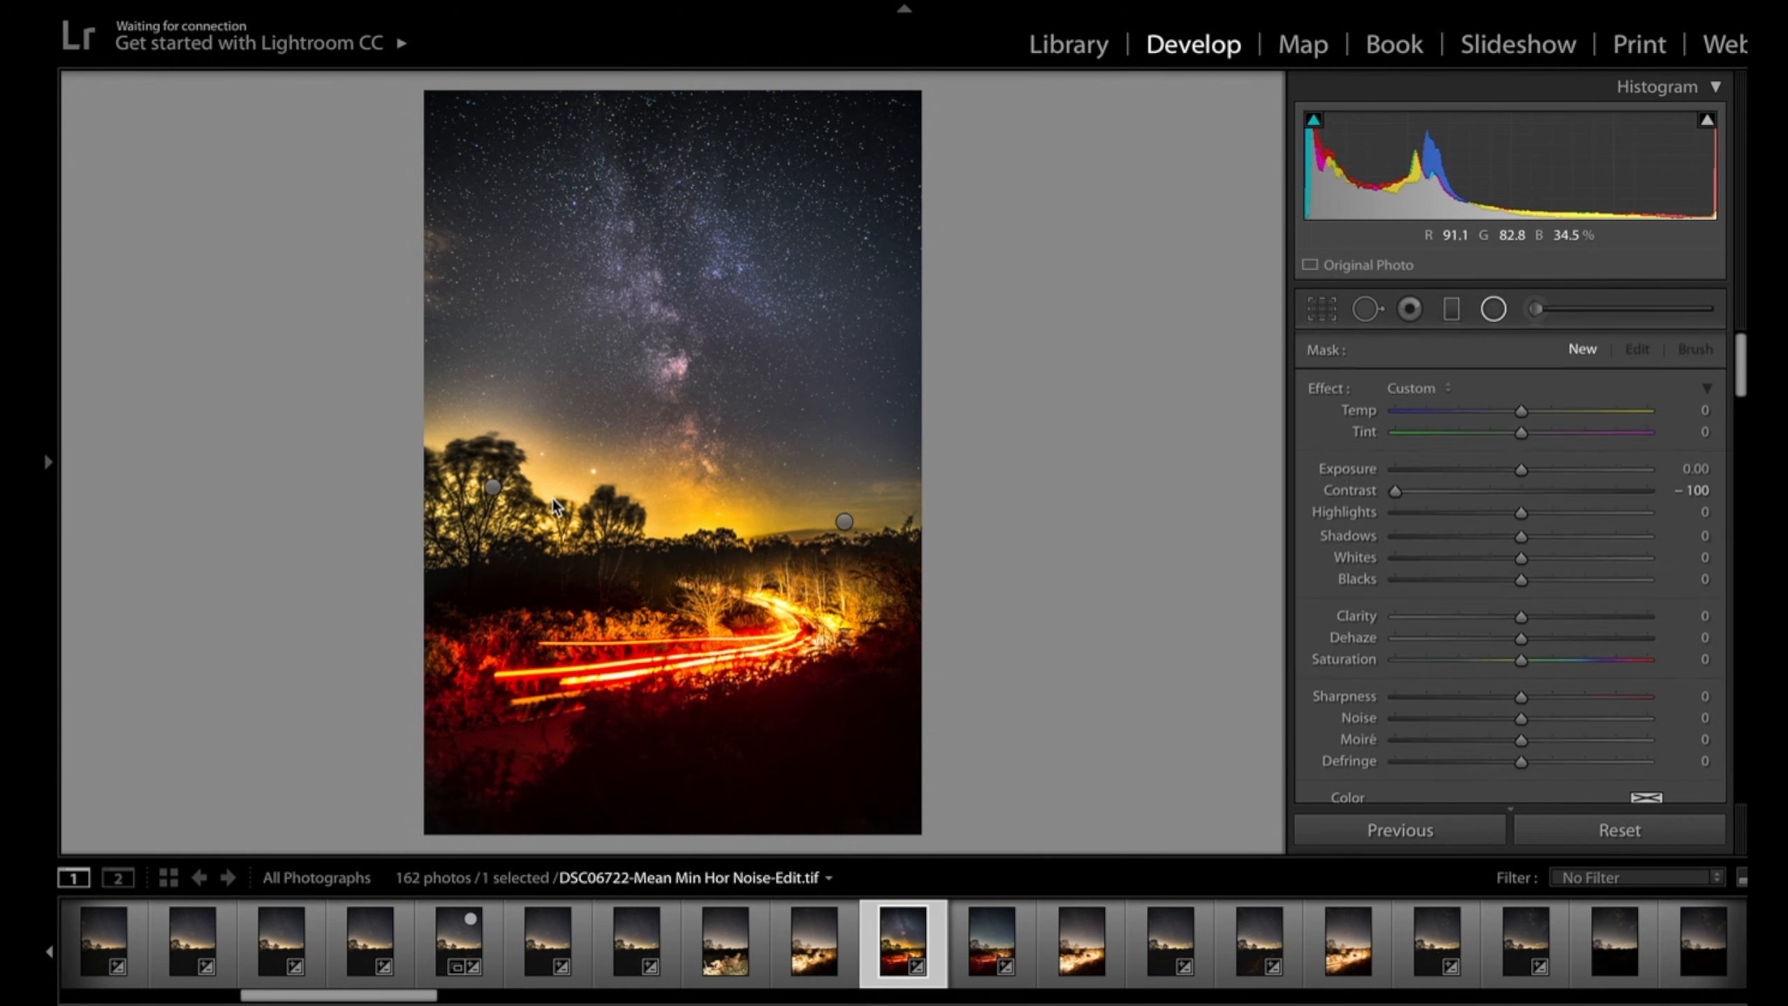
Close the radial filter and set the whole photo's Contrast to -6 and Temp to -5
left_click(1494, 309)
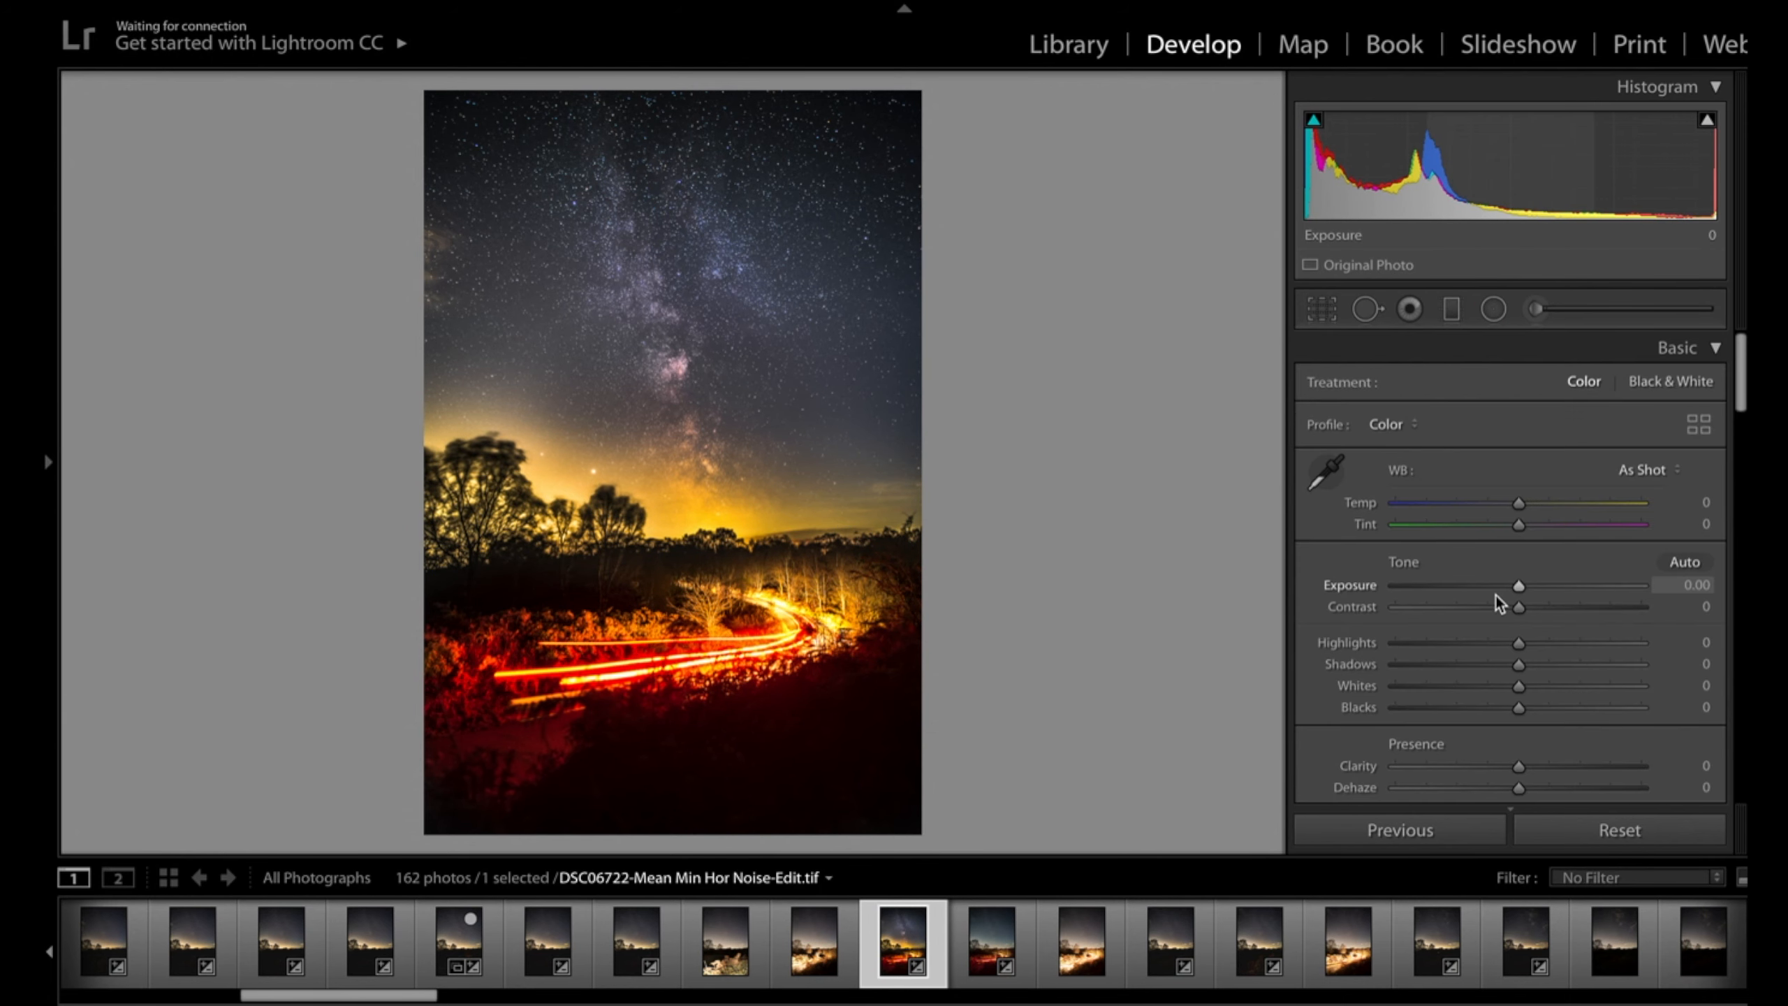
left_click_drag(1518, 607, 1510, 610)
left_click_drag(1516, 503, 1509, 508)
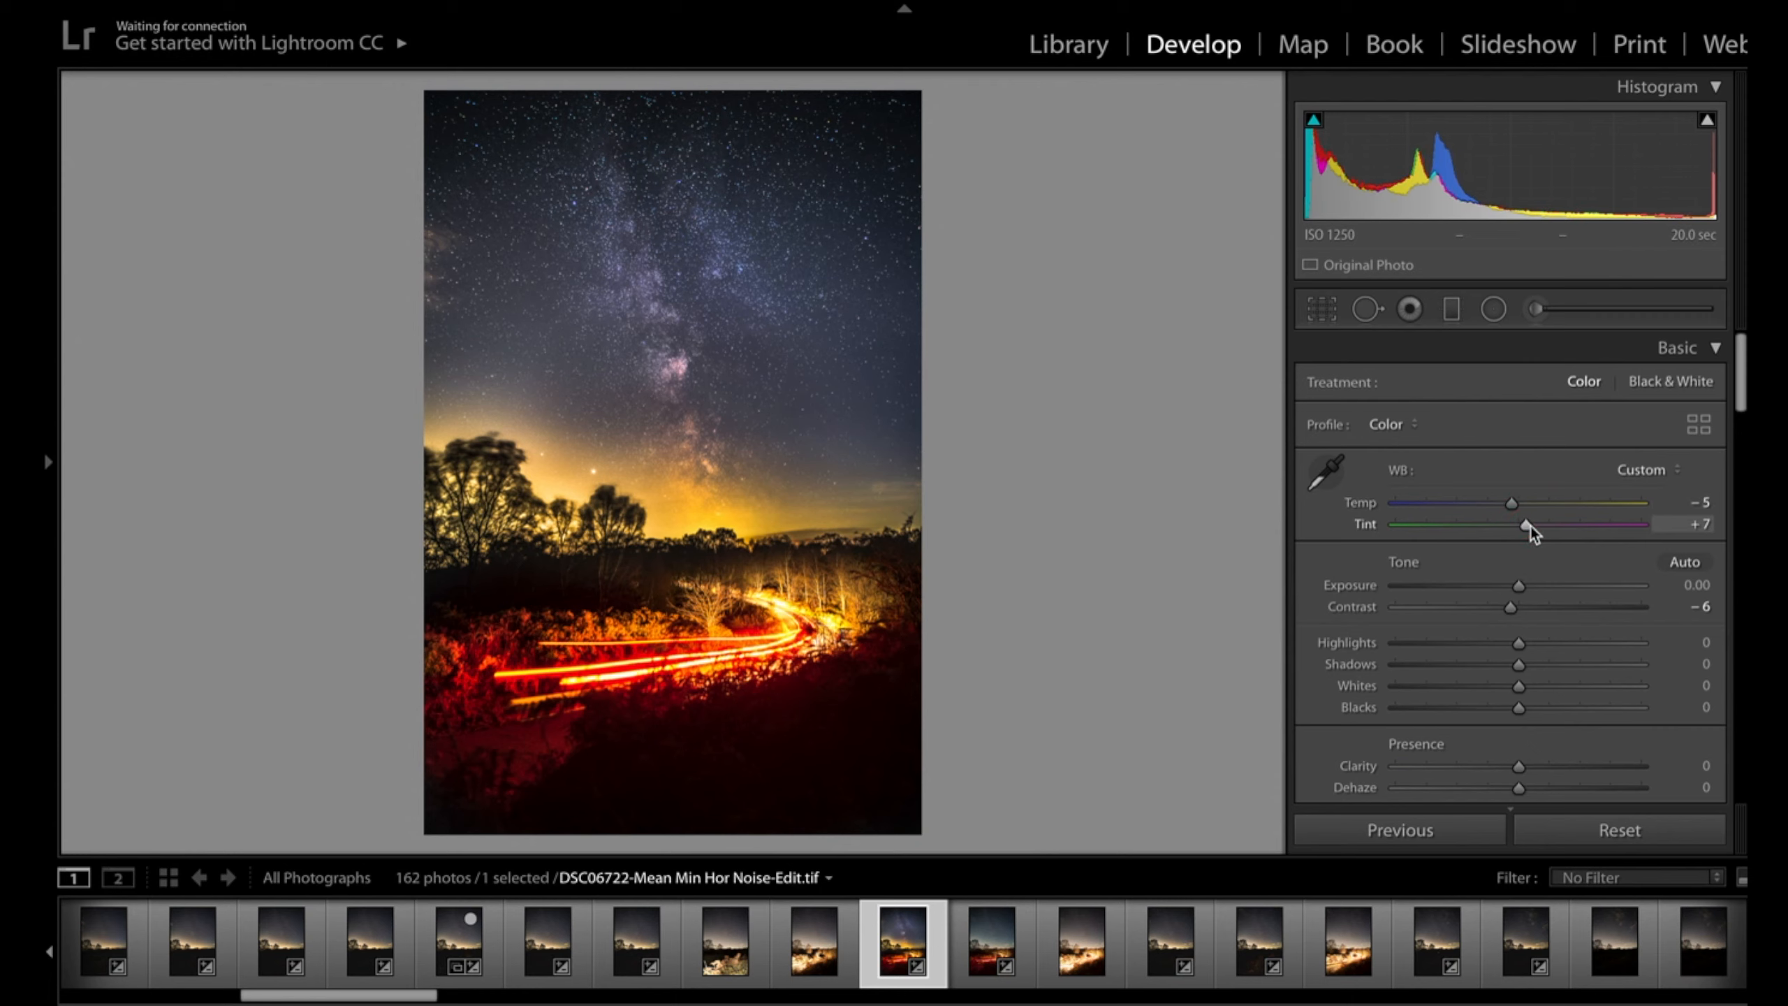